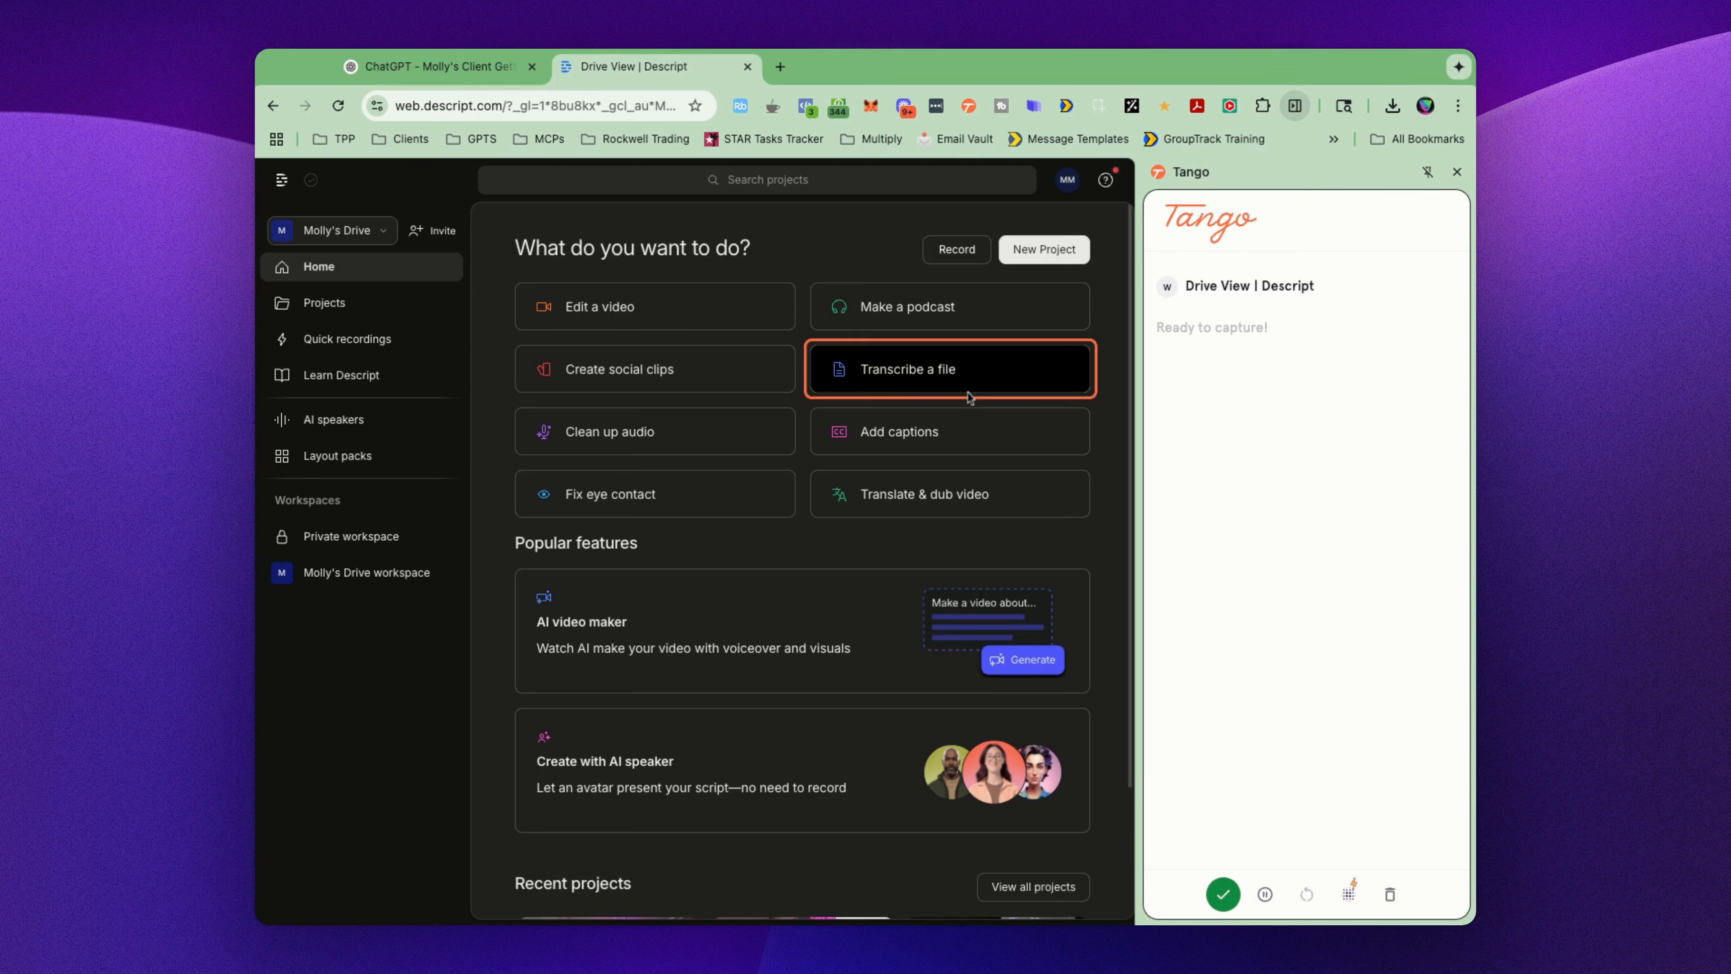
Step: Create a new video project in Descript and activate its YouTube link field
left_click(1045, 251)
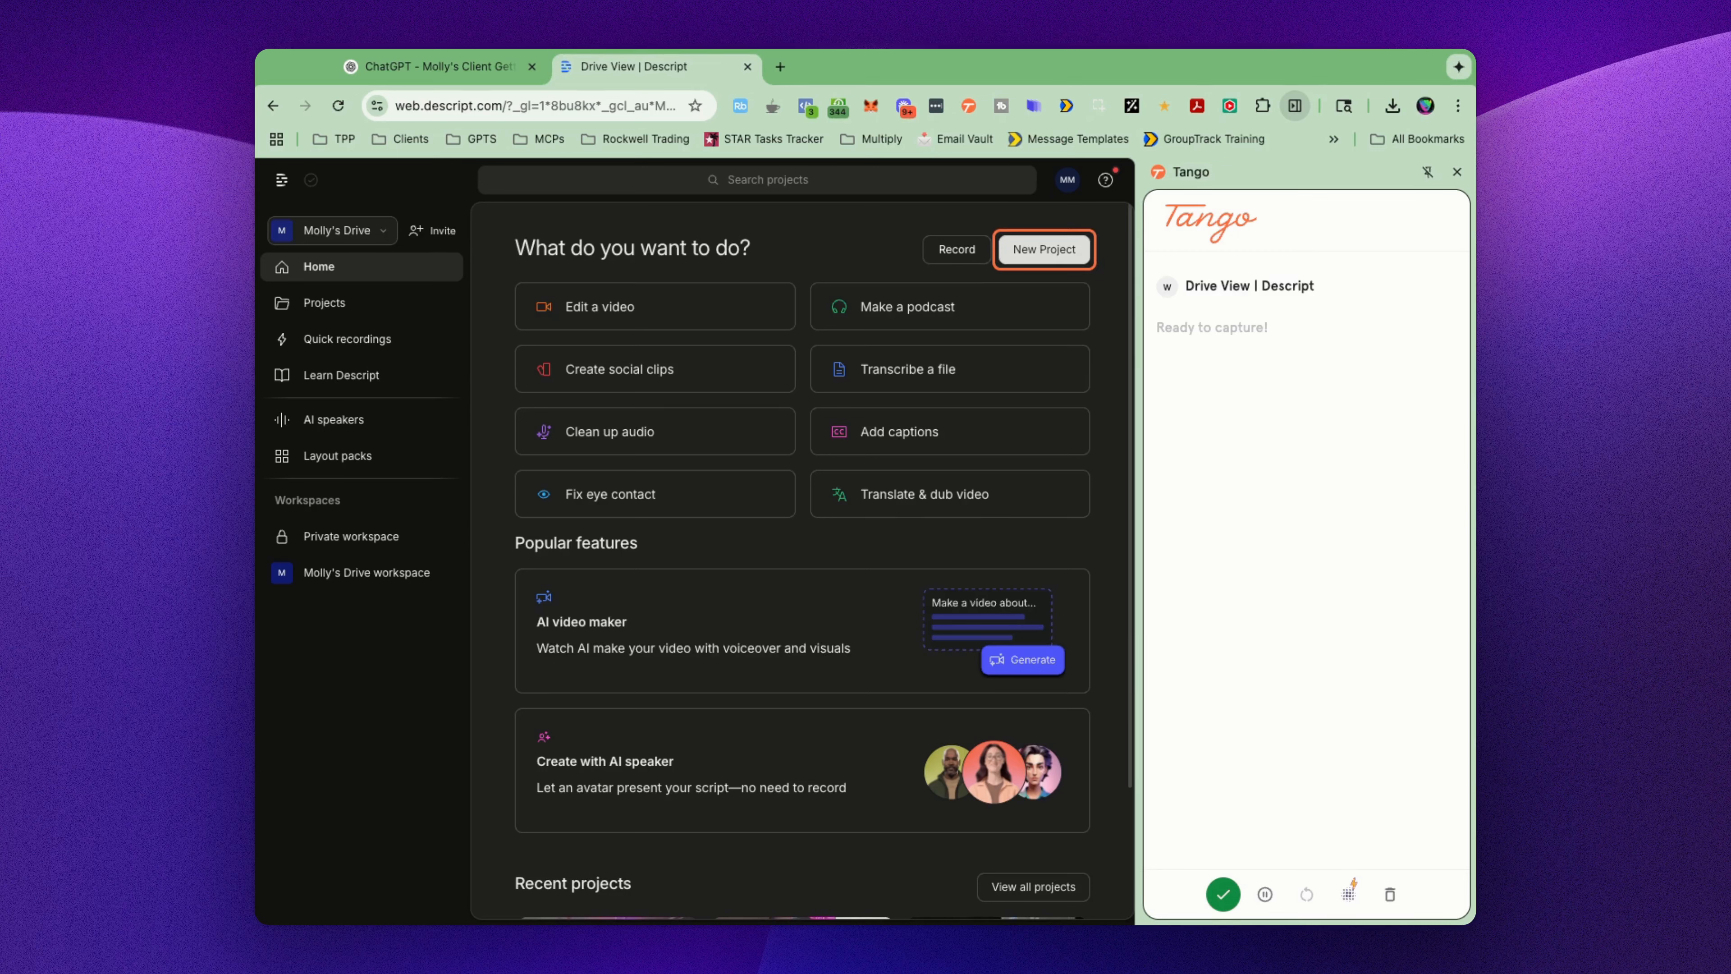
left_click(1044, 248)
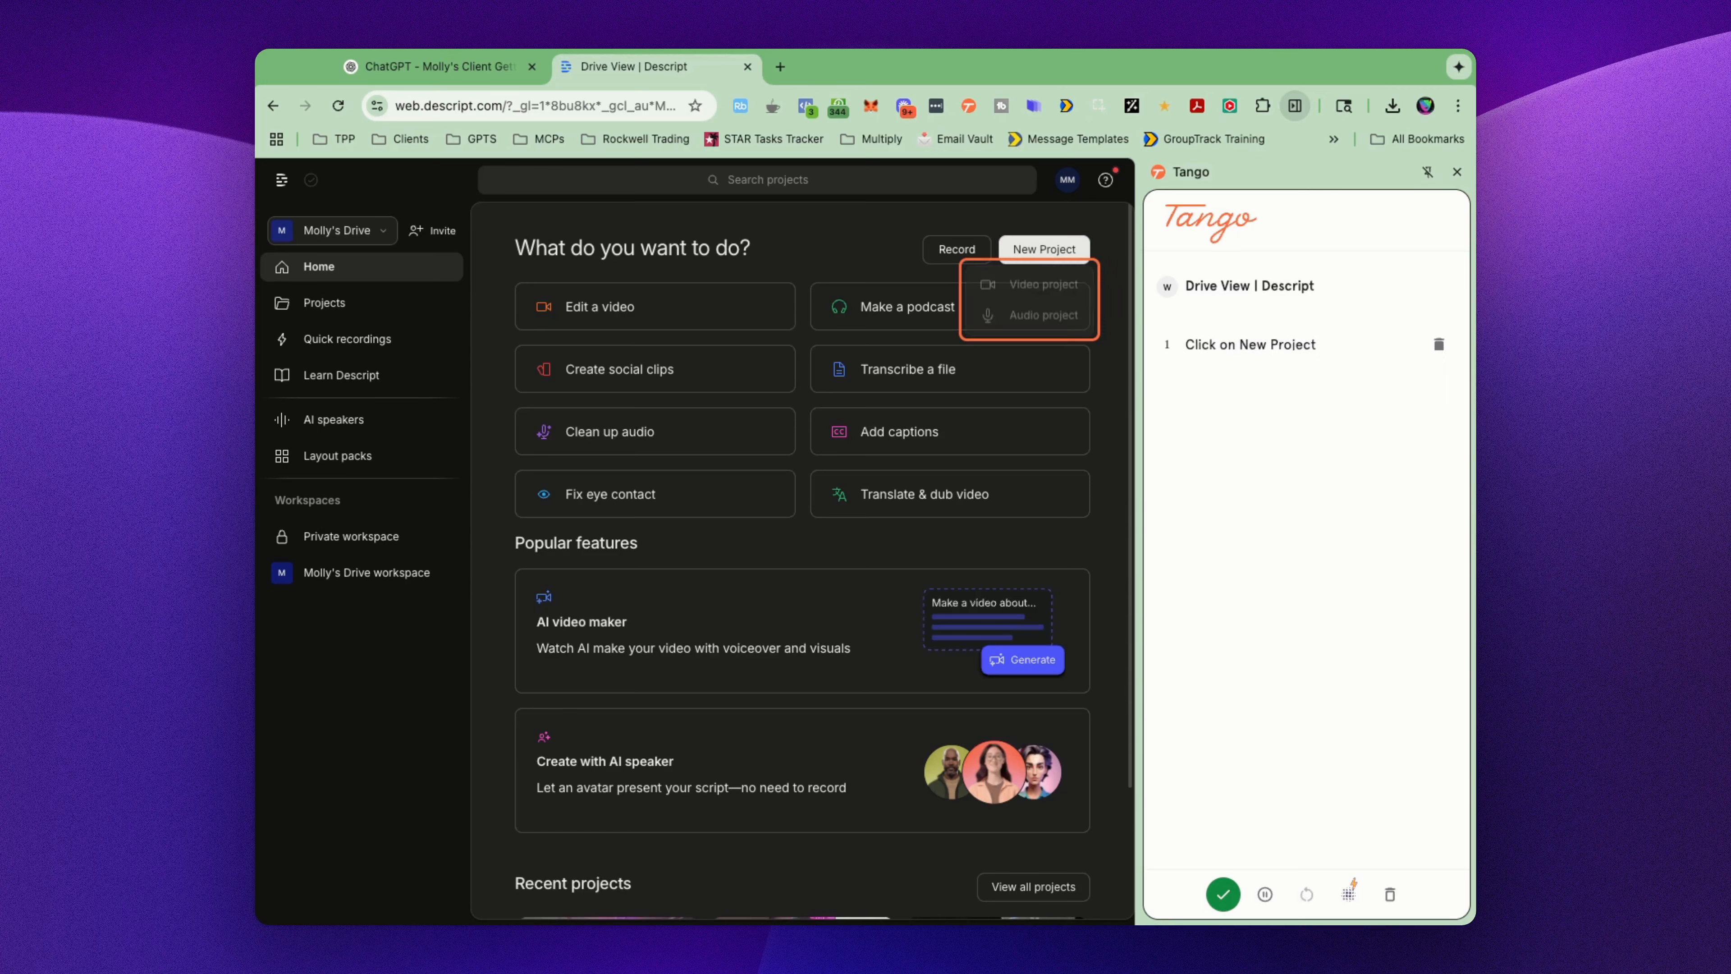
left_click(1042, 286)
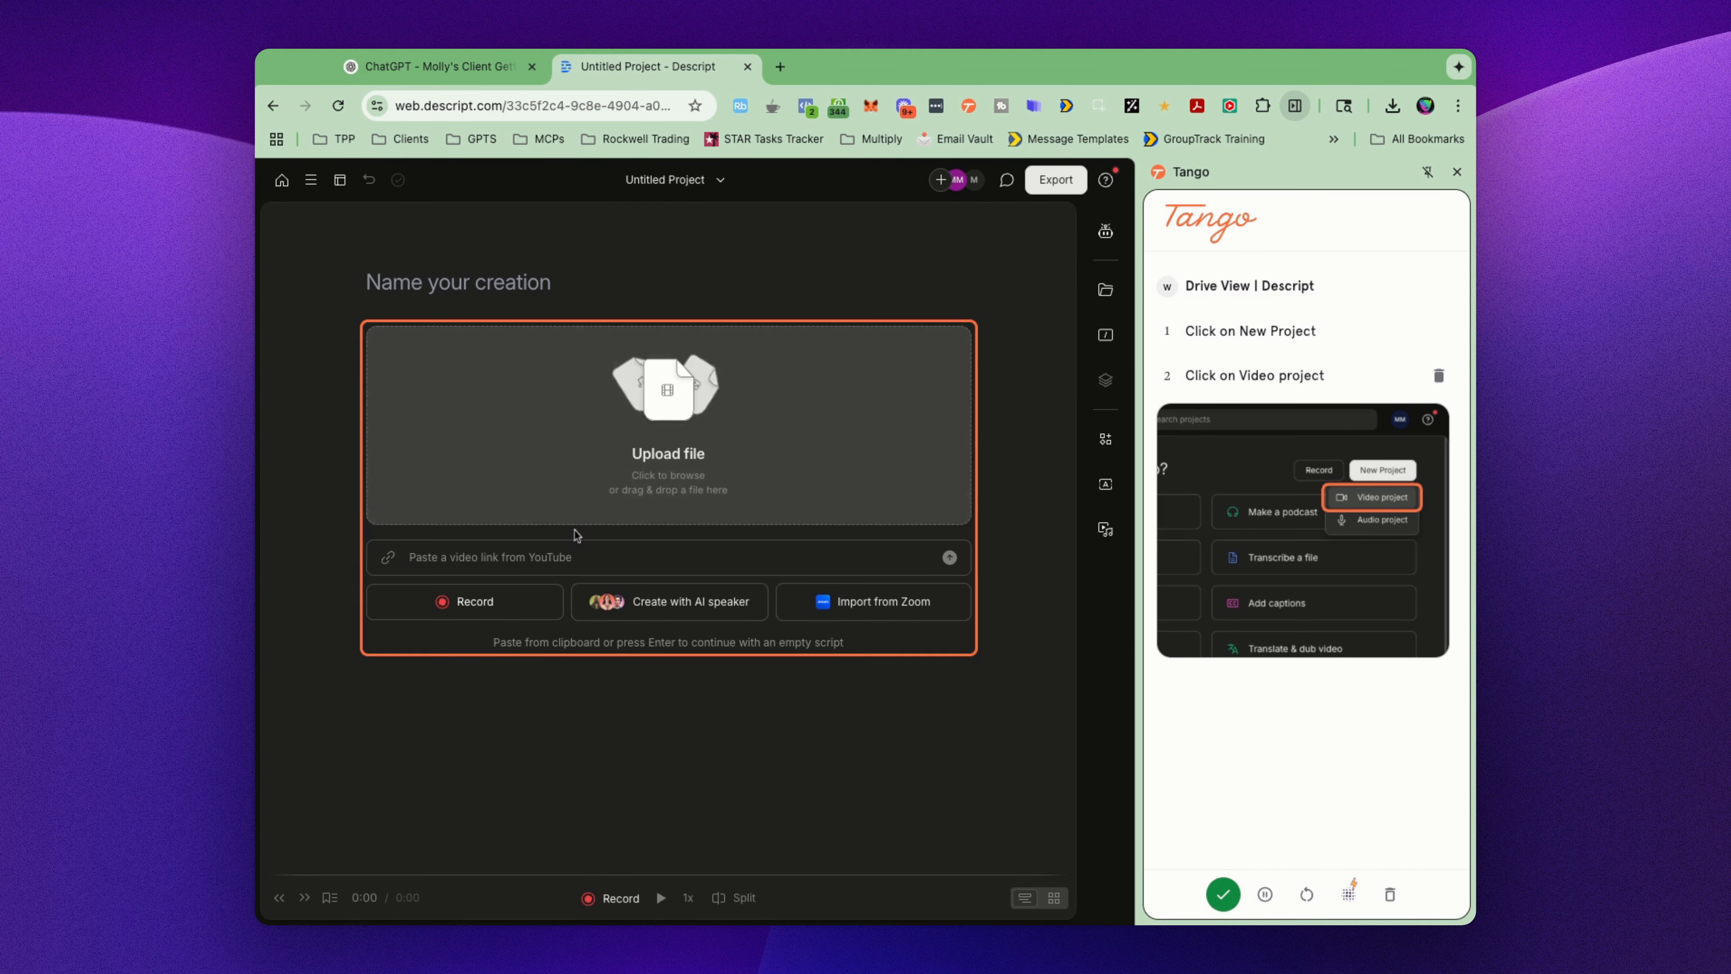
left_click(569, 558)
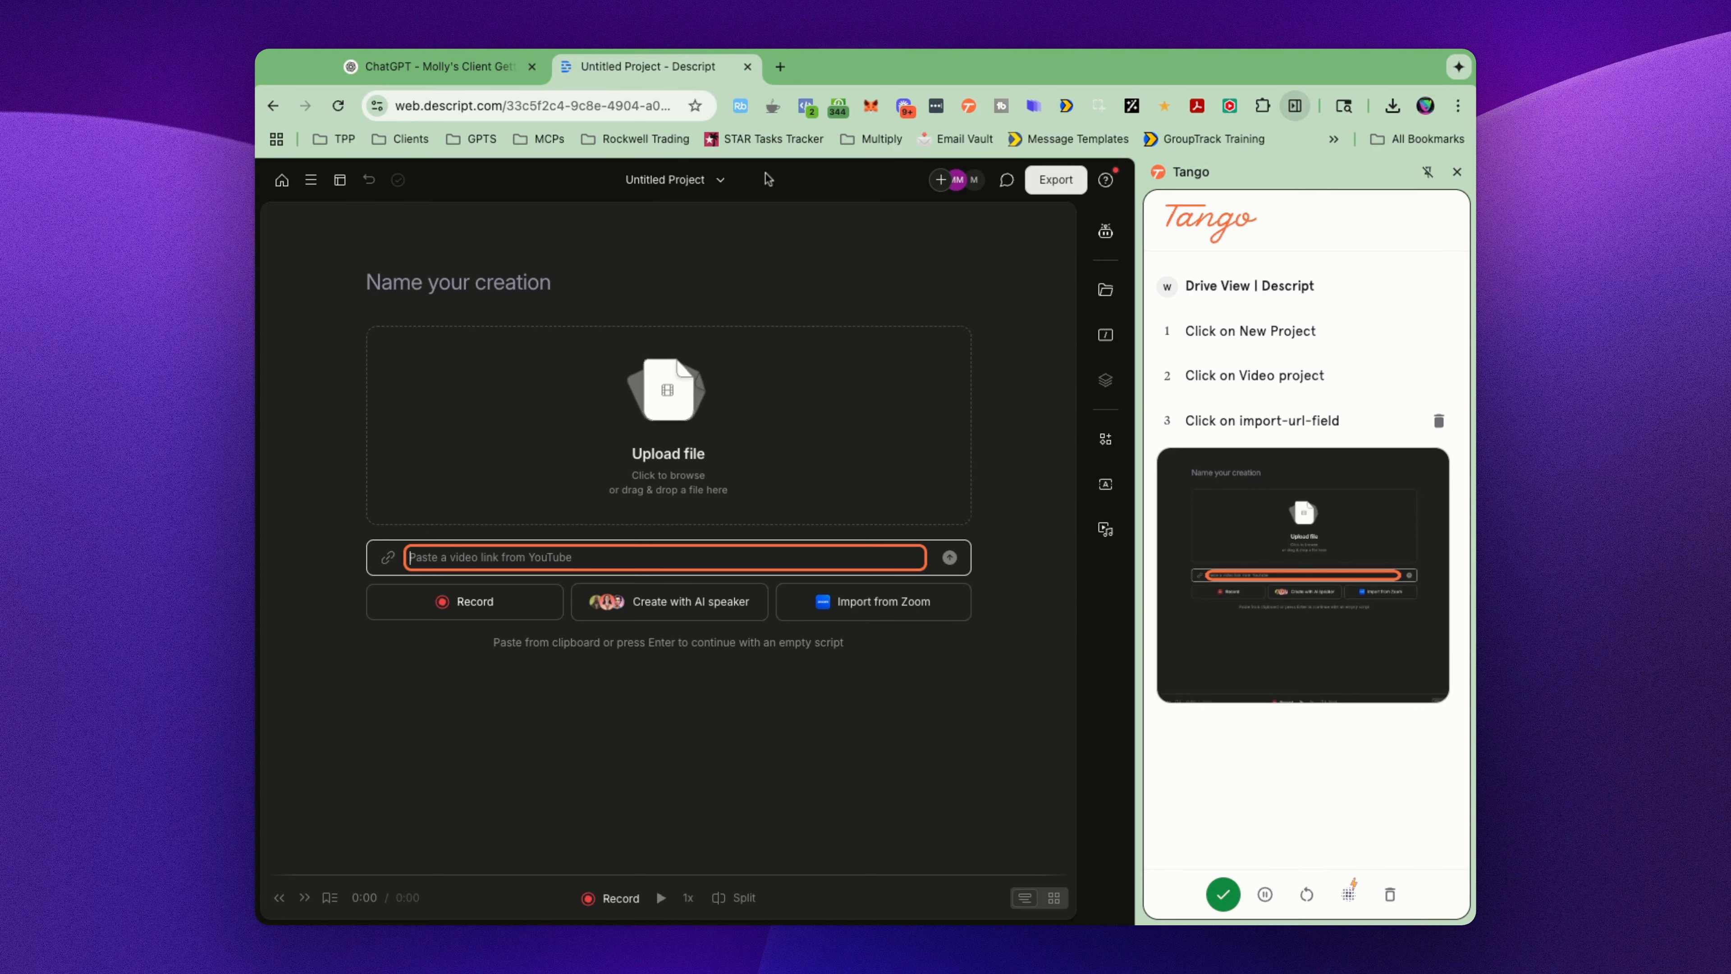
Step: Open the channel page youtube.com/thepreparedperformer in a new browser tab
left_click(780, 66)
type("youtube.com")
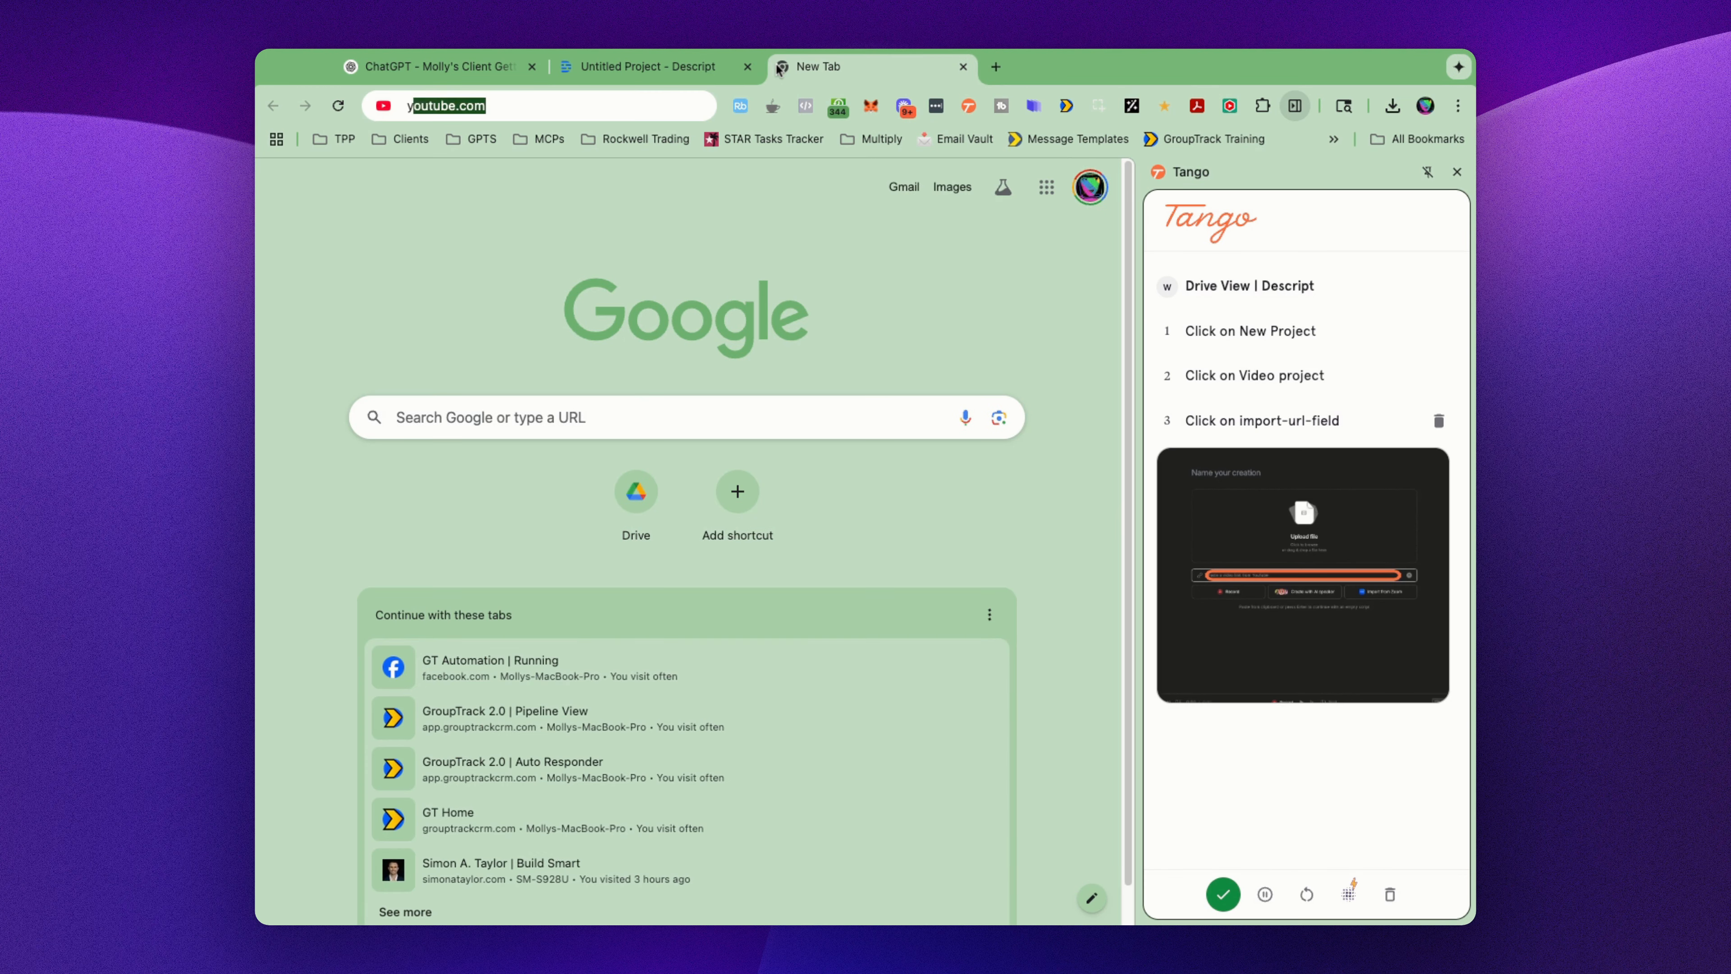
type("/t")
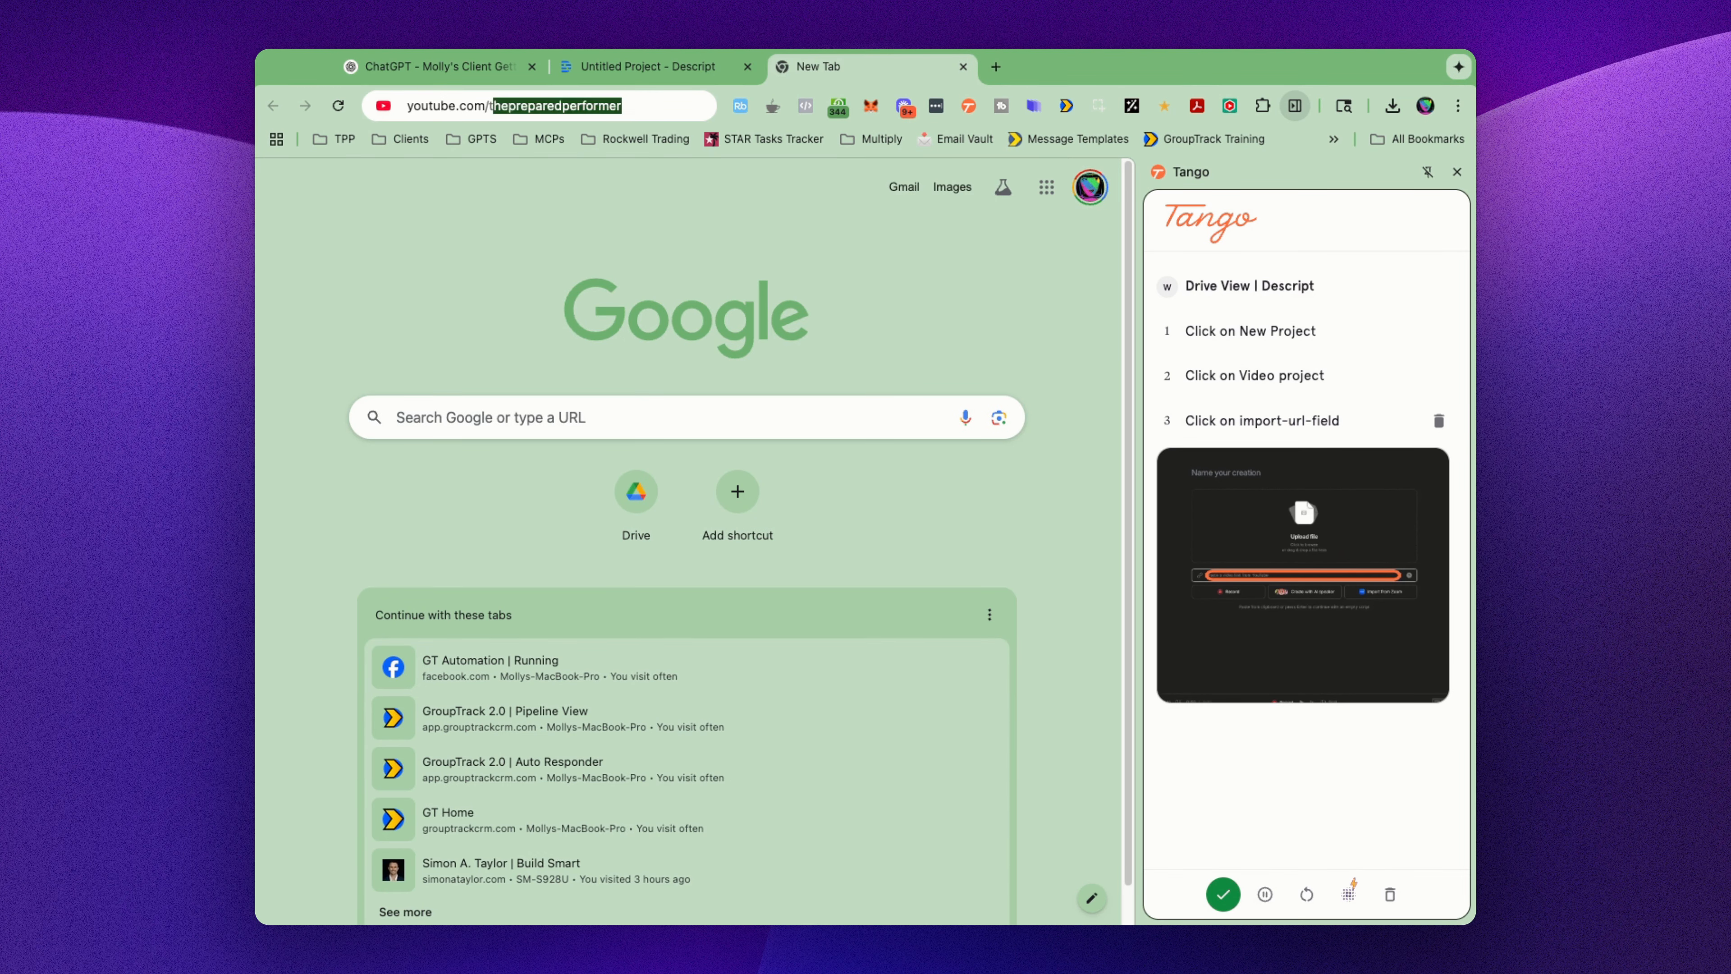
key("Return")
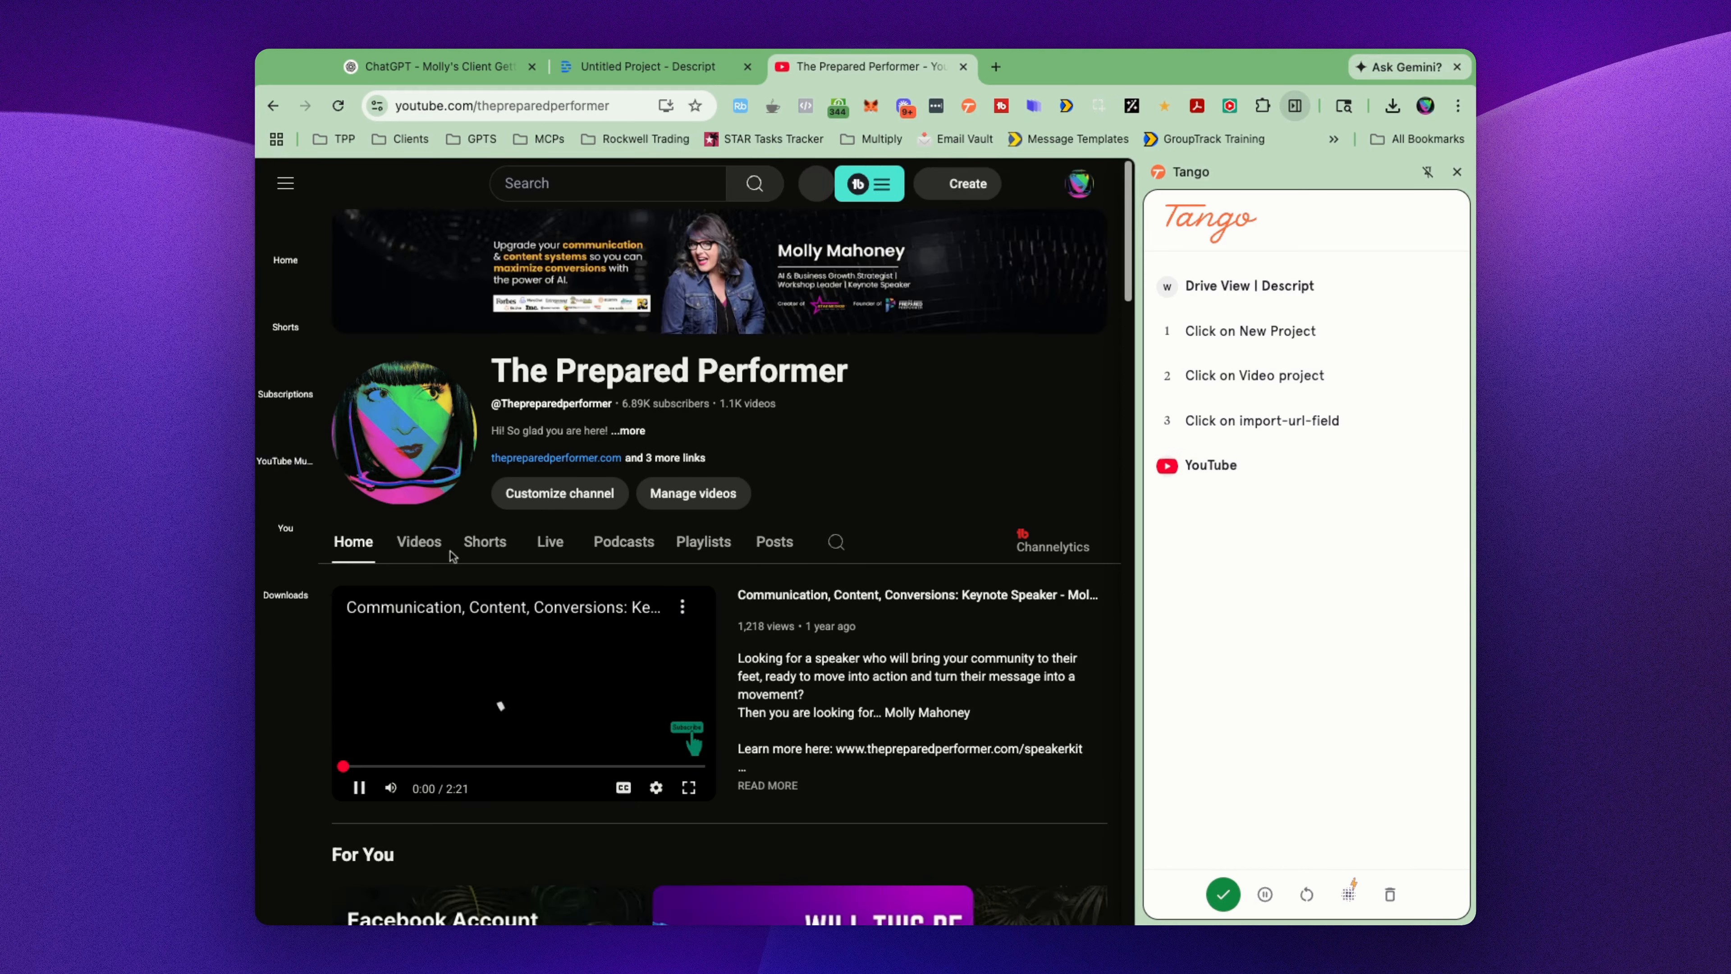
Step: From the channel's videos, open "Easily Connect Ai Chatbot to Zapier MCP with Mindpal" and pause playback
left_click(419, 545)
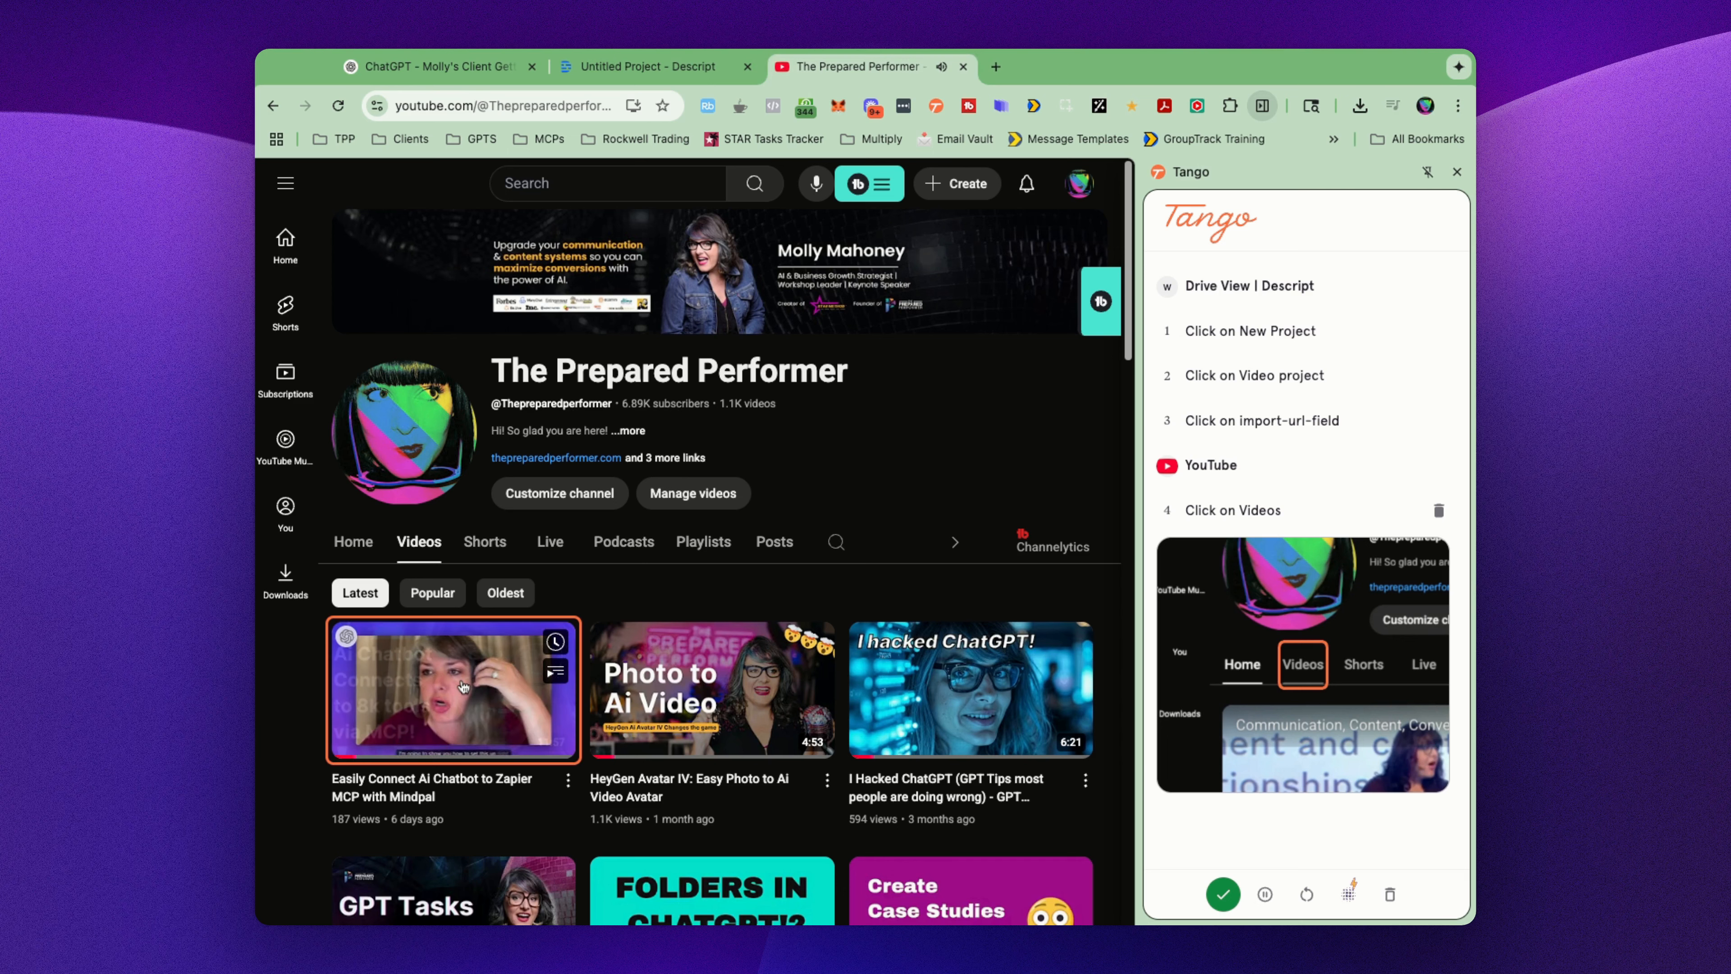
left_click(463, 685)
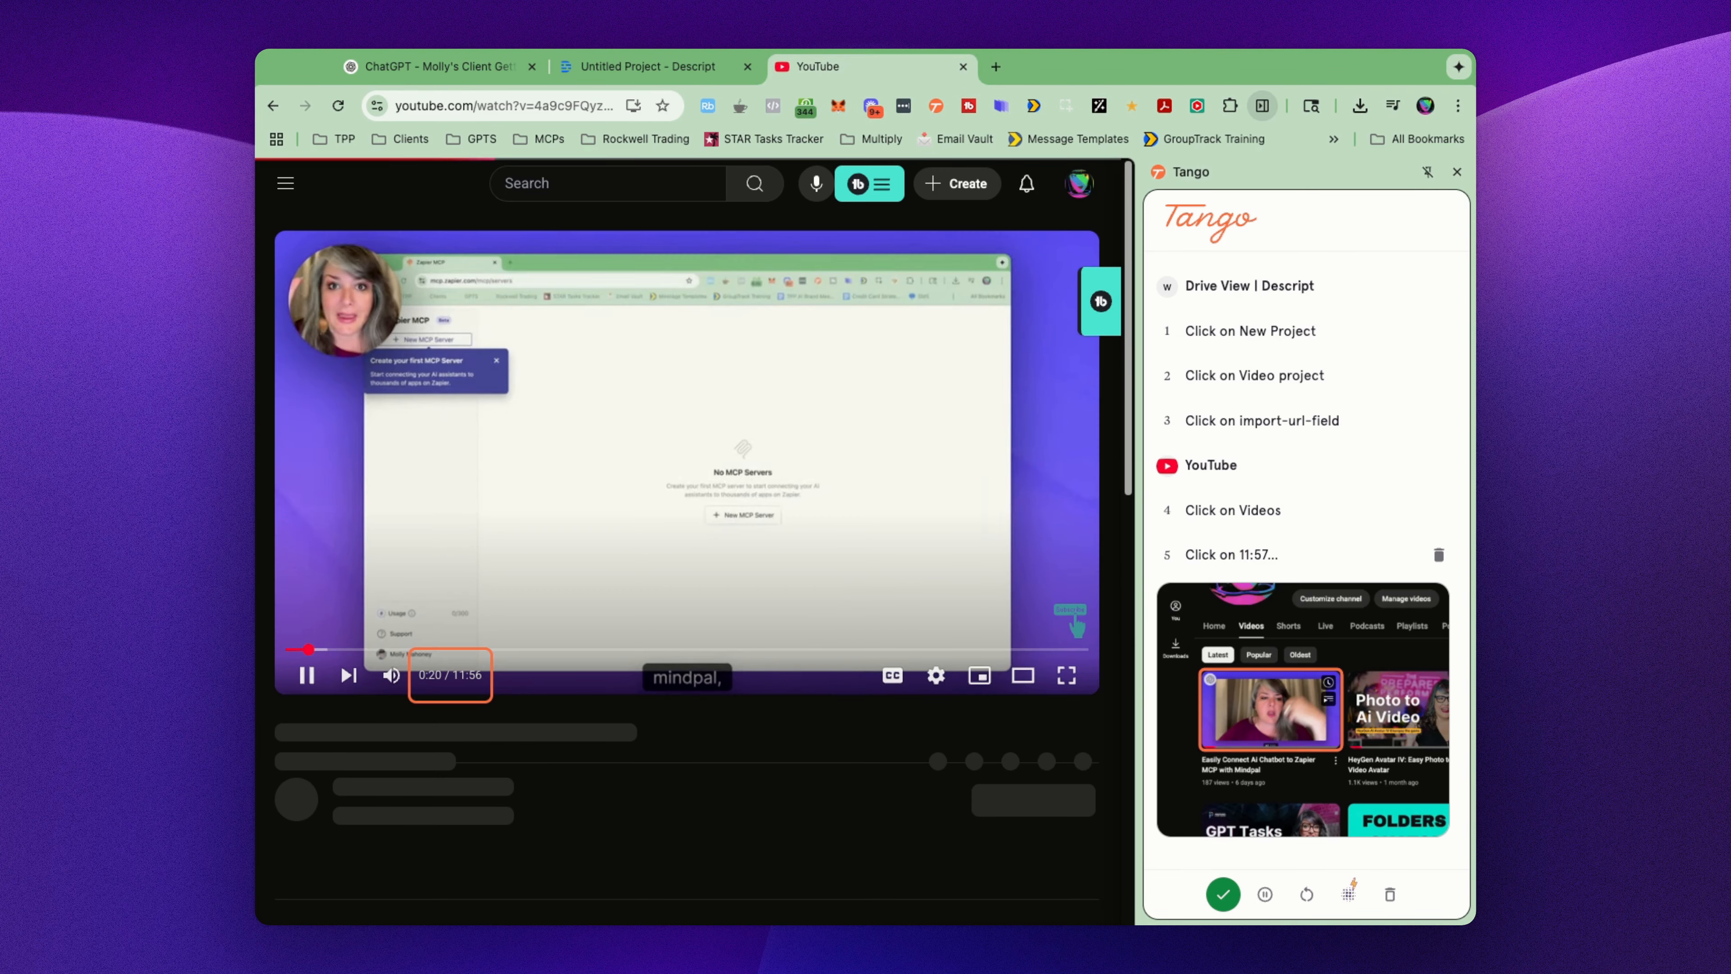
left_click(328, 579)
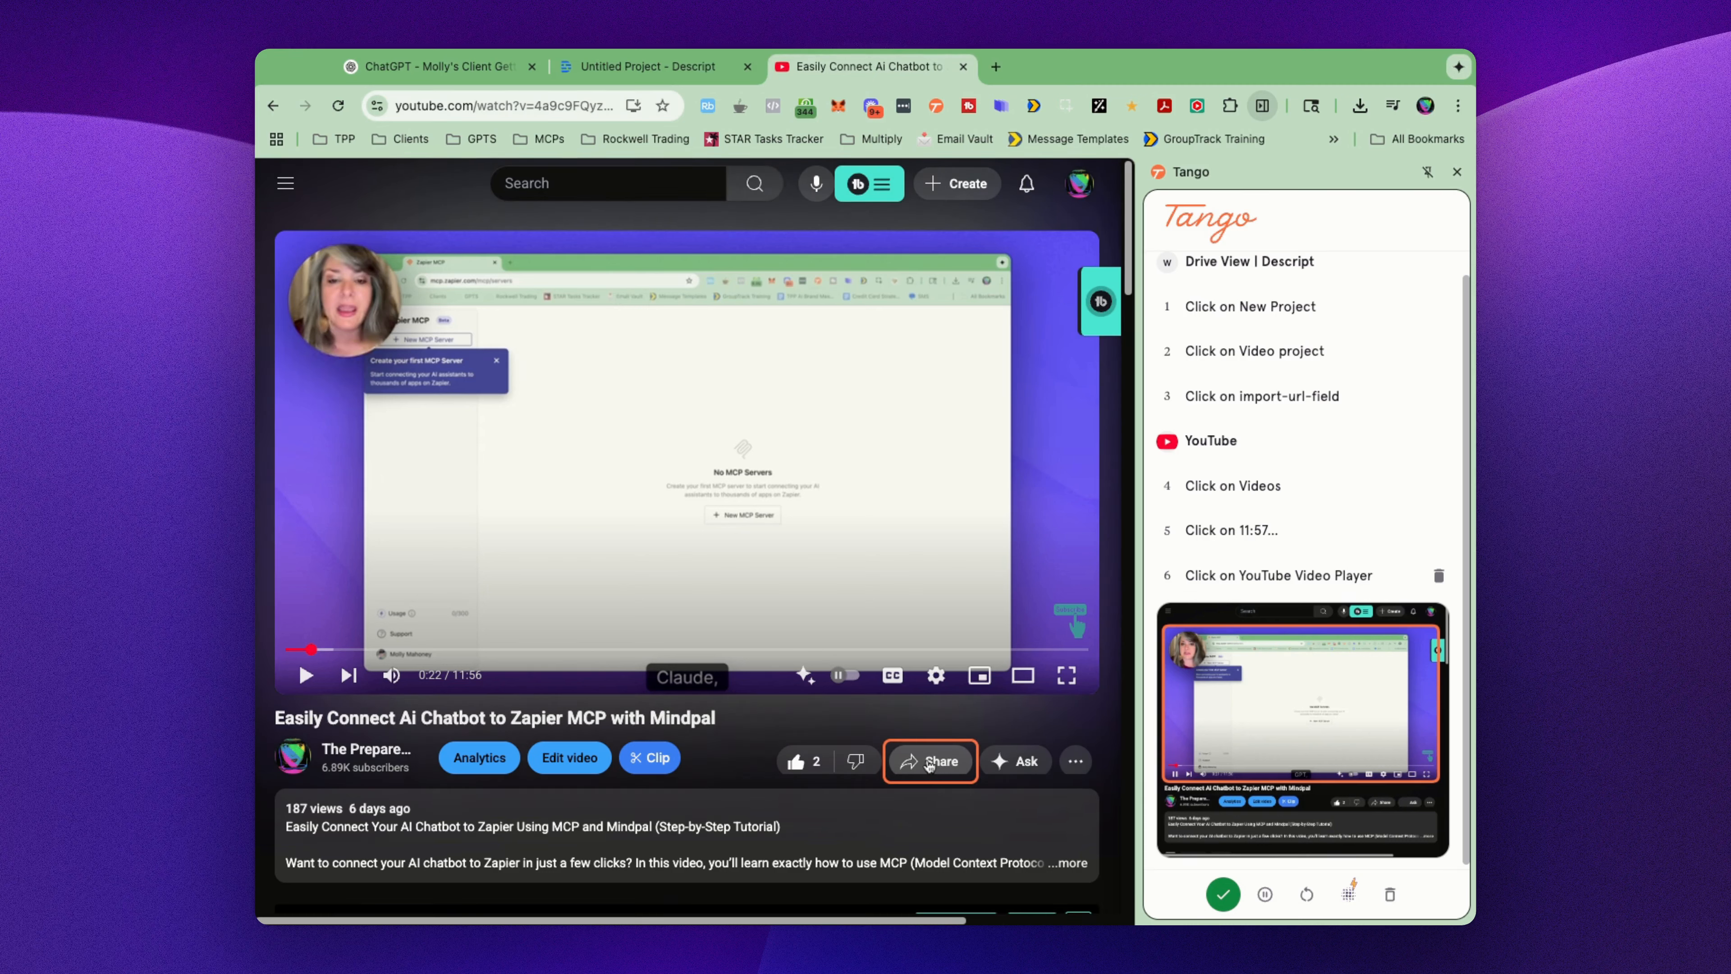
Step: Copy the video's web address and import it as a YouTube link into the untitled Descript project
scroll(909, 665, "down", 2)
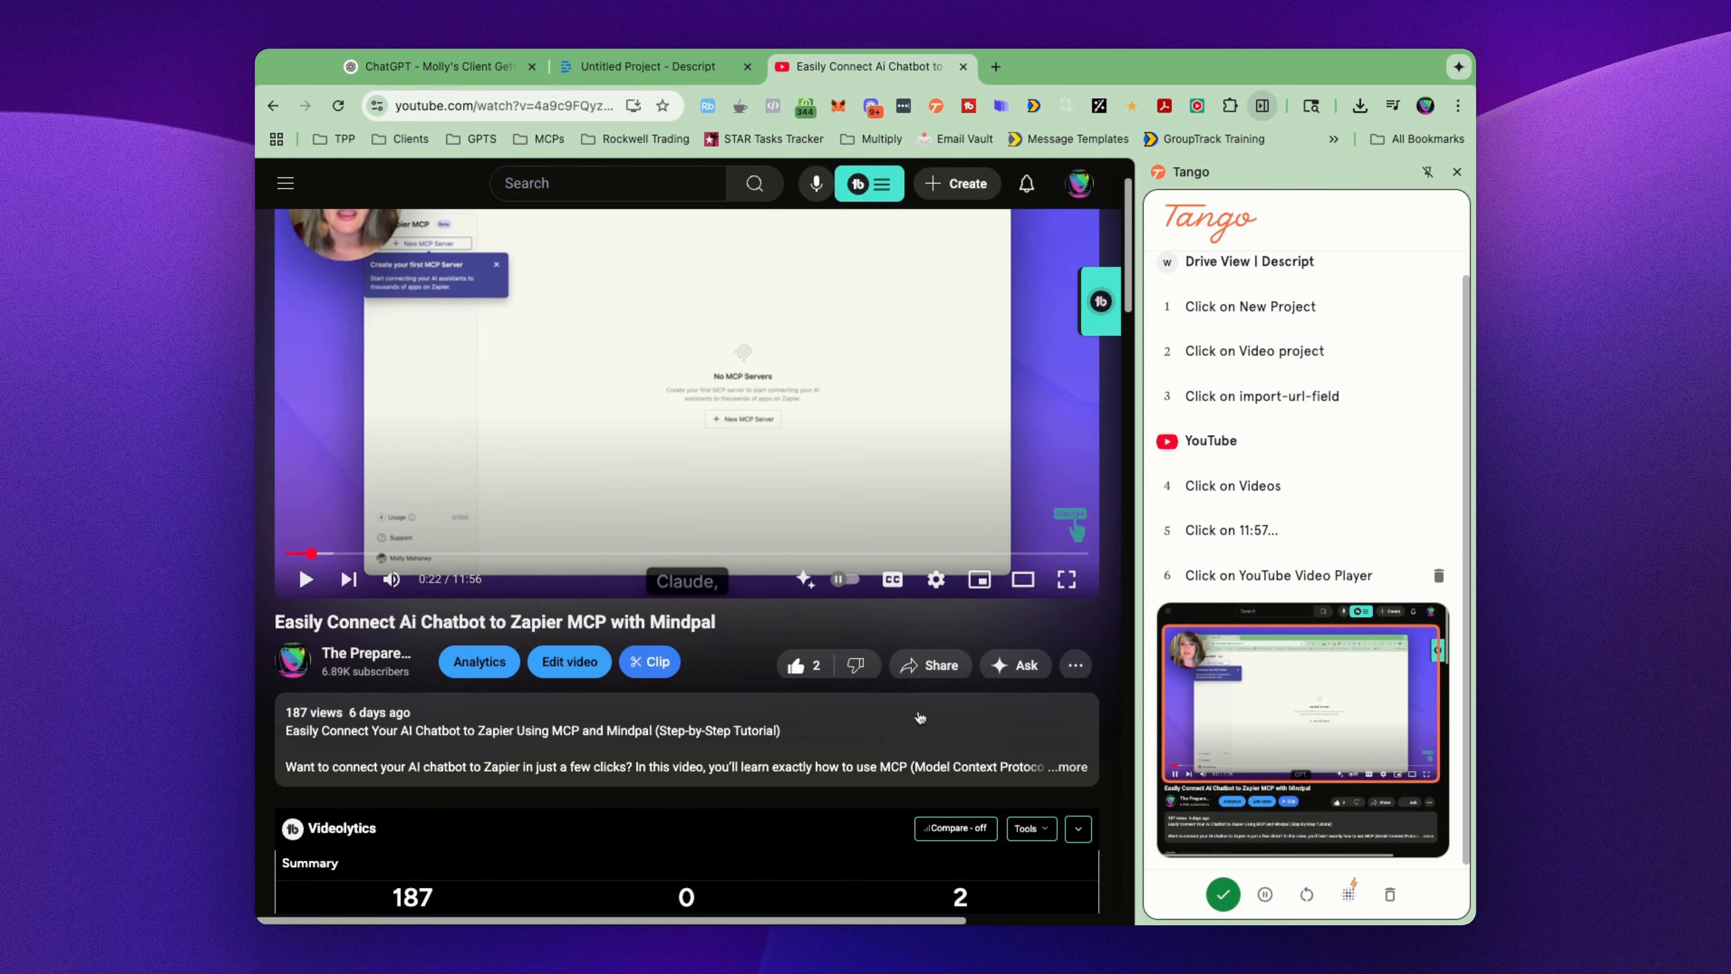
left_click(550, 105)
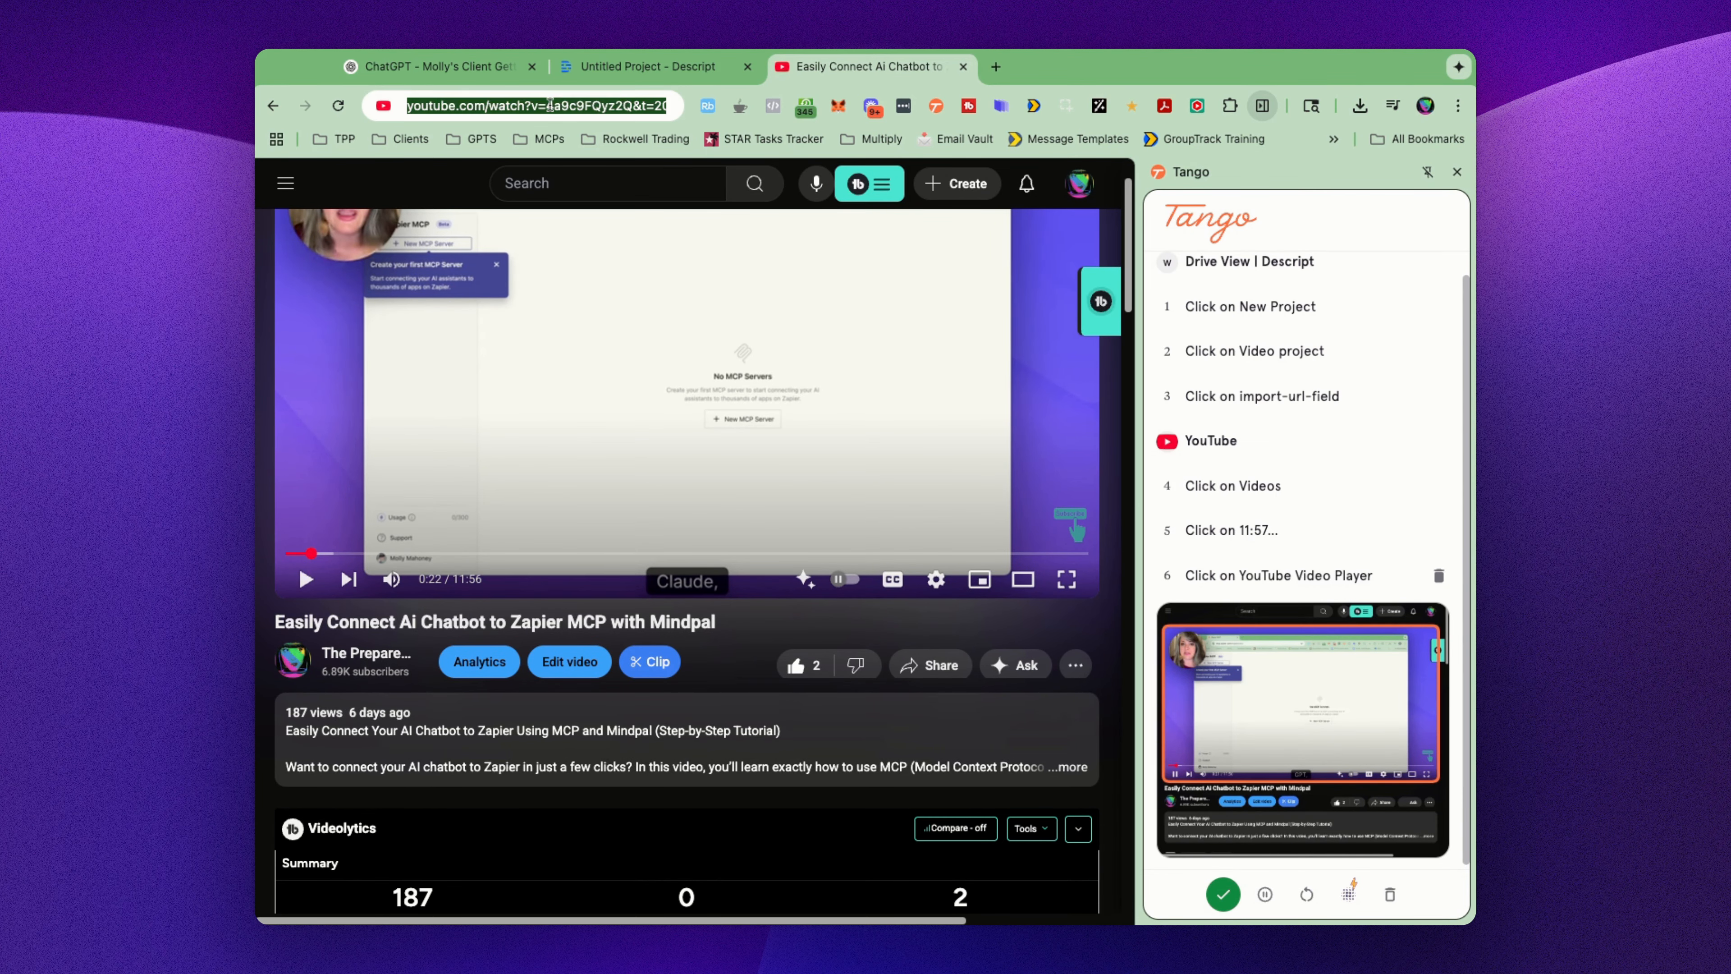
left_click(637, 66)
left_click(525, 553)
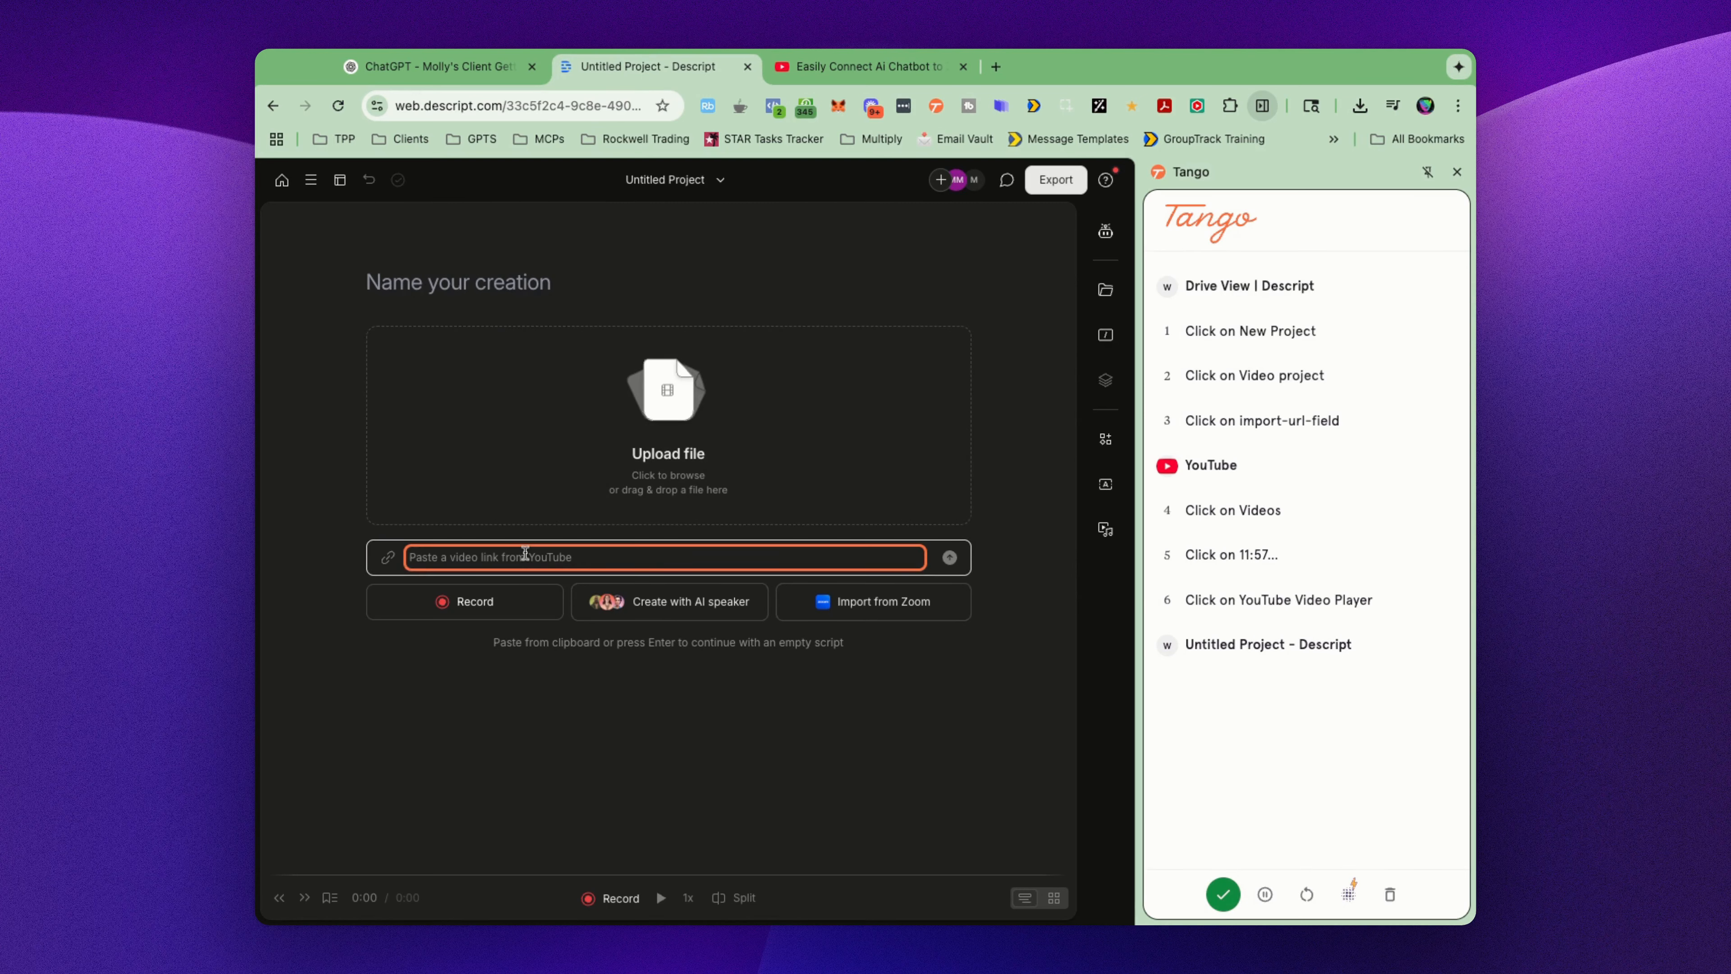
type("https://www.youtube.com/watch?v=4a9c9FQyz2Q&t=20s")
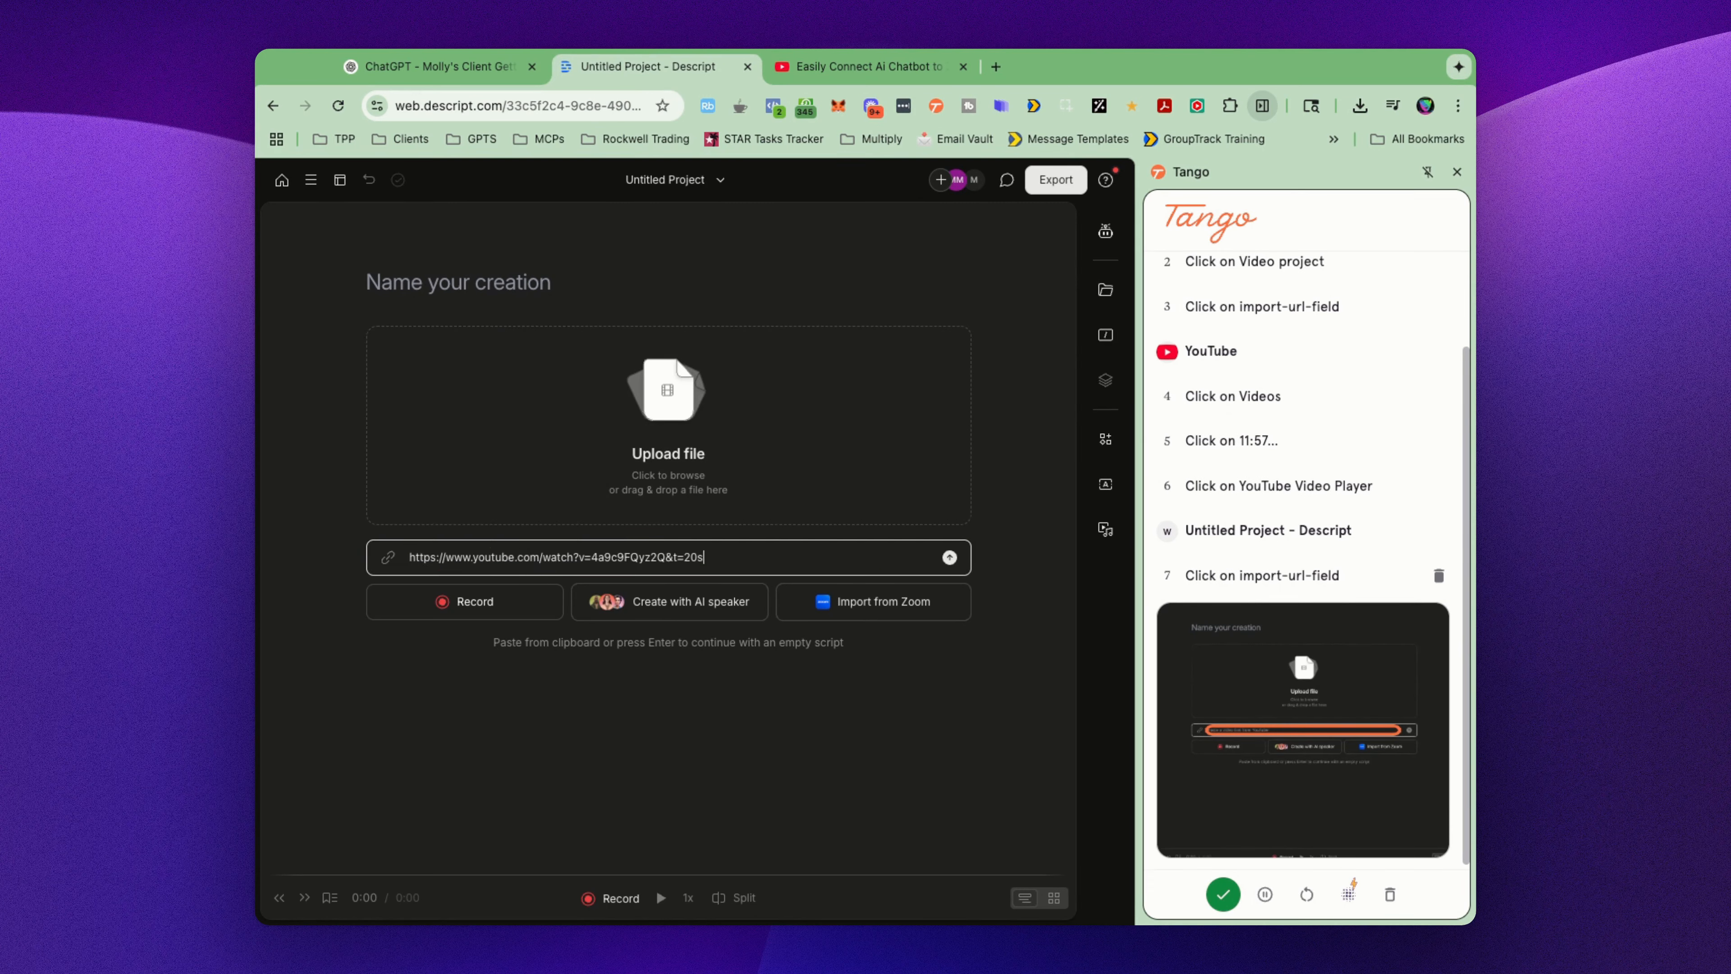
left_click(950, 557)
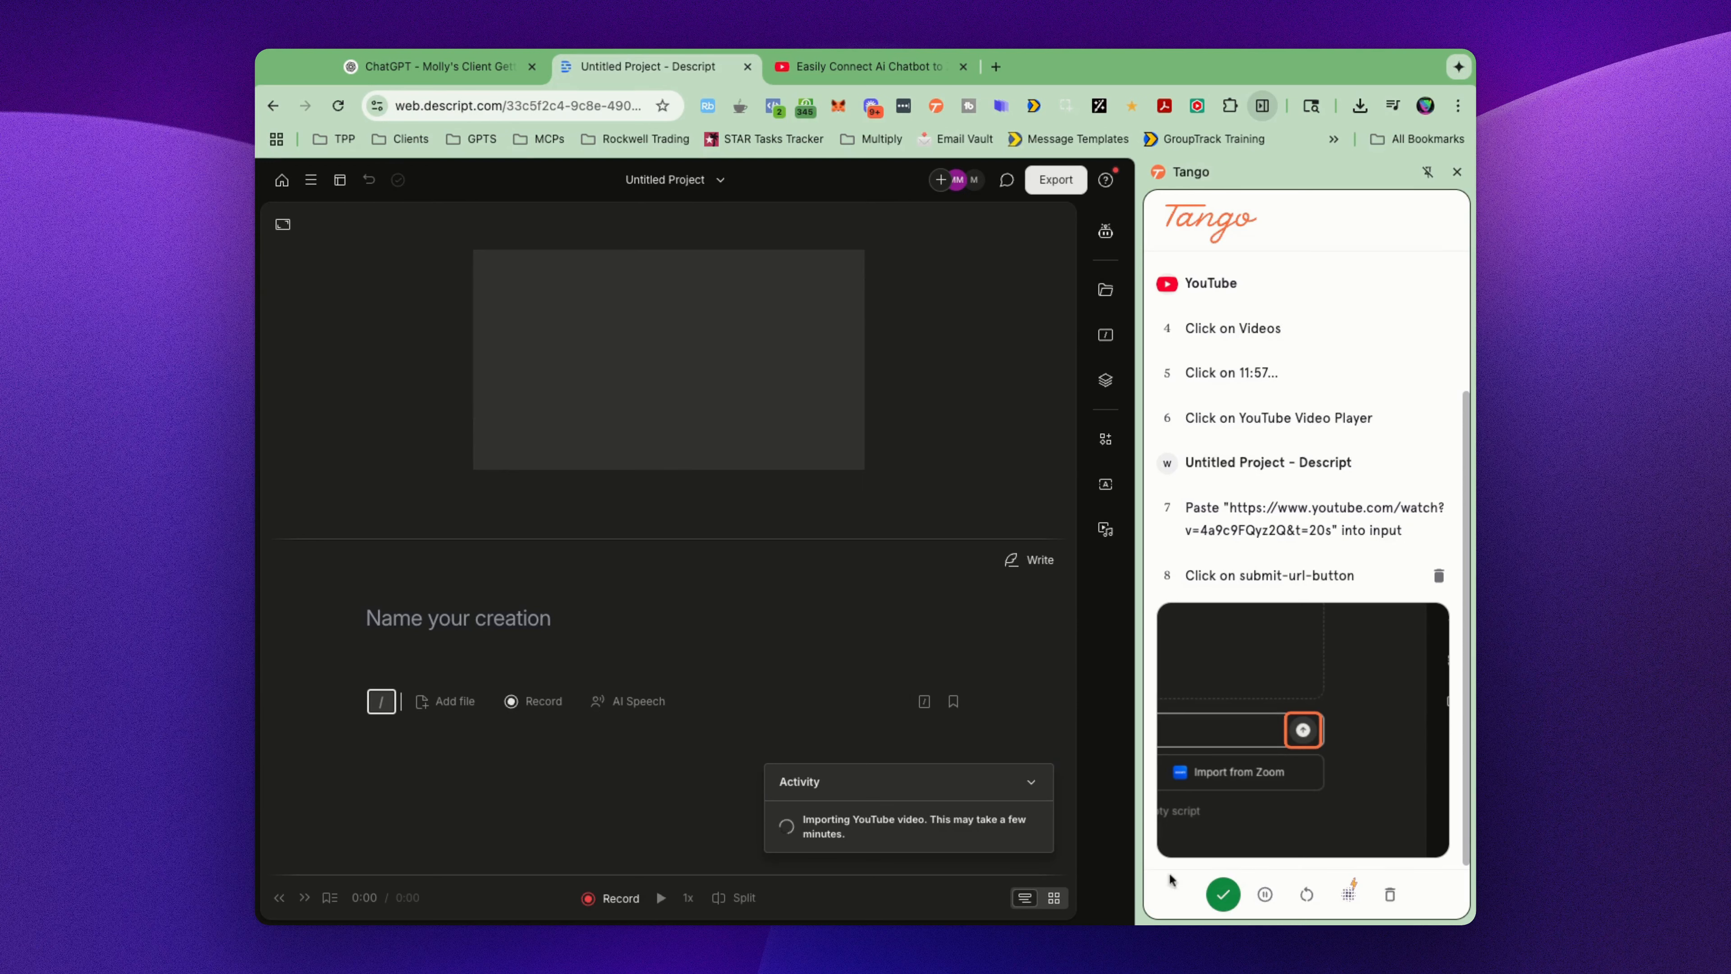
Step: Finish the Tango capture and review the captured steps in the generated guide
left_click(1224, 894)
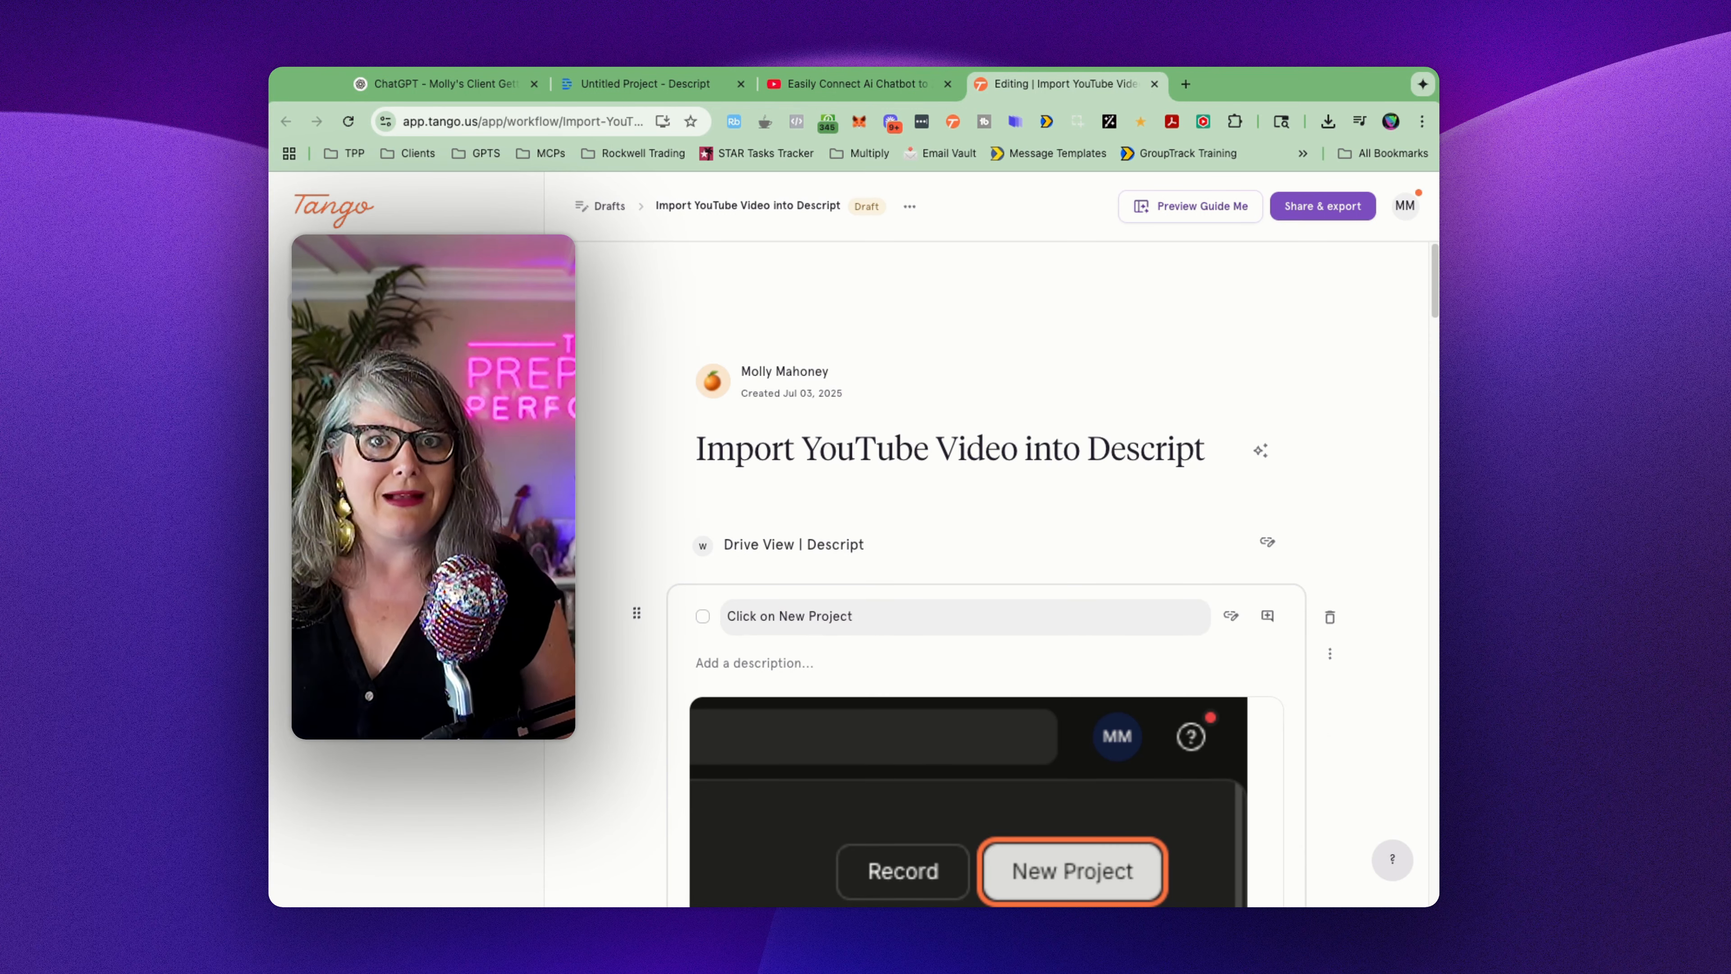
scroll(988, 614, "down", 3)
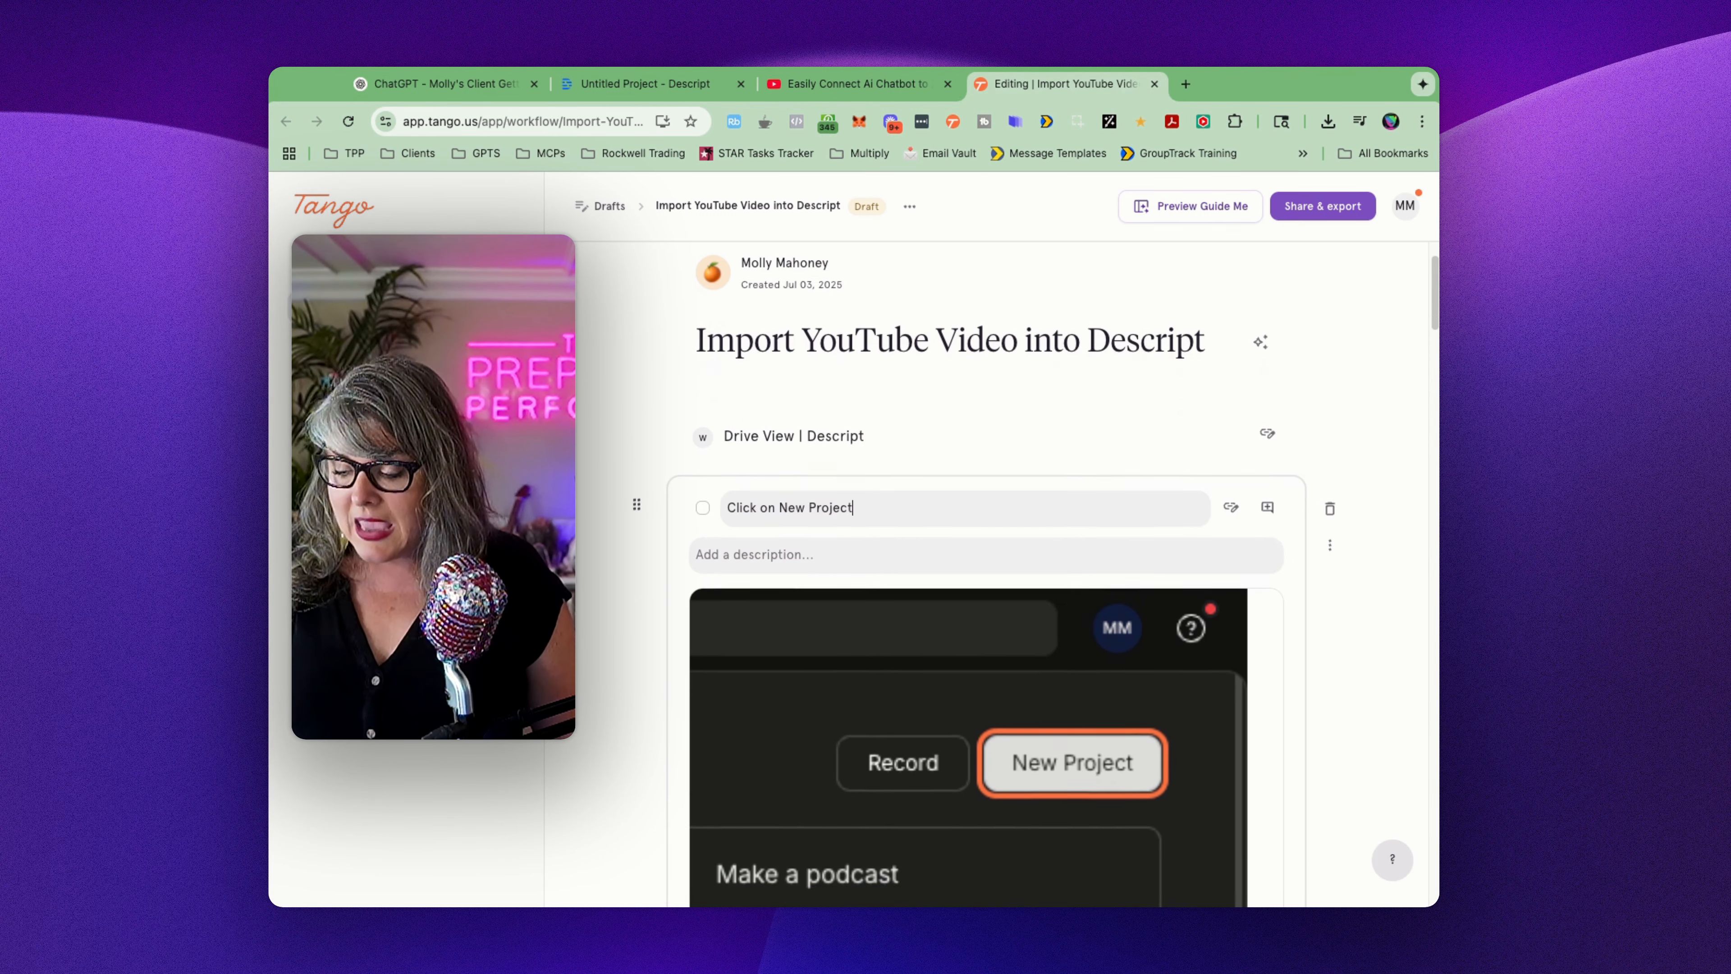
scroll(988, 613, "down", 8)
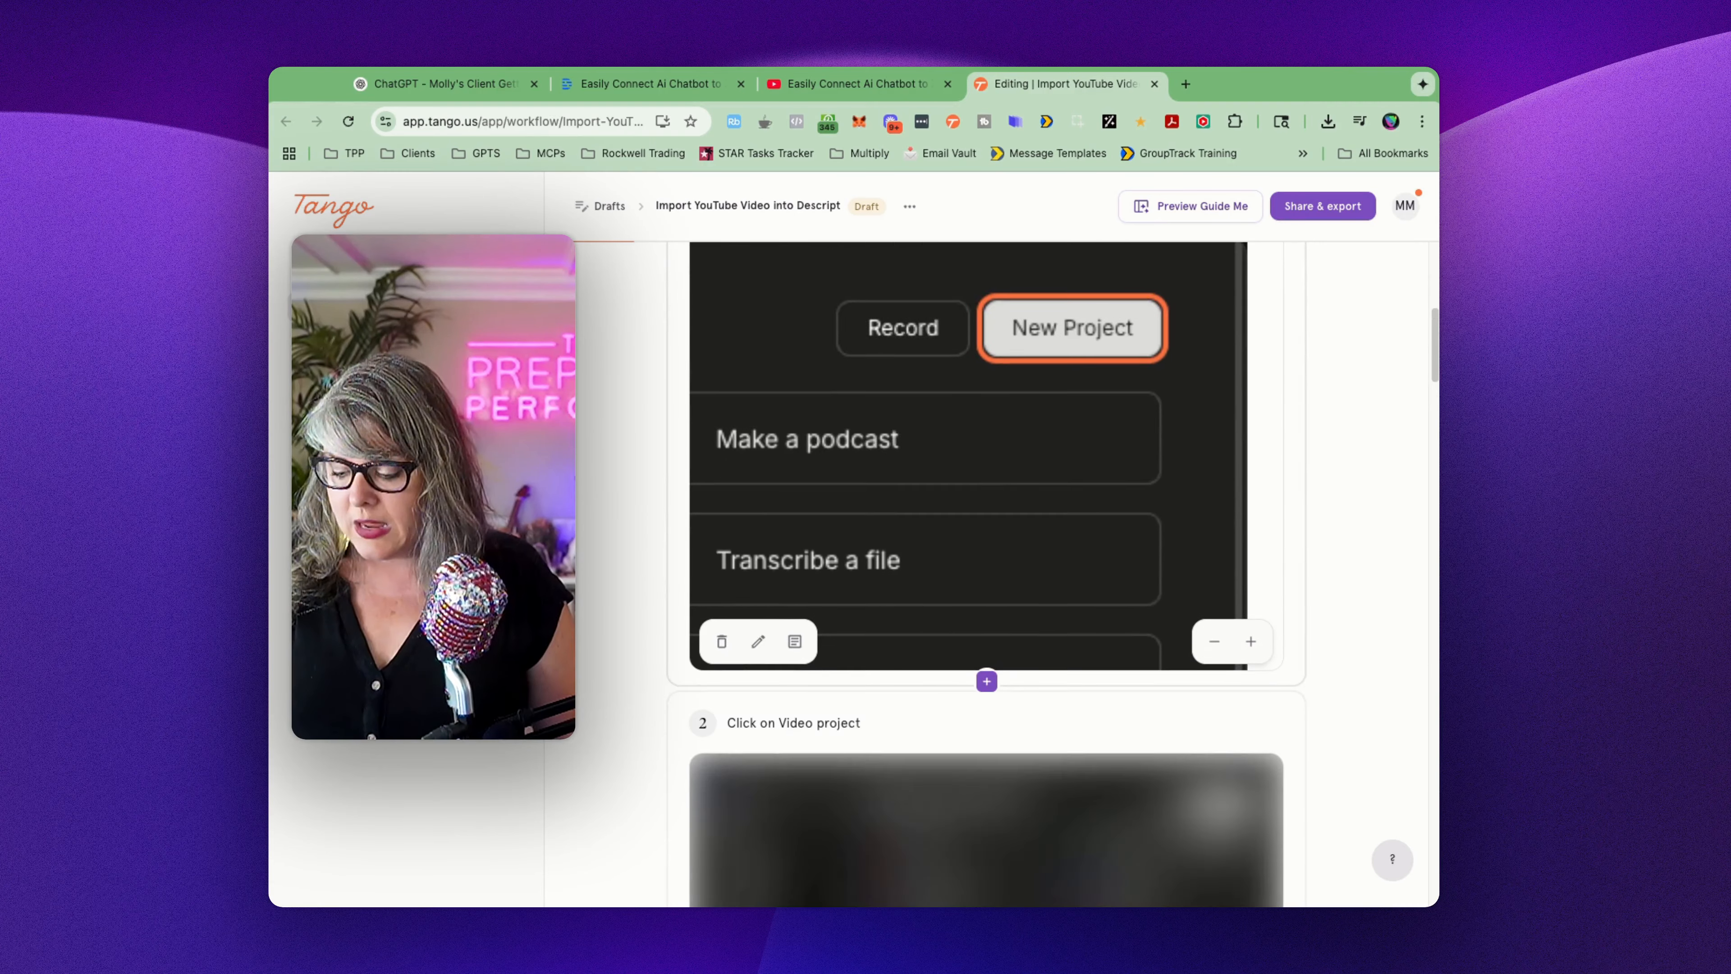
scroll(989, 613, "down", 10)
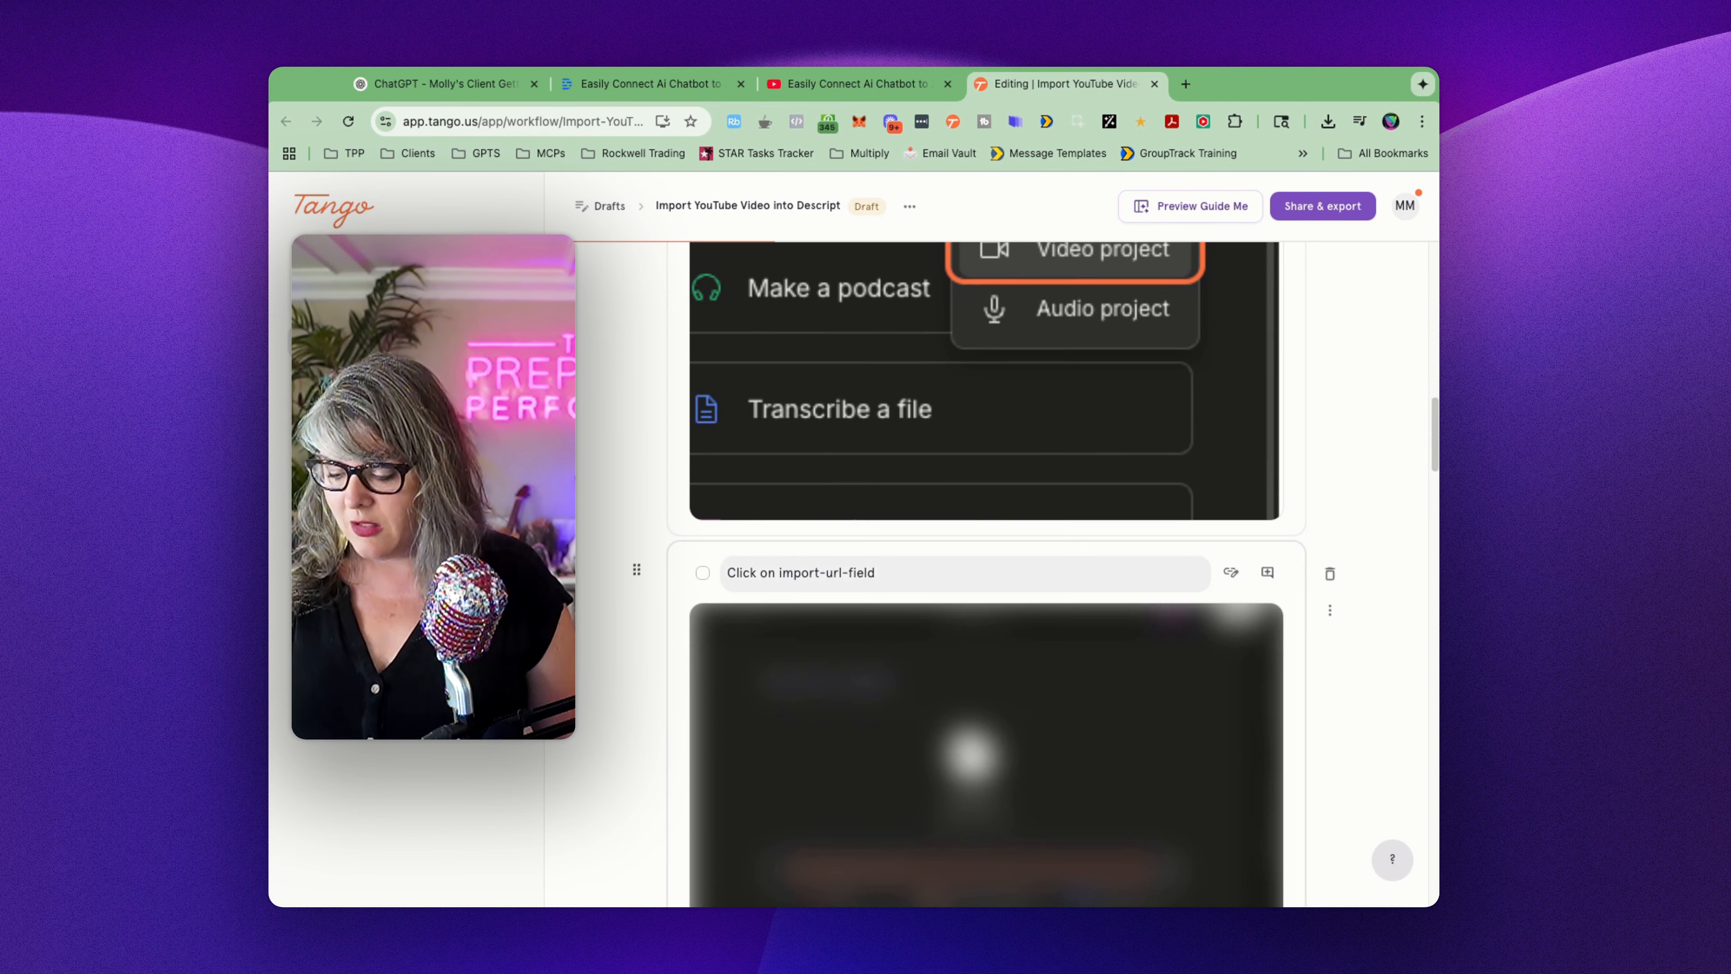
scroll(875, 419, "down", 3)
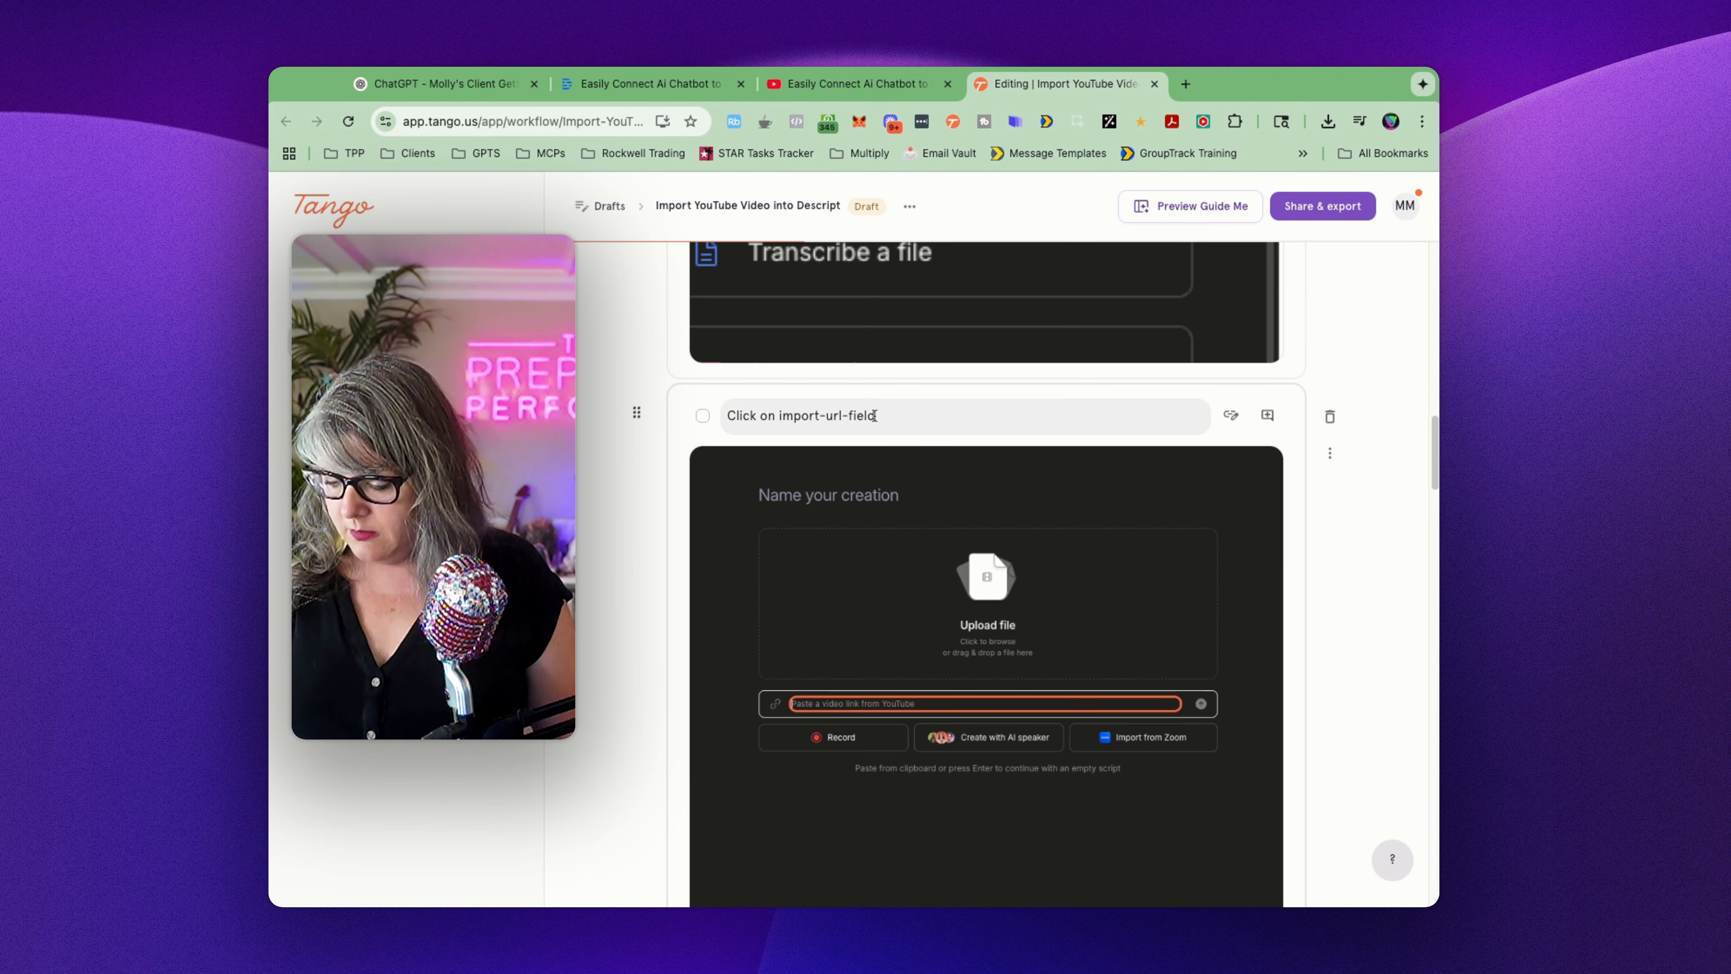
scroll(875, 419, "down", 14)
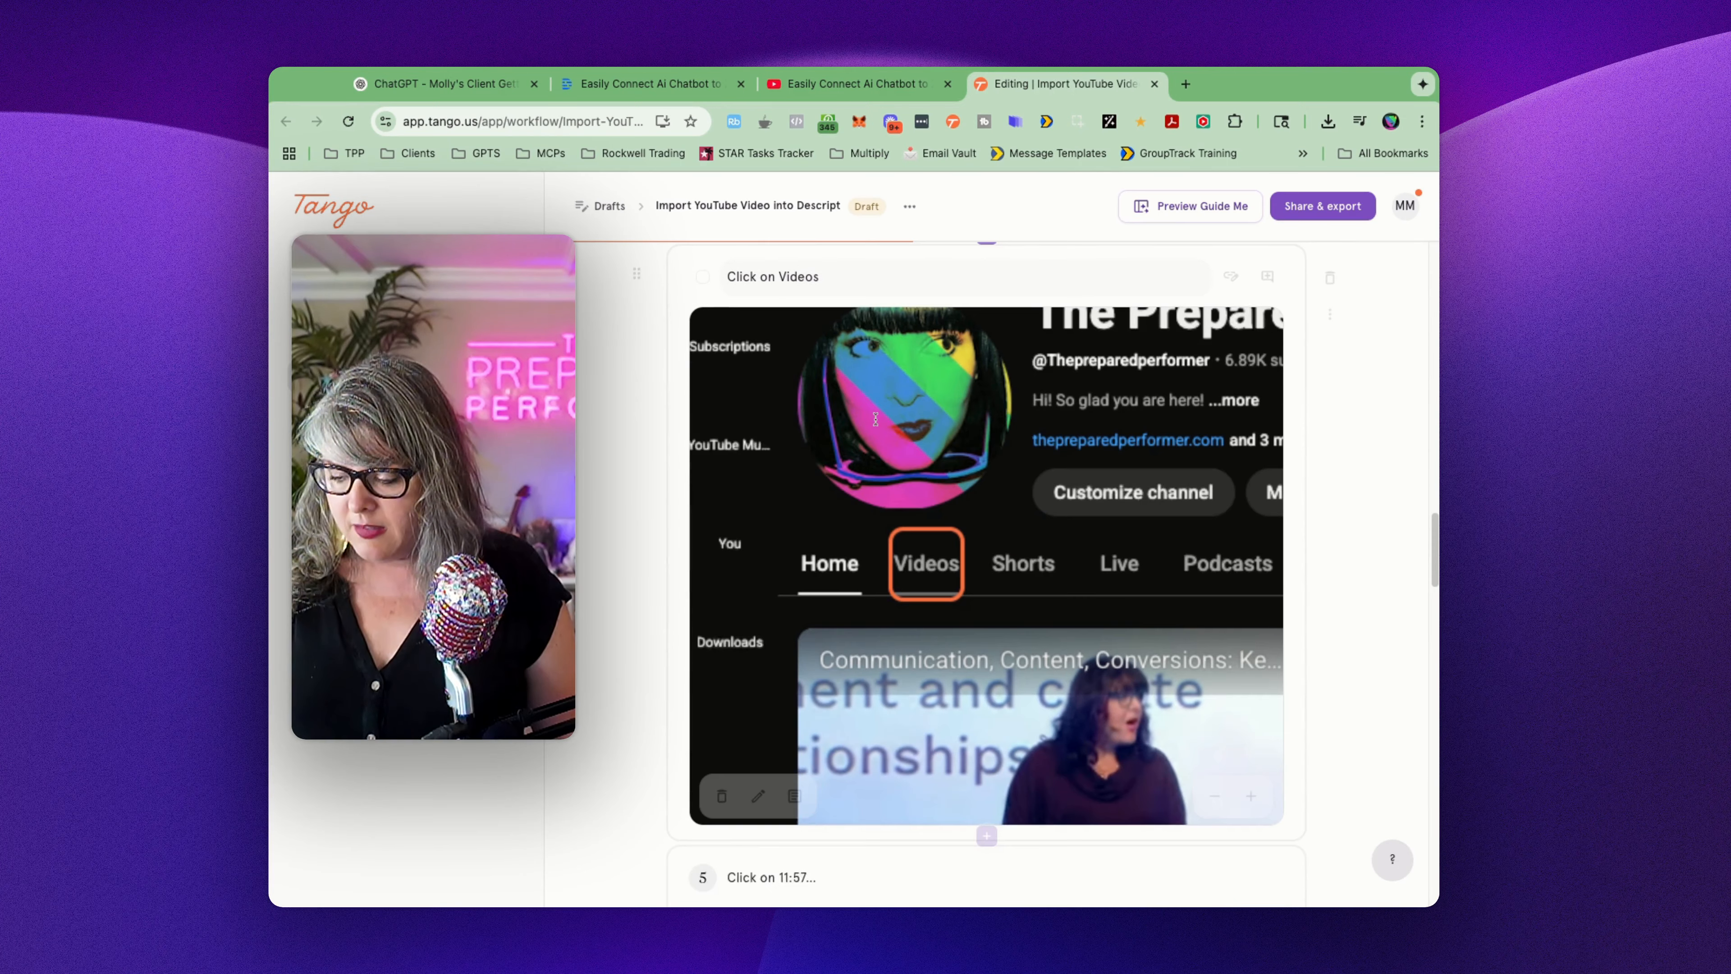
scroll(875, 418, "down", 10)
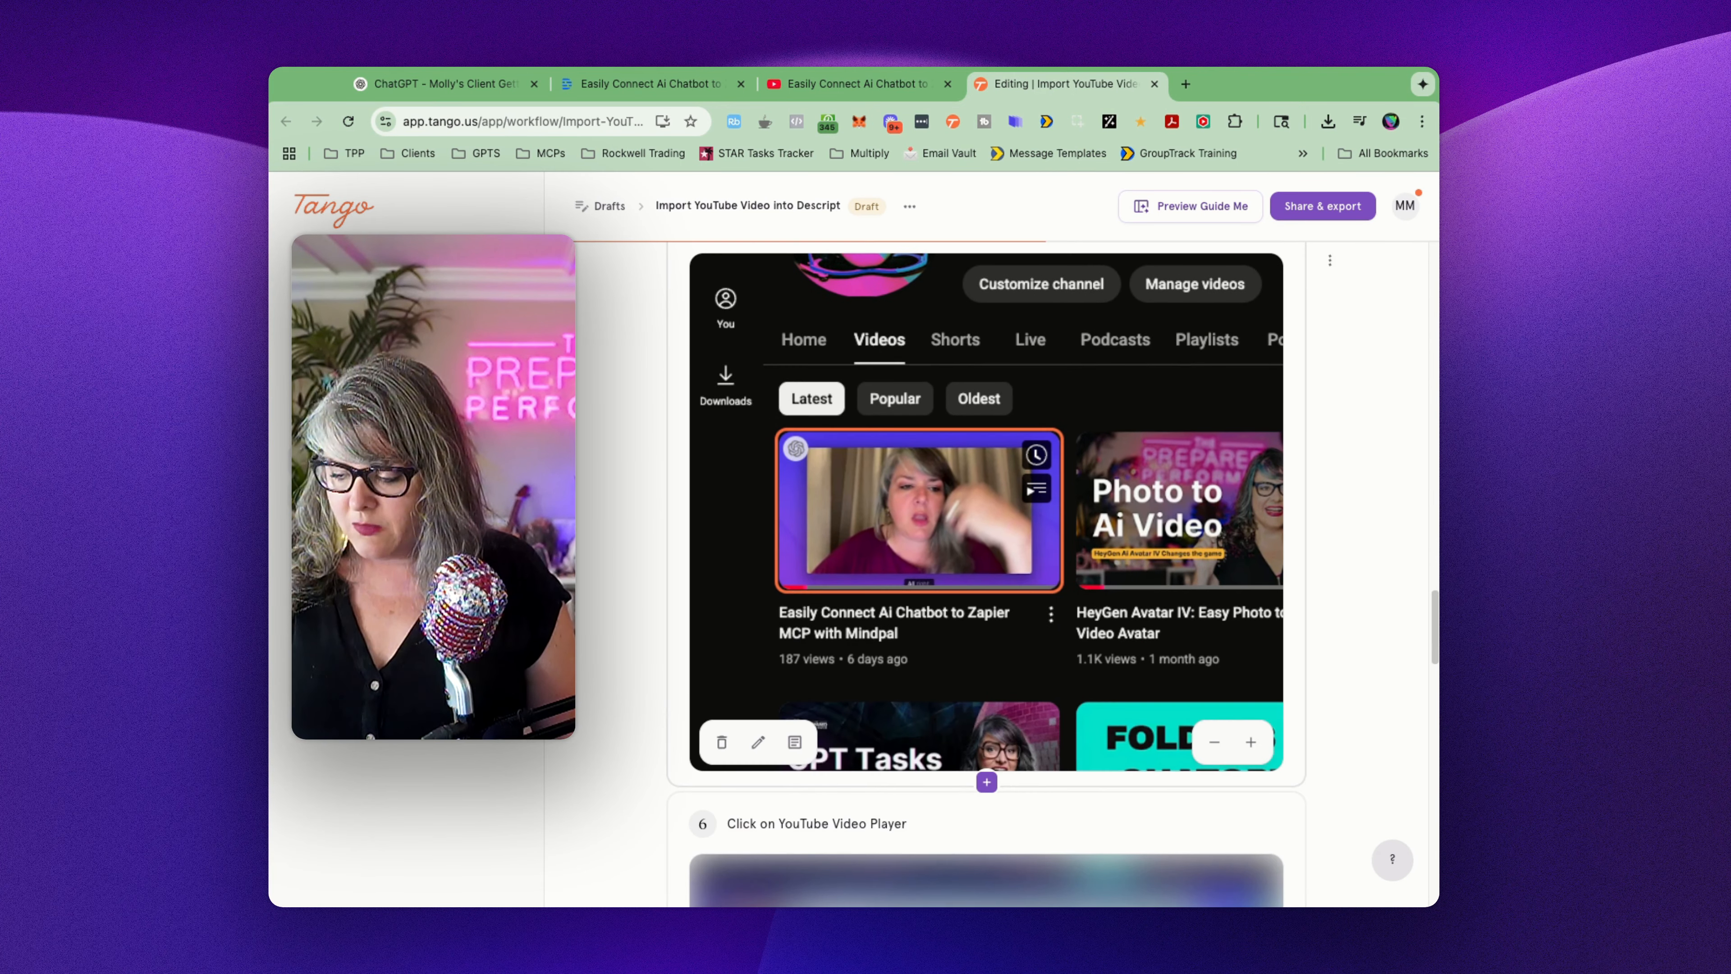
Step: Delete the "Click on 11:57..." step from the guide
scroll(833, 402, "up", 3)
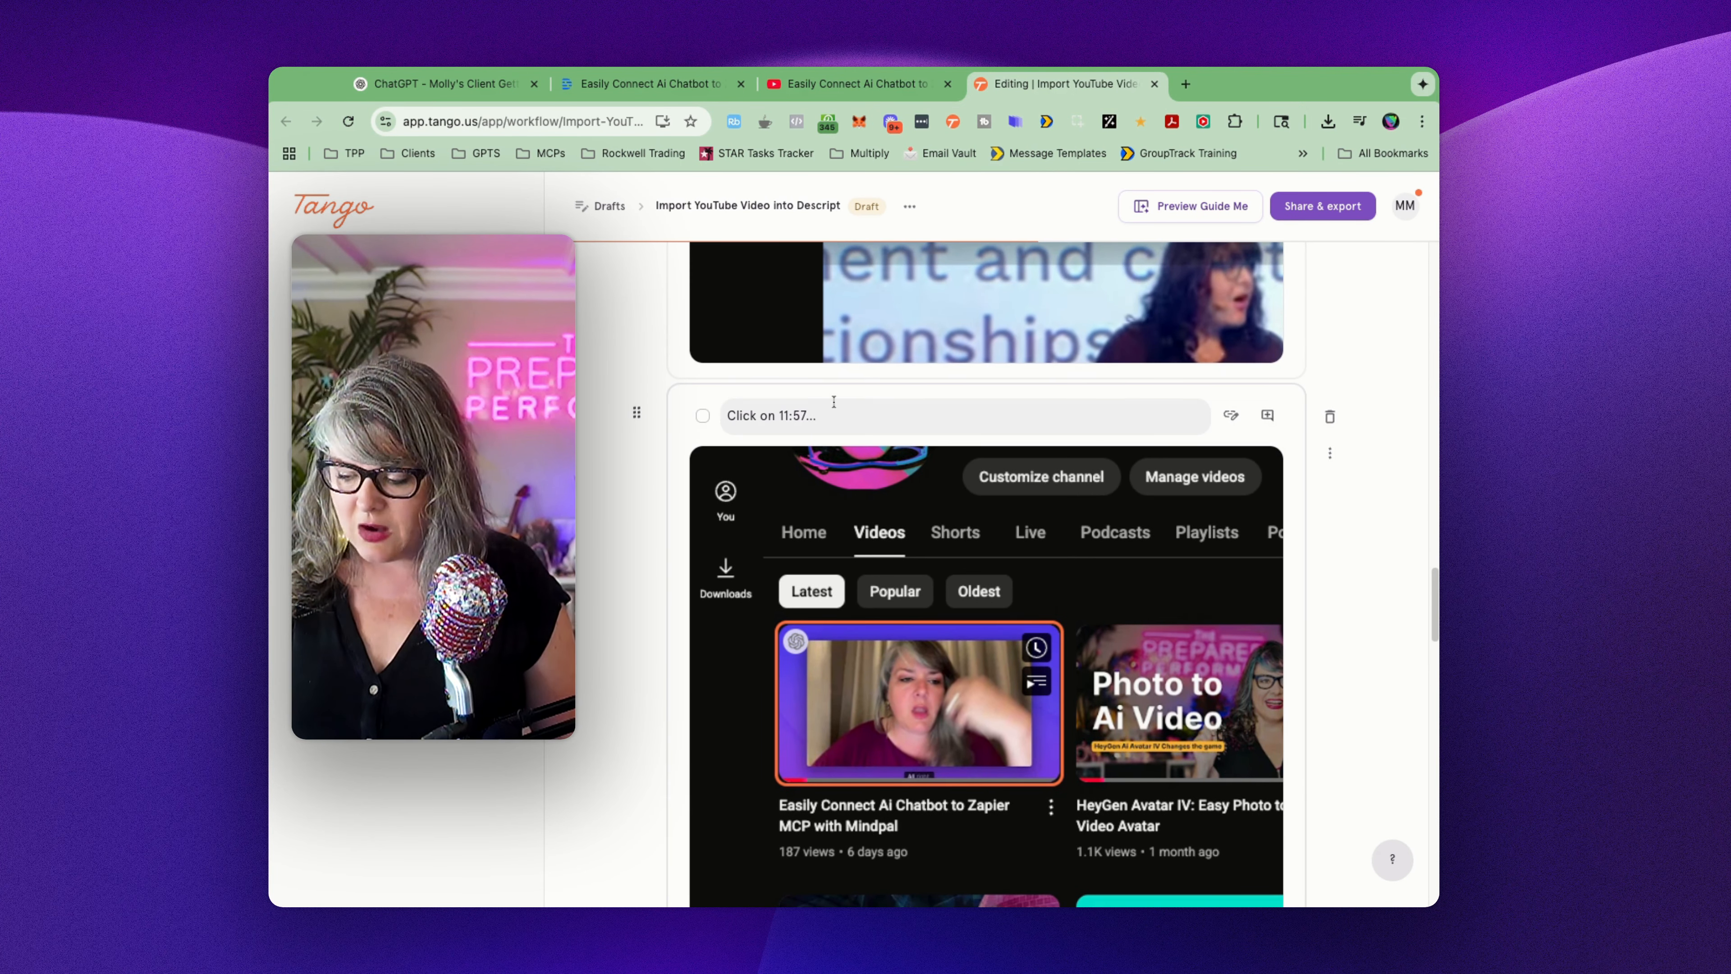
left_click(818, 414)
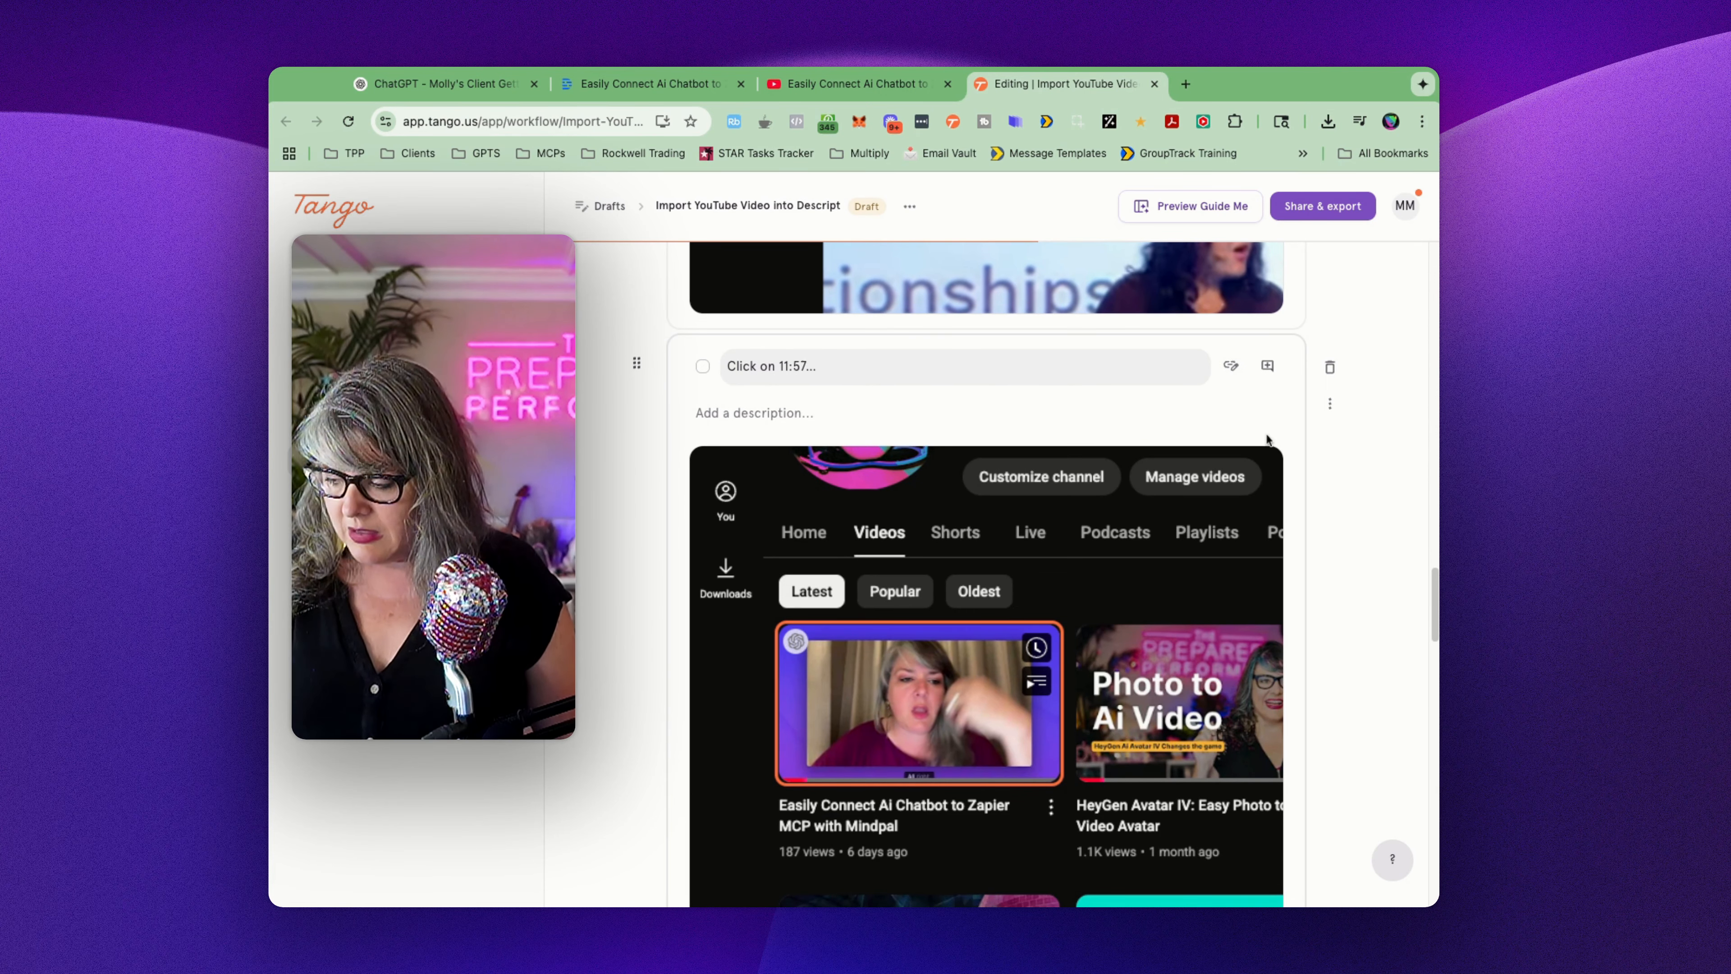
left_click(1330, 368)
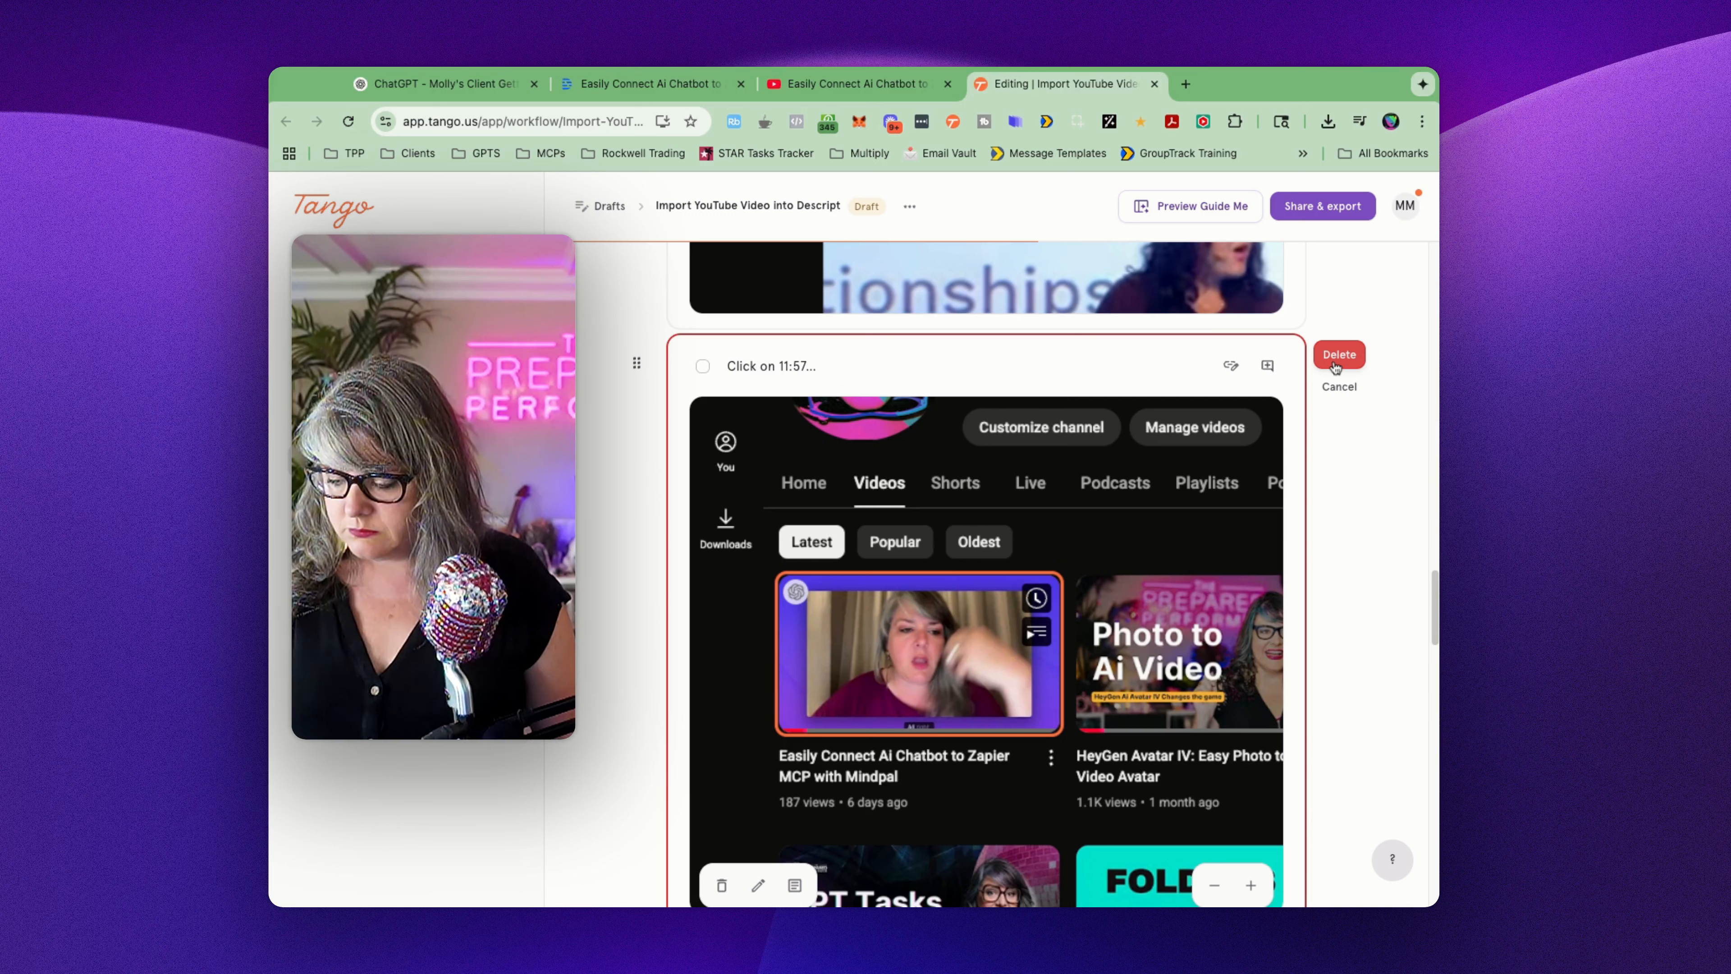
left_click(1338, 355)
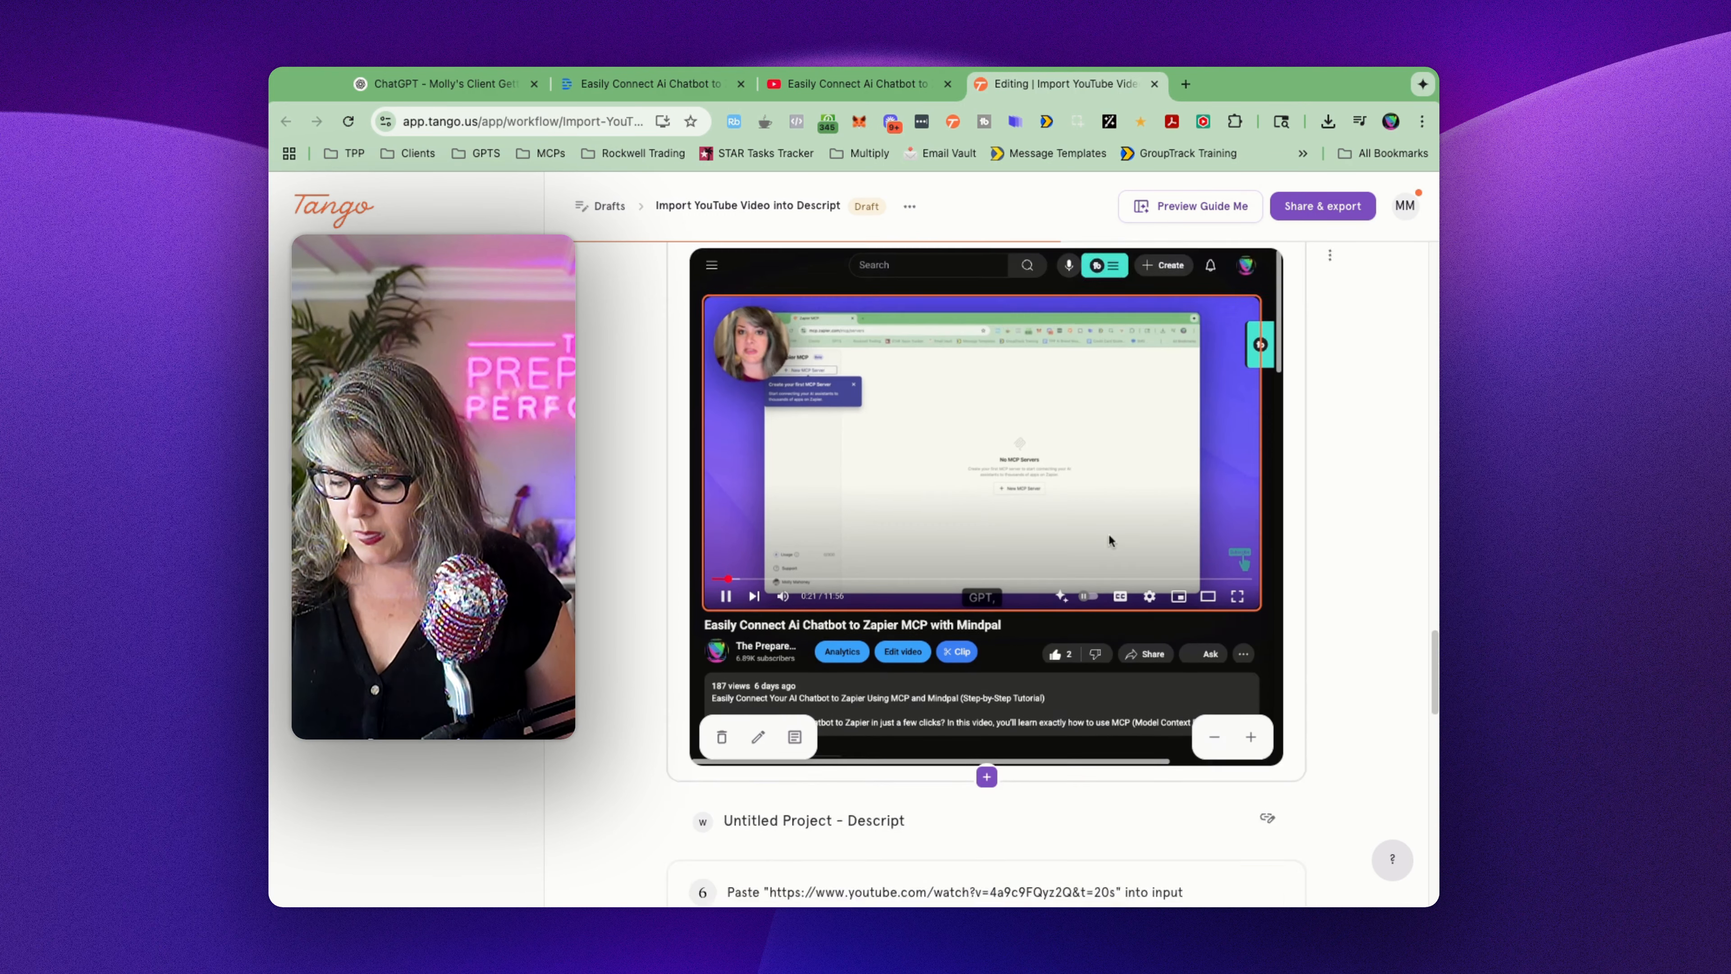
Step: Delete the "Click on YouTube Video Player" step from the guide
scroll(985, 575, "down", 2)
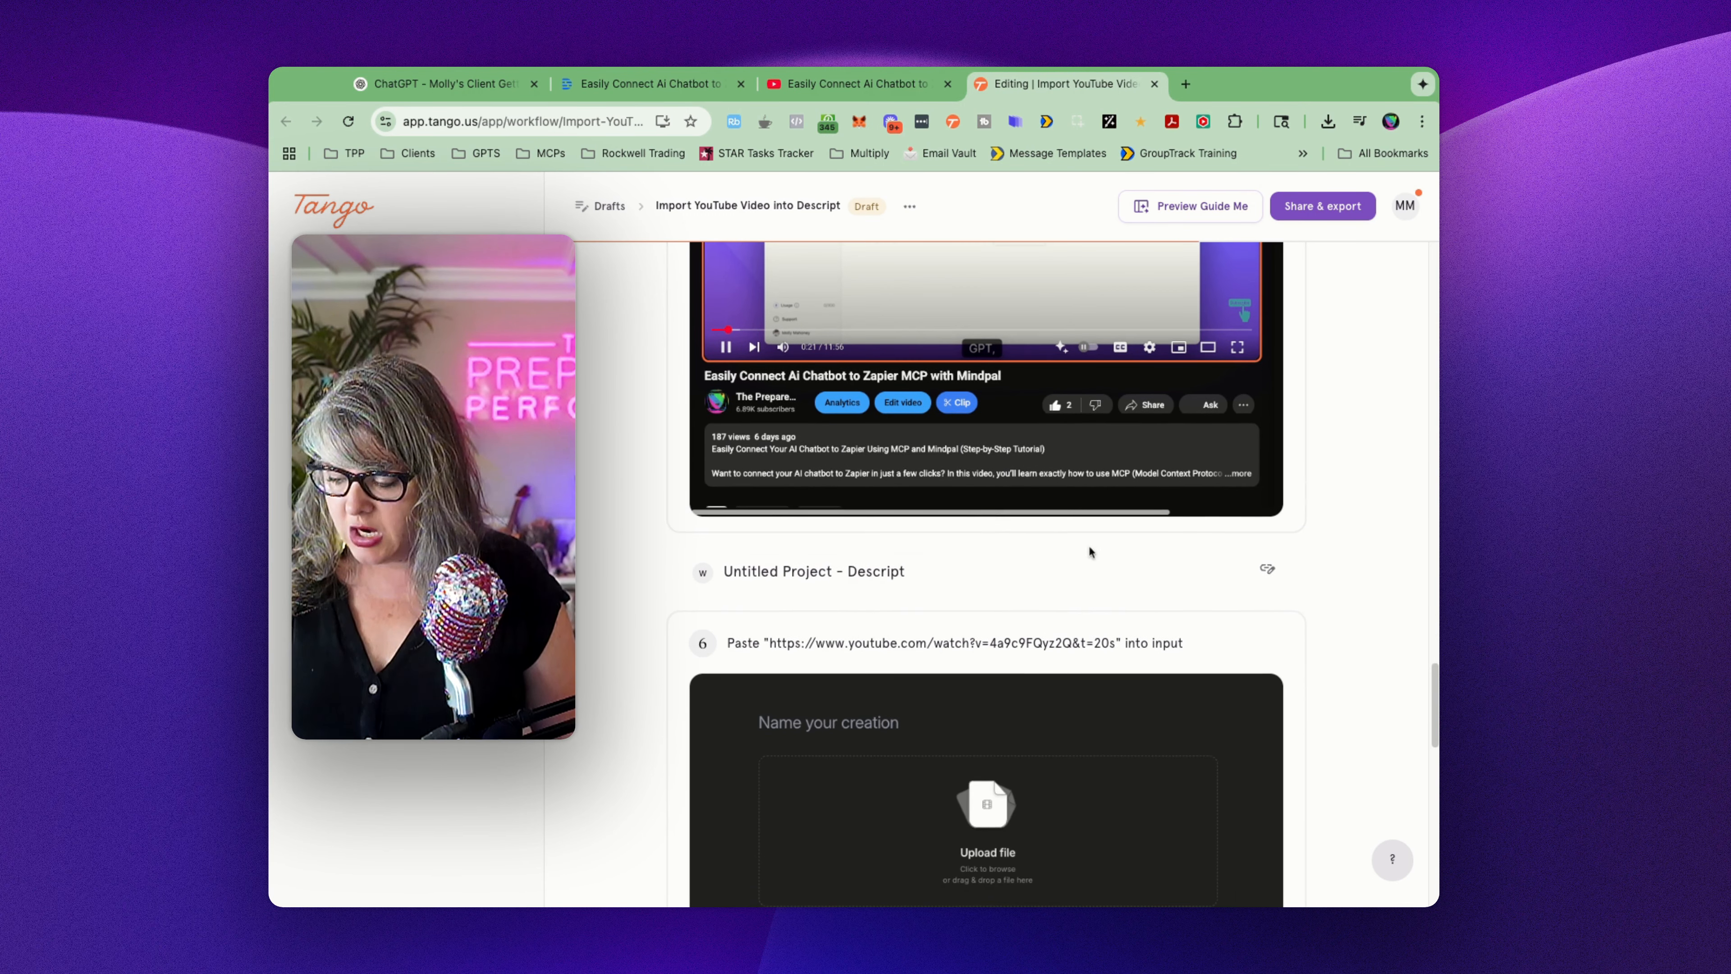
scroll(945, 600, "up", 4)
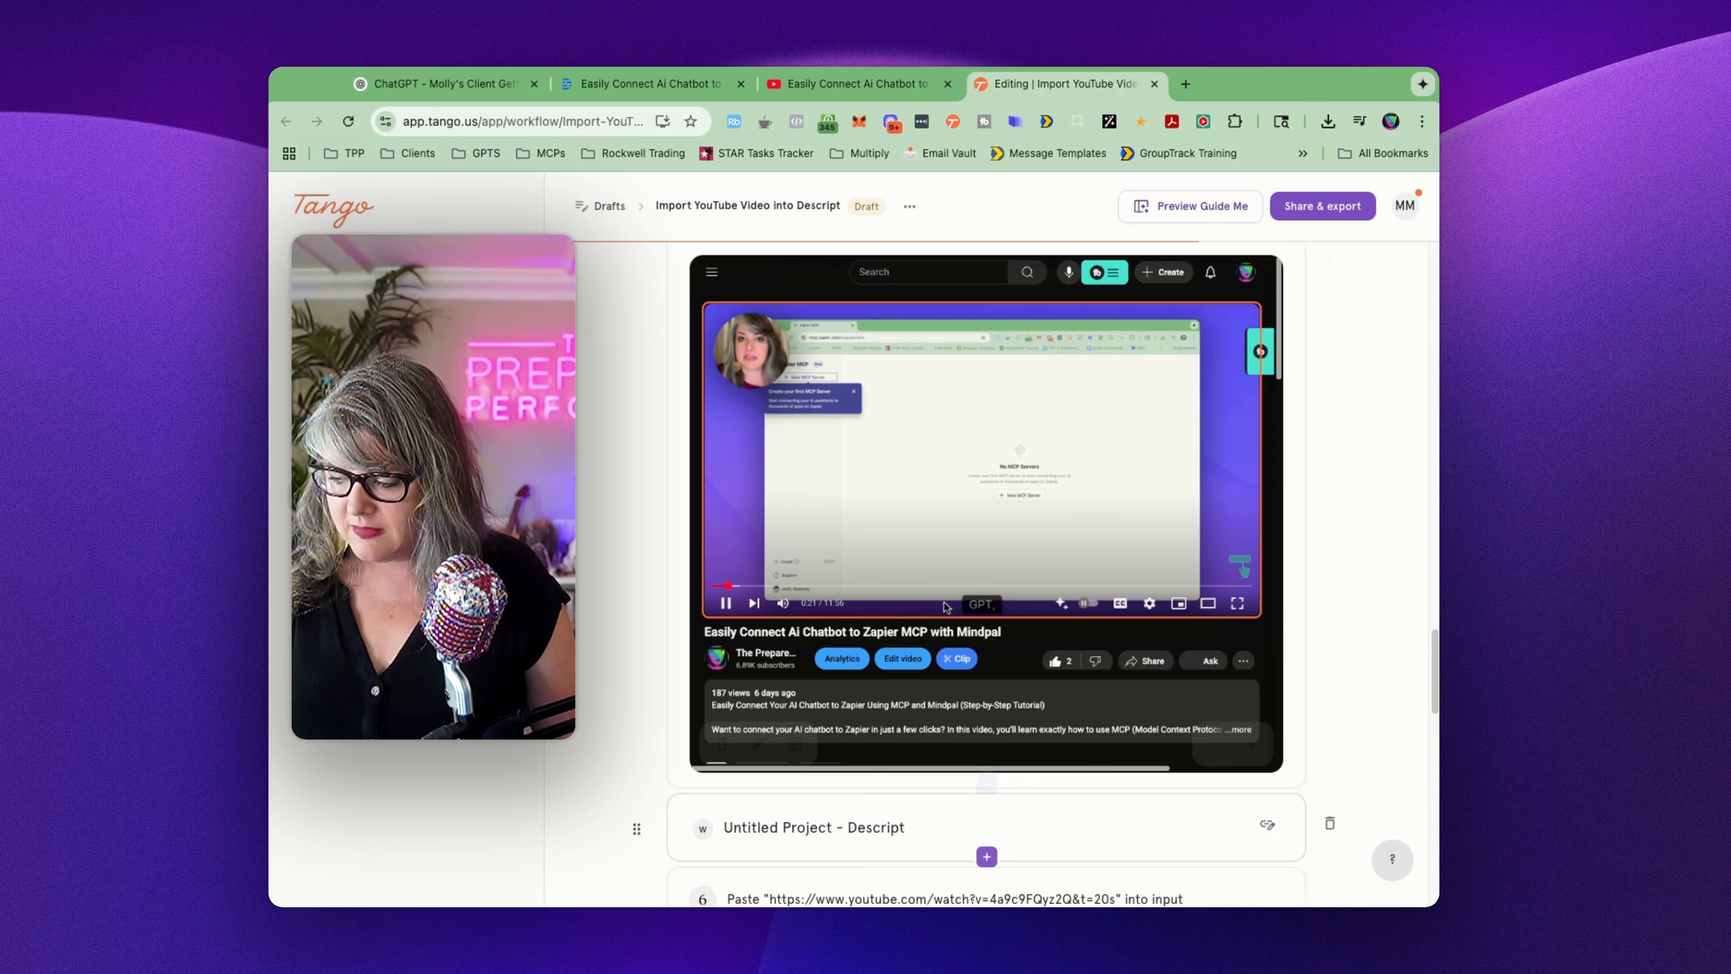
scroll(945, 607, "up", 2)
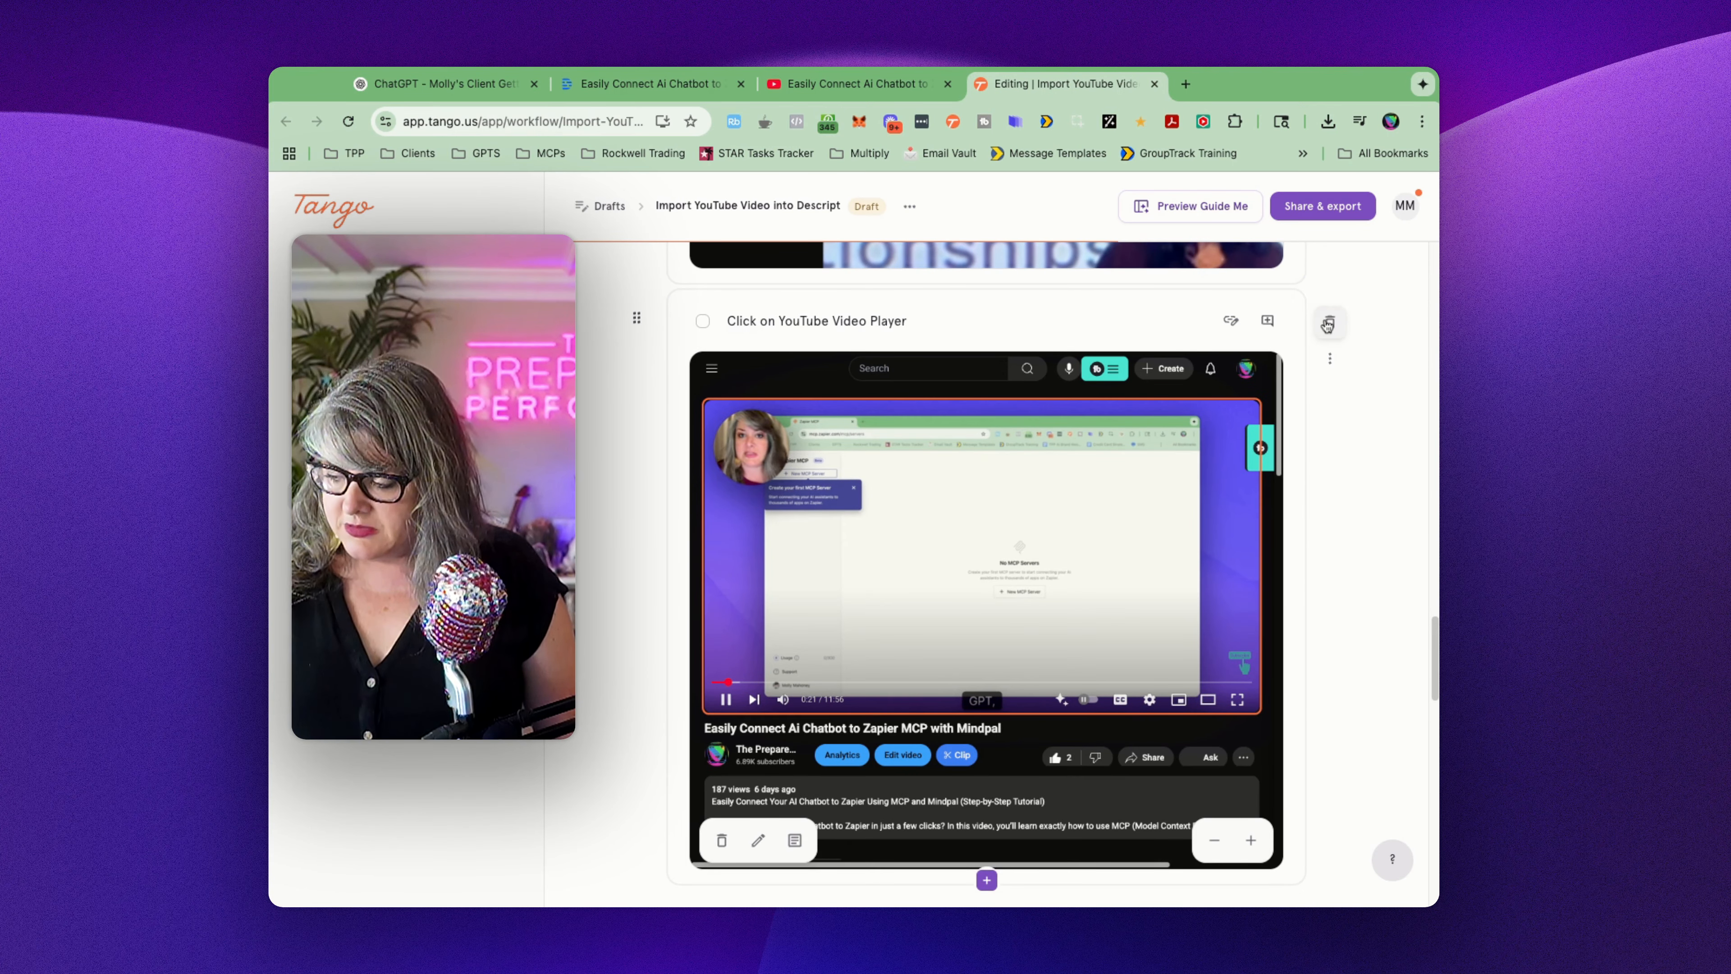
left_click(1328, 325)
left_click(1338, 310)
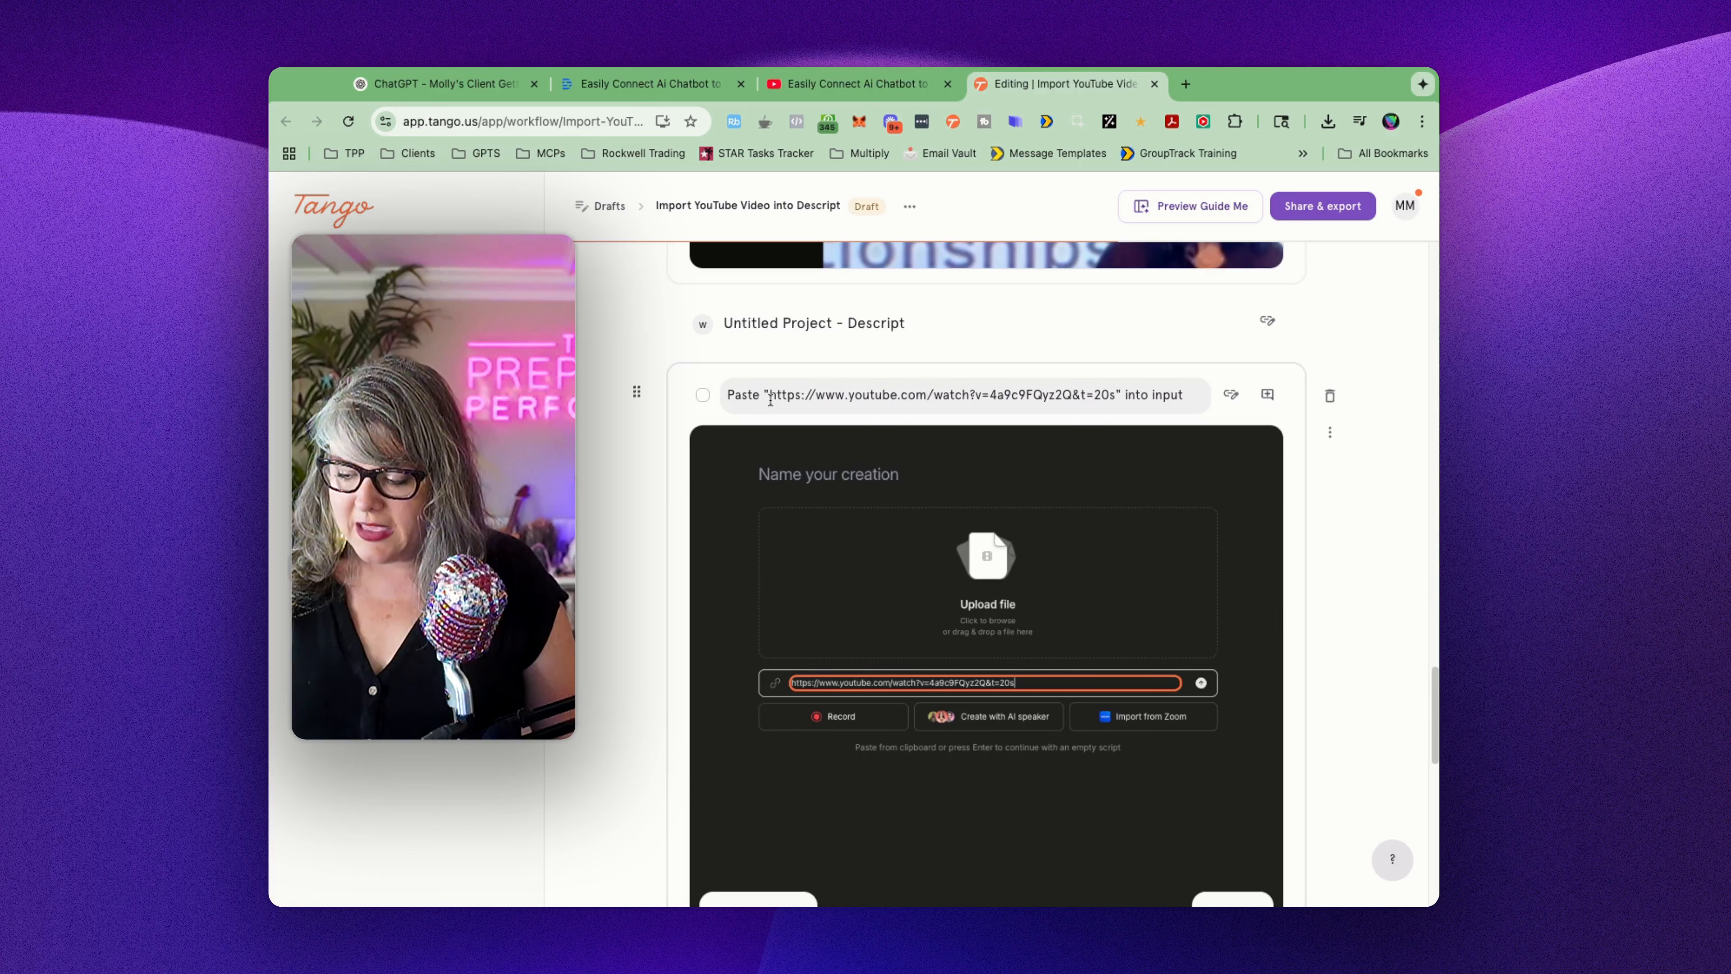
Step: Replace the specific video URL in the paste step's title with "YOUR YOUTUBE LINK" and check the guide's final step
mouse_move(770, 400)
left_mouse_down()
mouse_move(1171, 398)
mouse_move(1126, 398)
left_mouse_up()
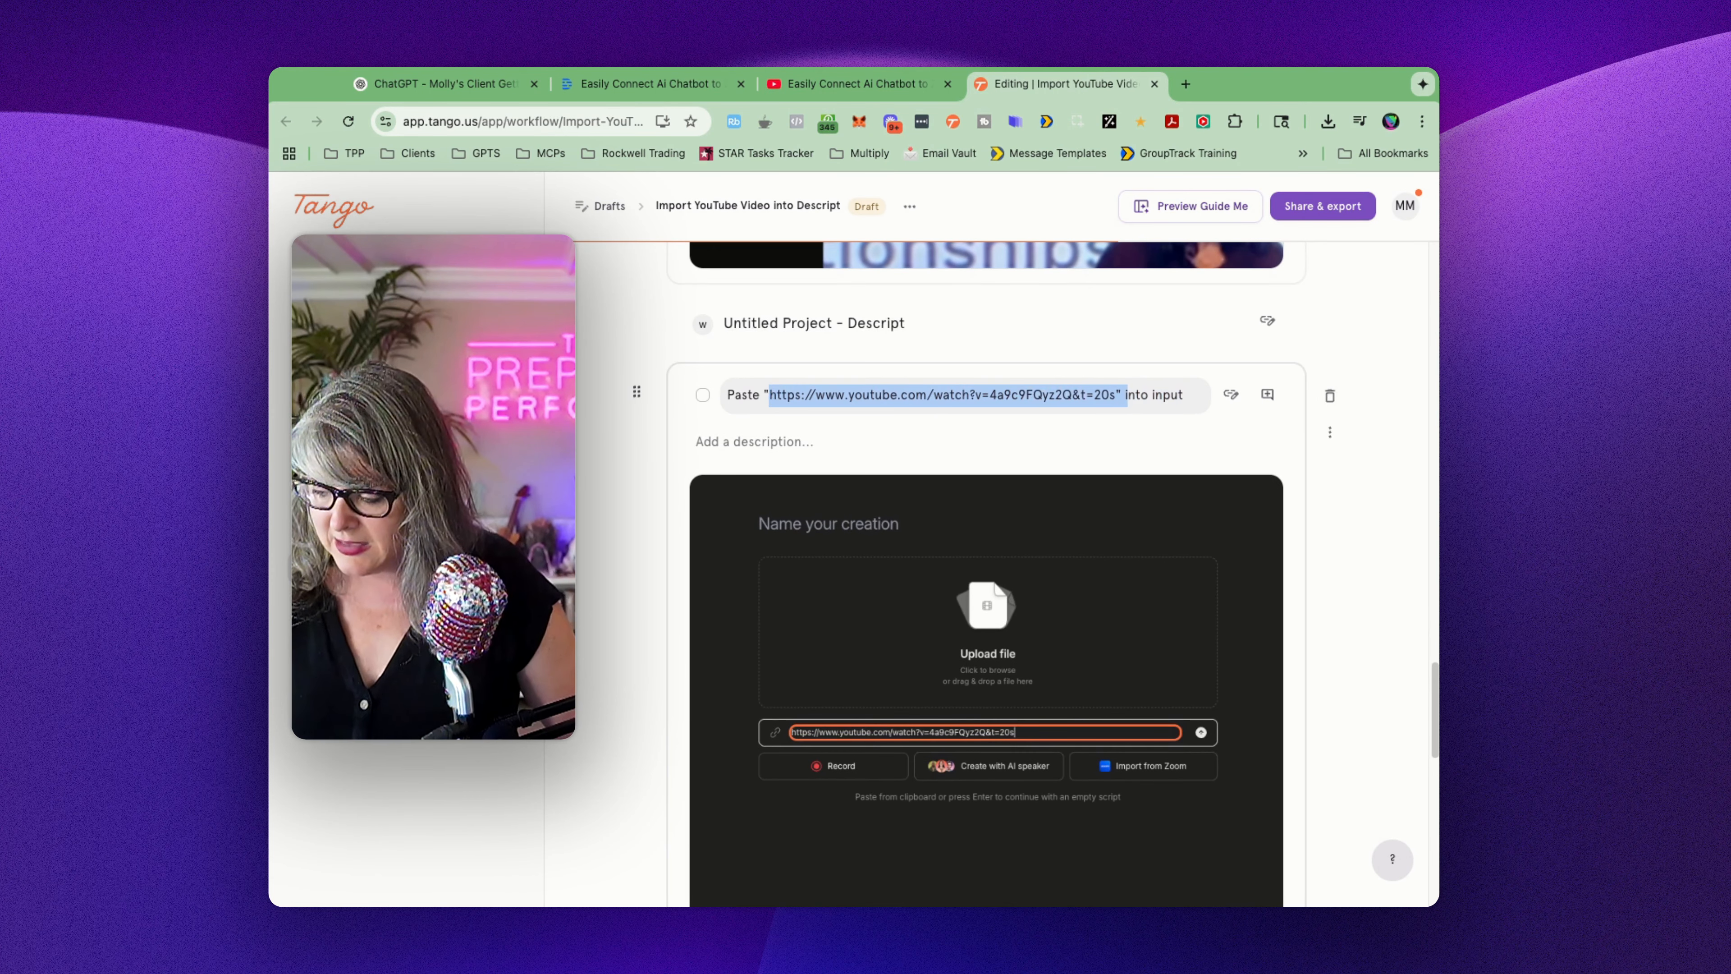
type("YOUR Y")
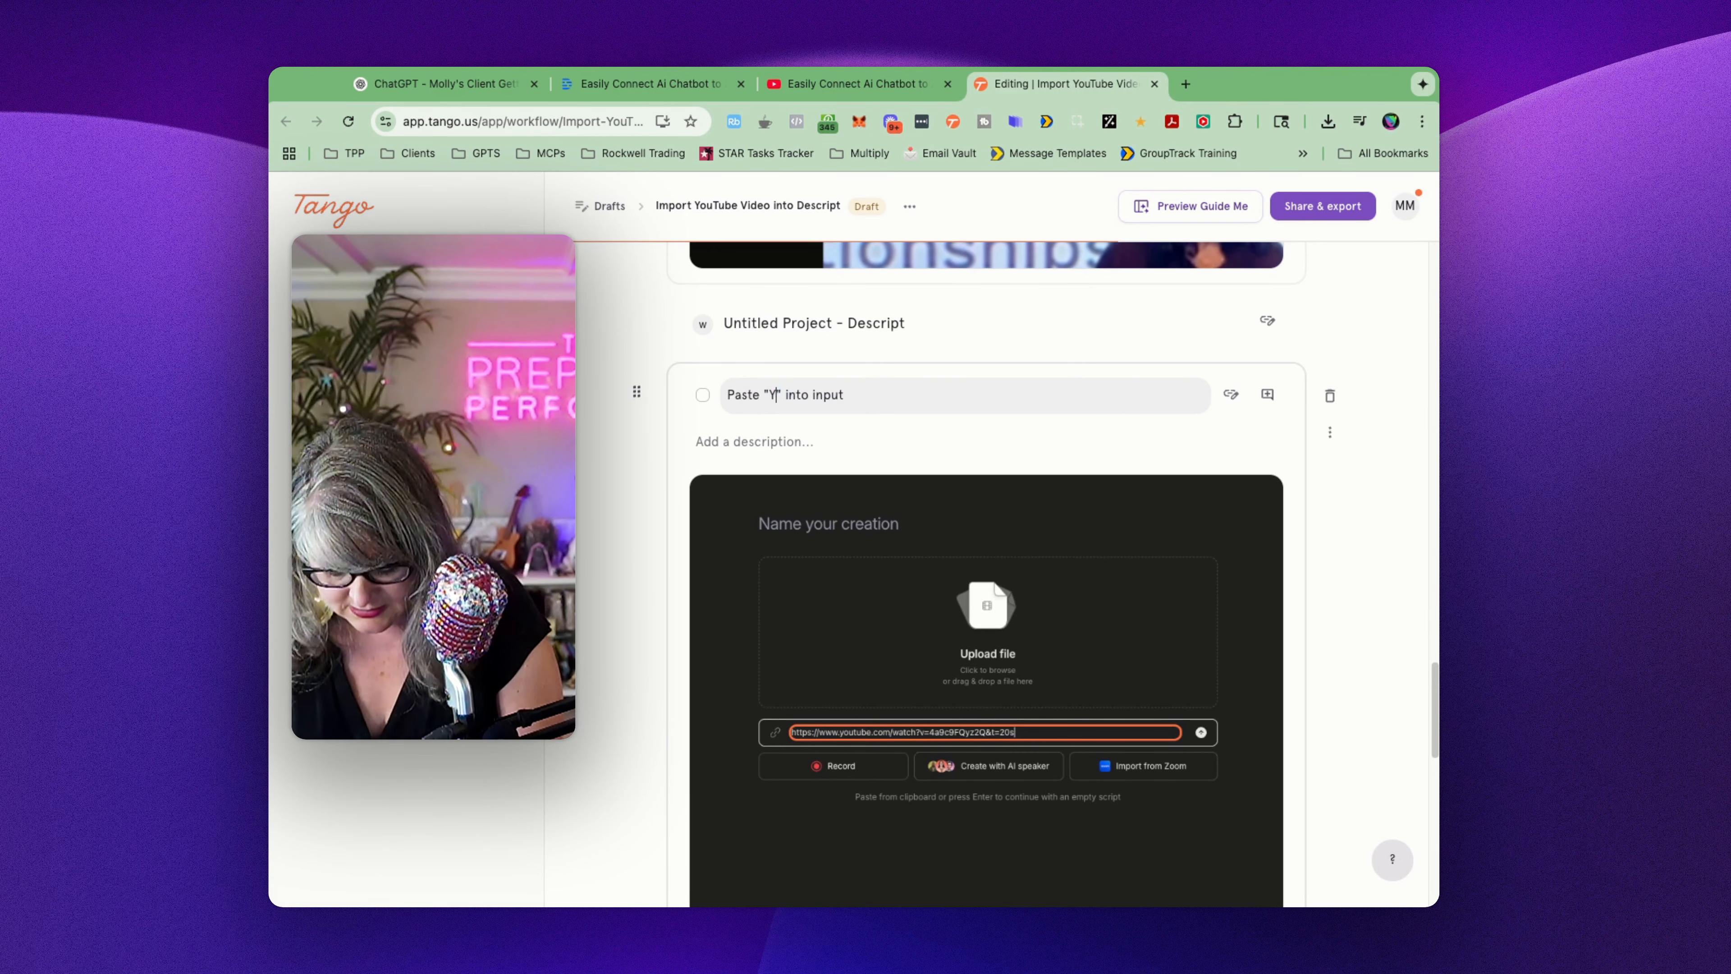
type("OUTUBE ")
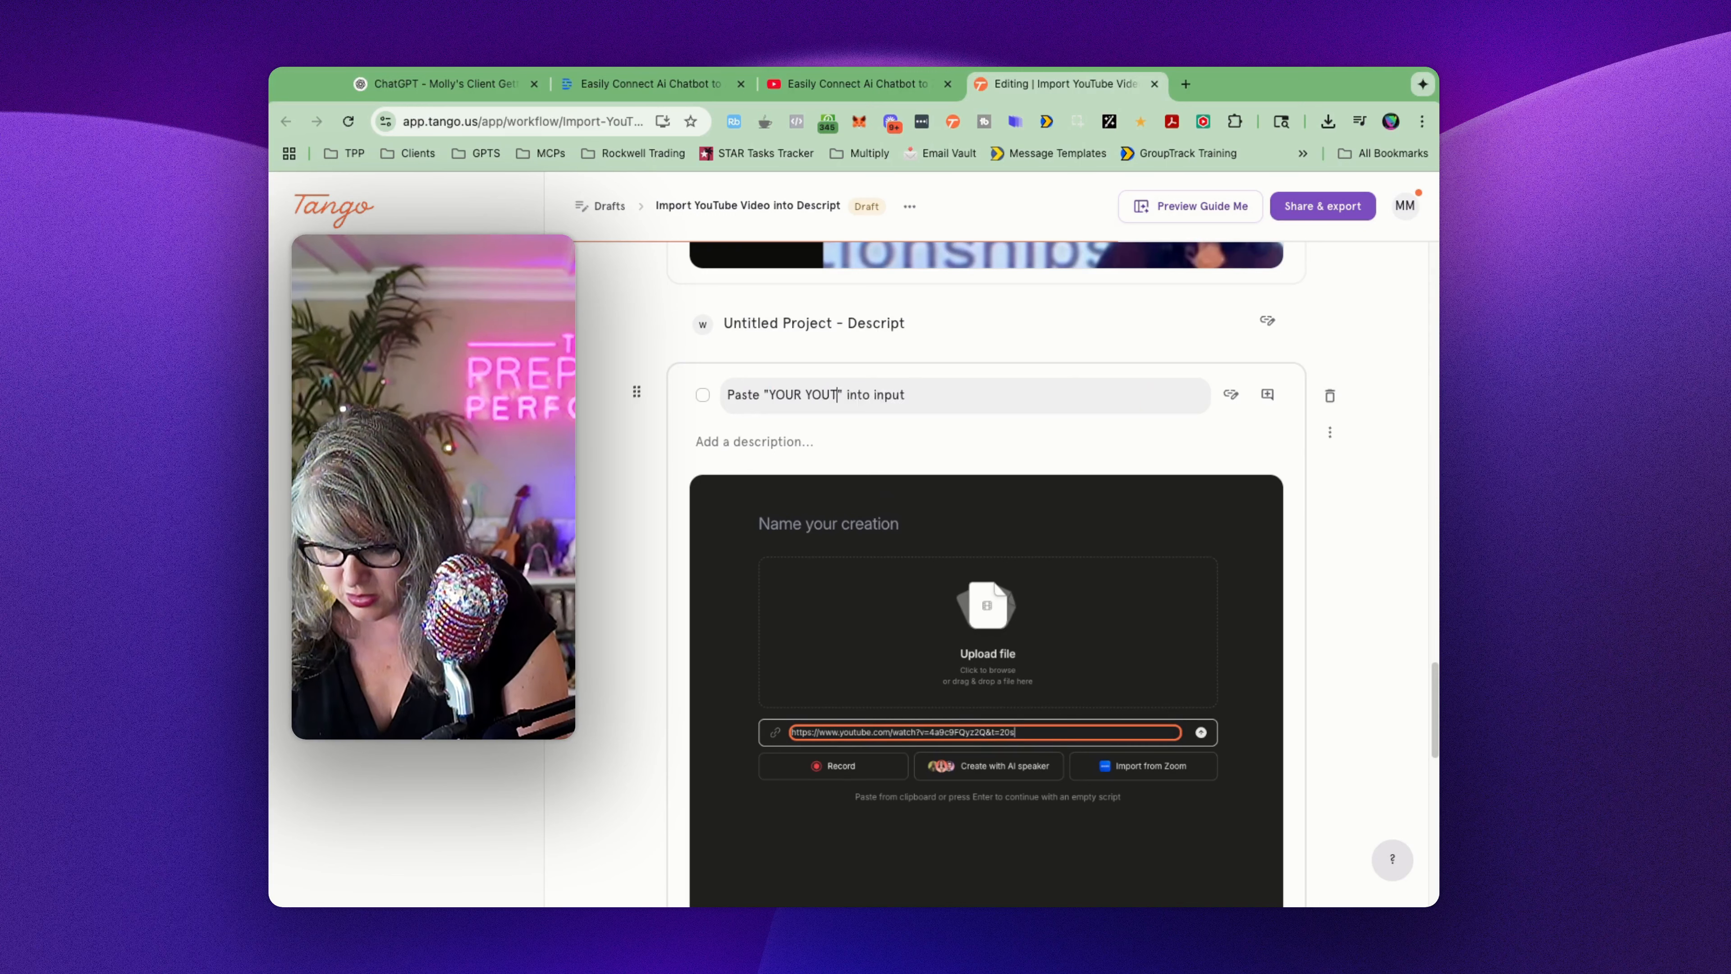
type("LINK")
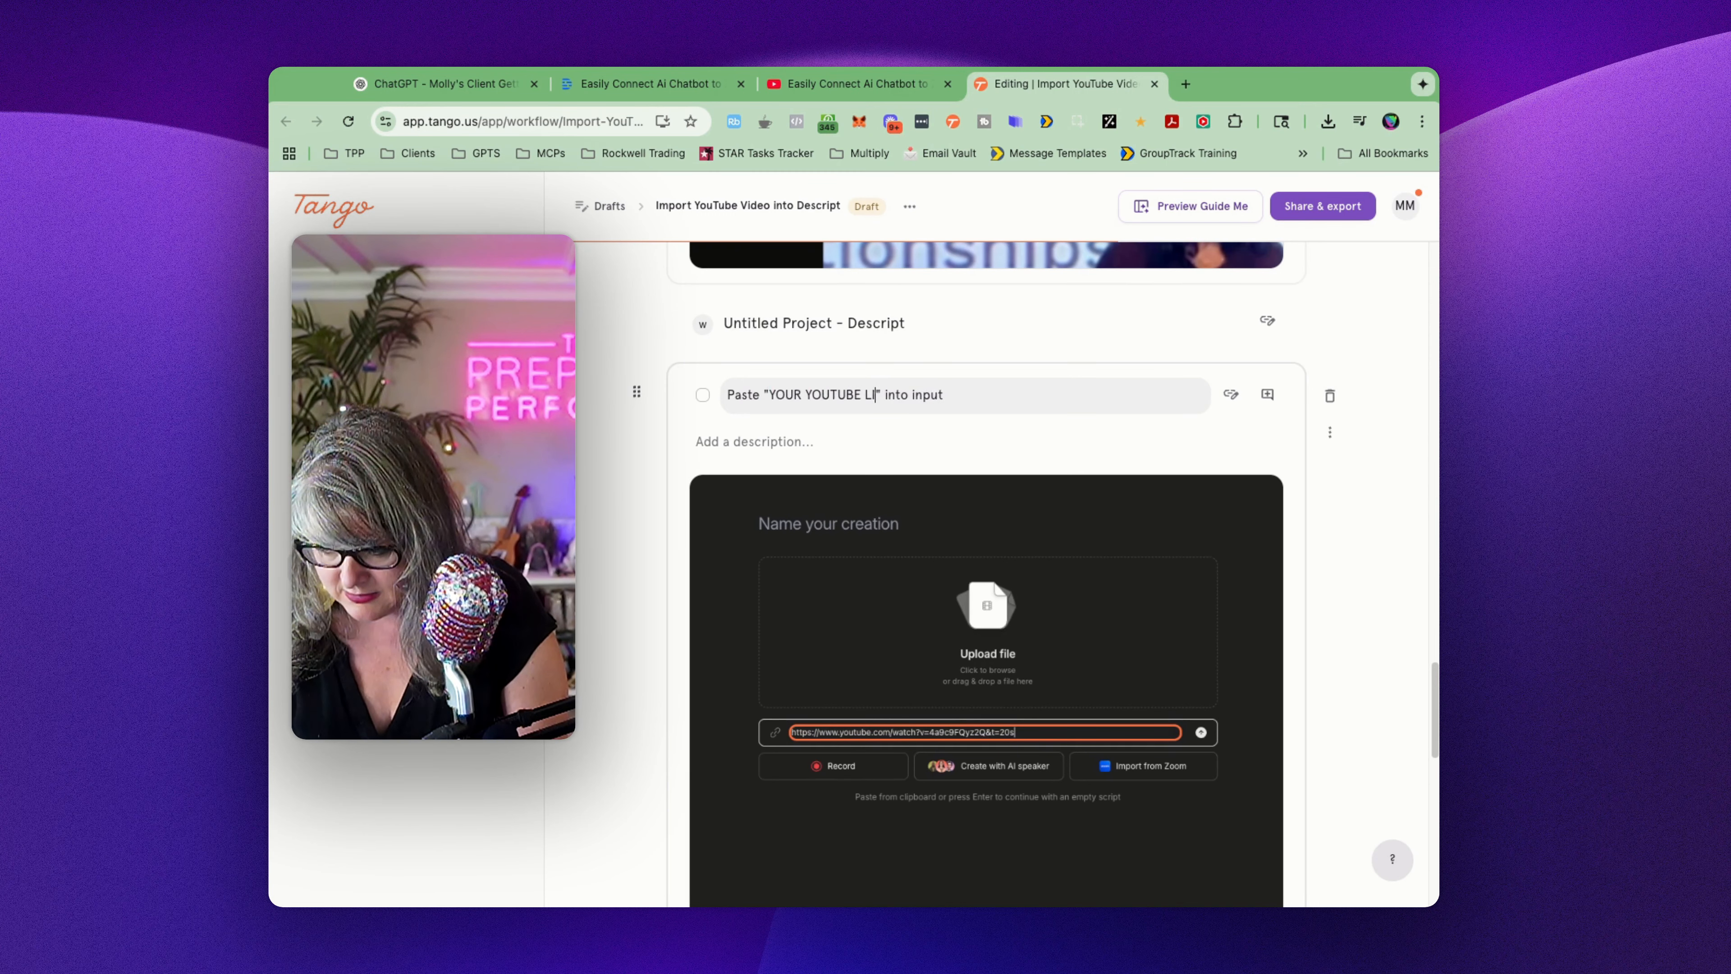
scroll(1159, 532, "down", 5)
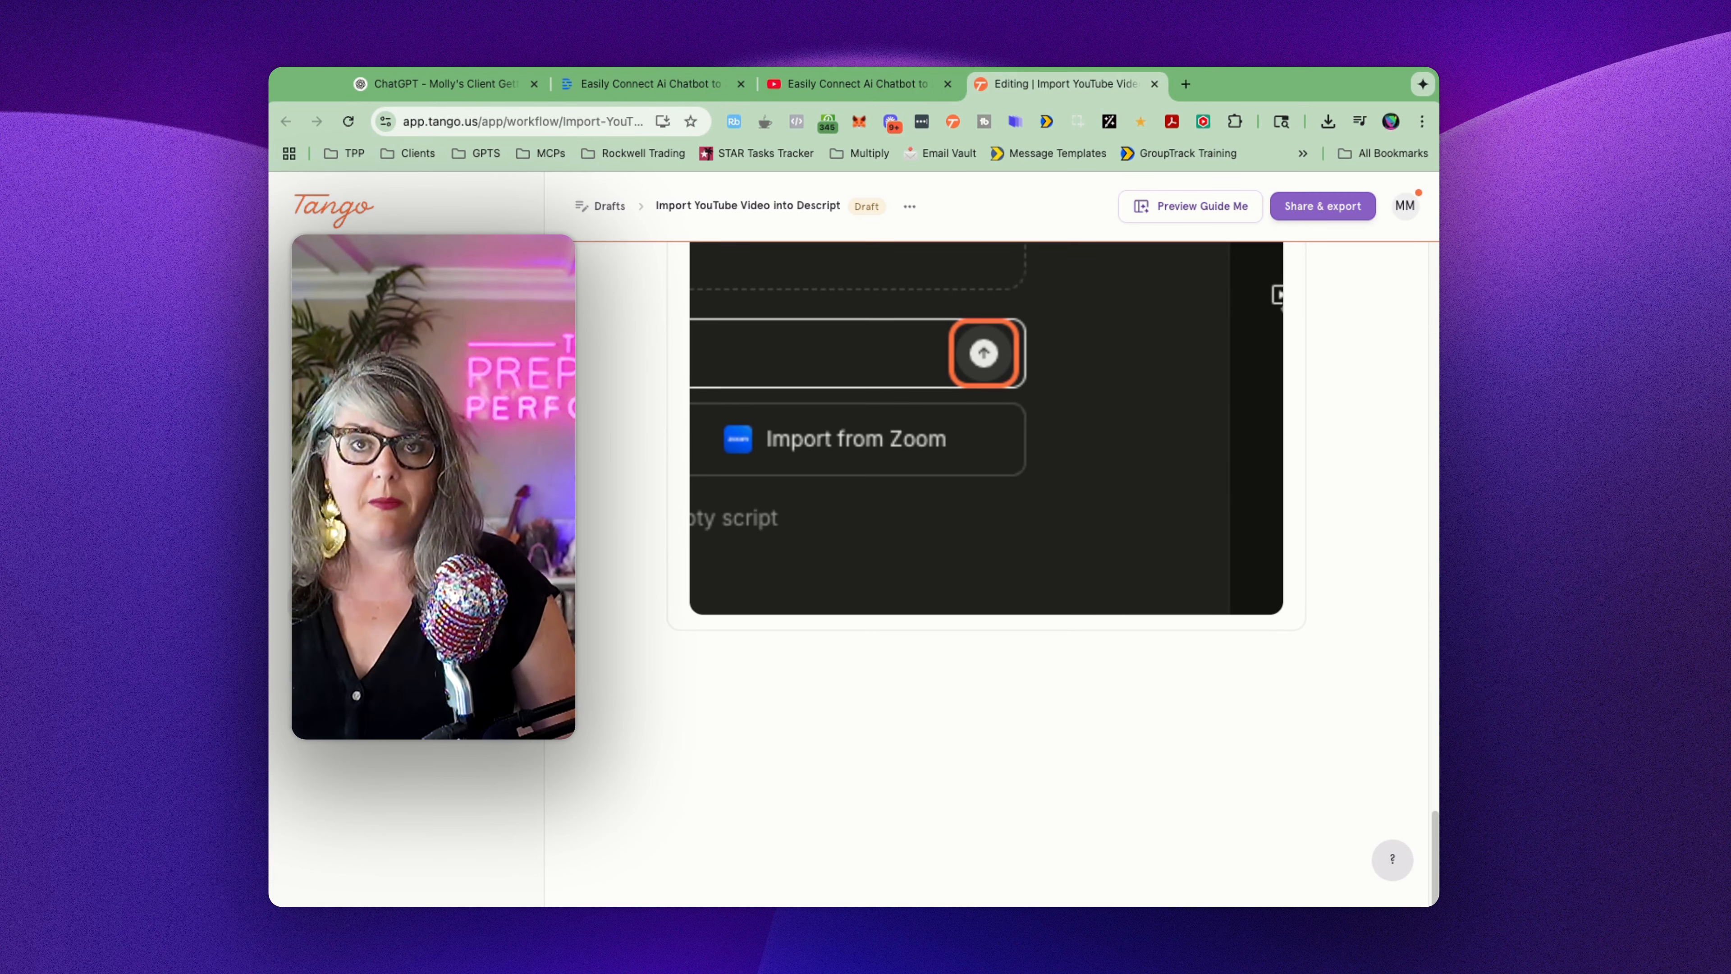
Step: Review the captured steps in the Tango guide from the last one back towards the beginning
scroll(897, 572, "up", 15)
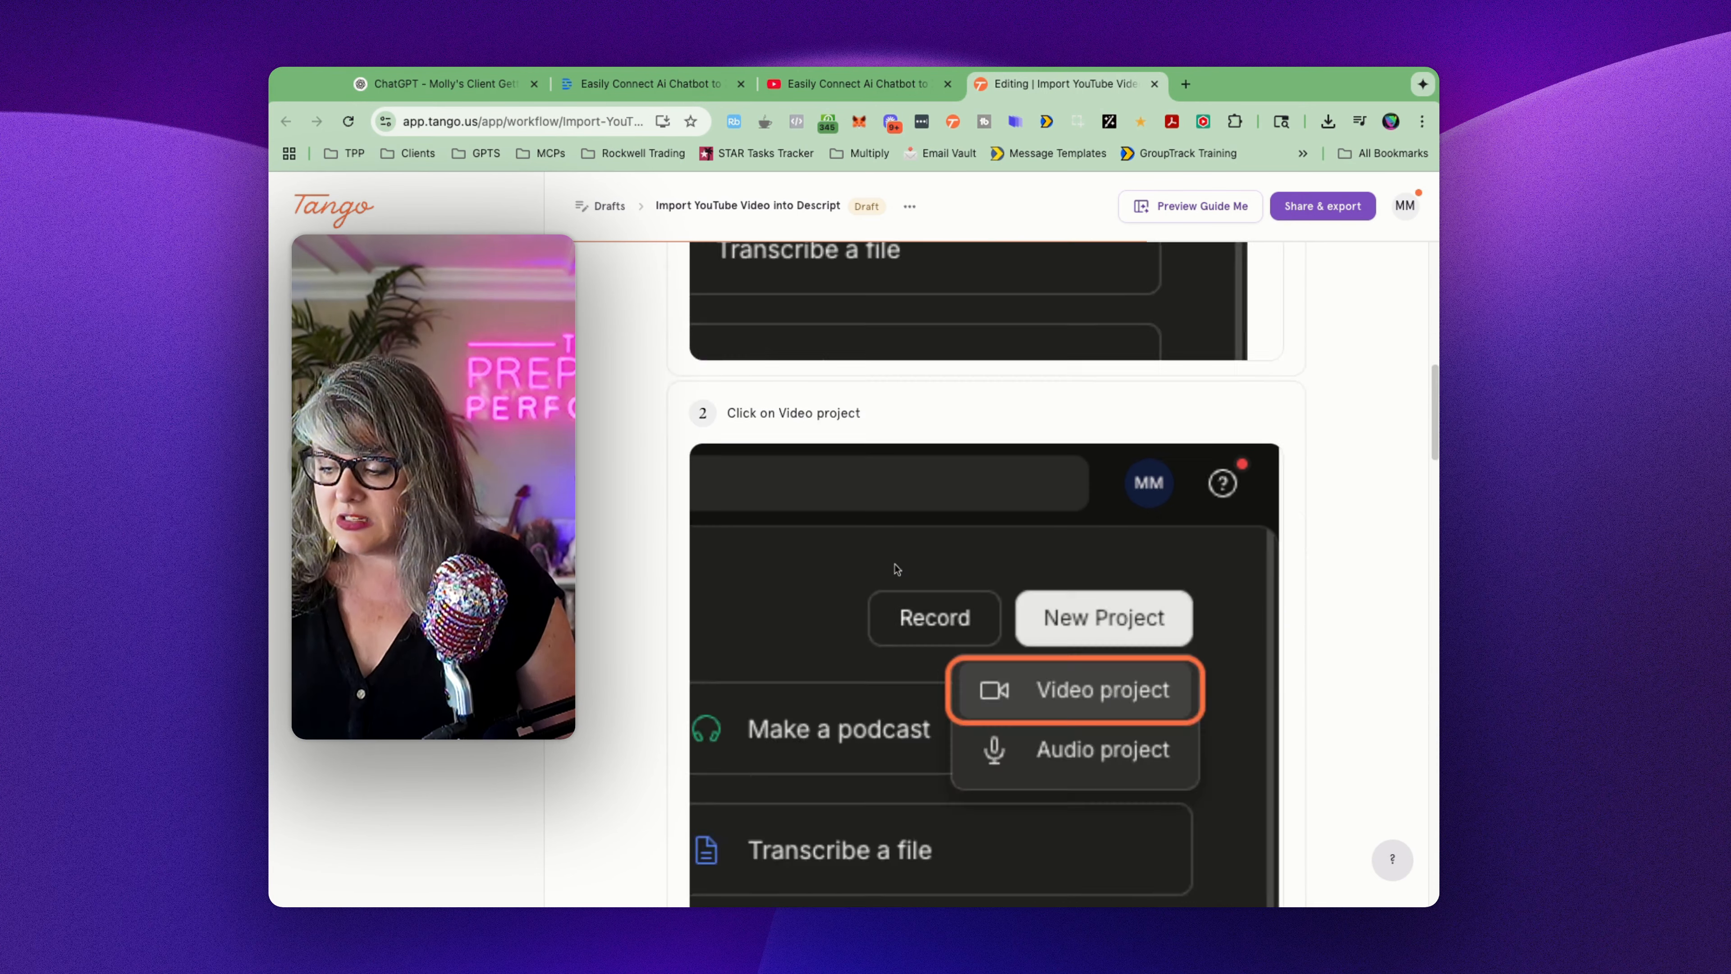
scroll(896, 569, "up", 1)
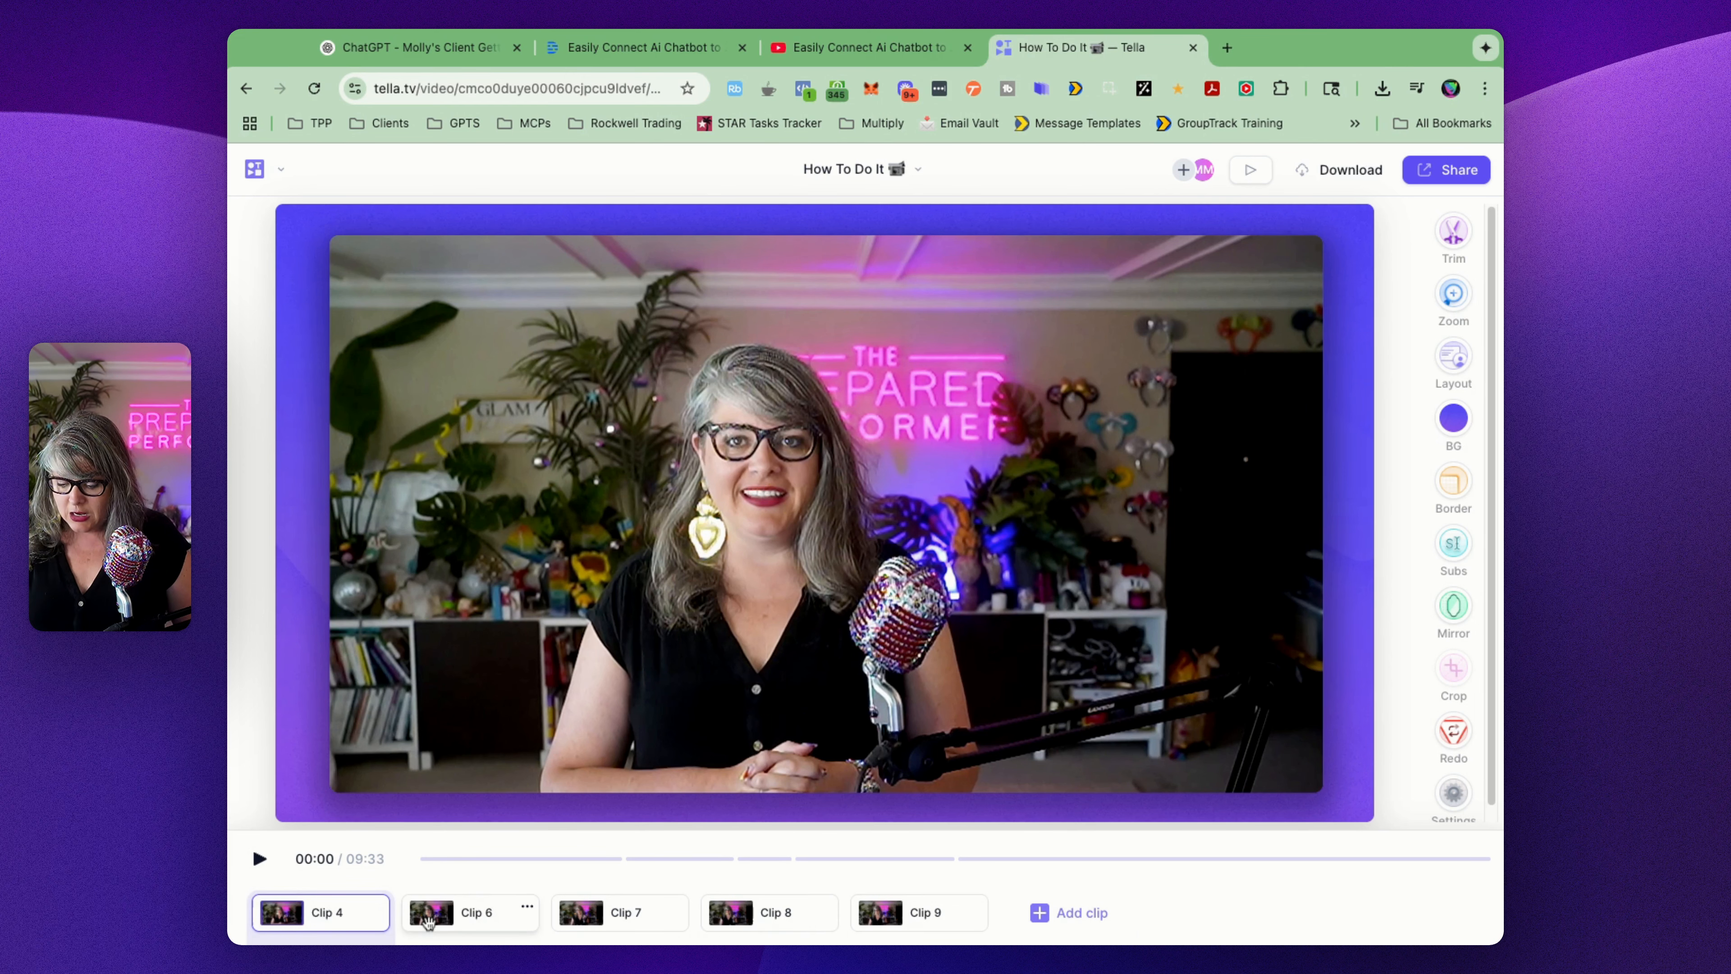
Step: In the Tella video "How To Do It", give clip 6 a manually added full-frame camera-only layout
left_click(429, 920)
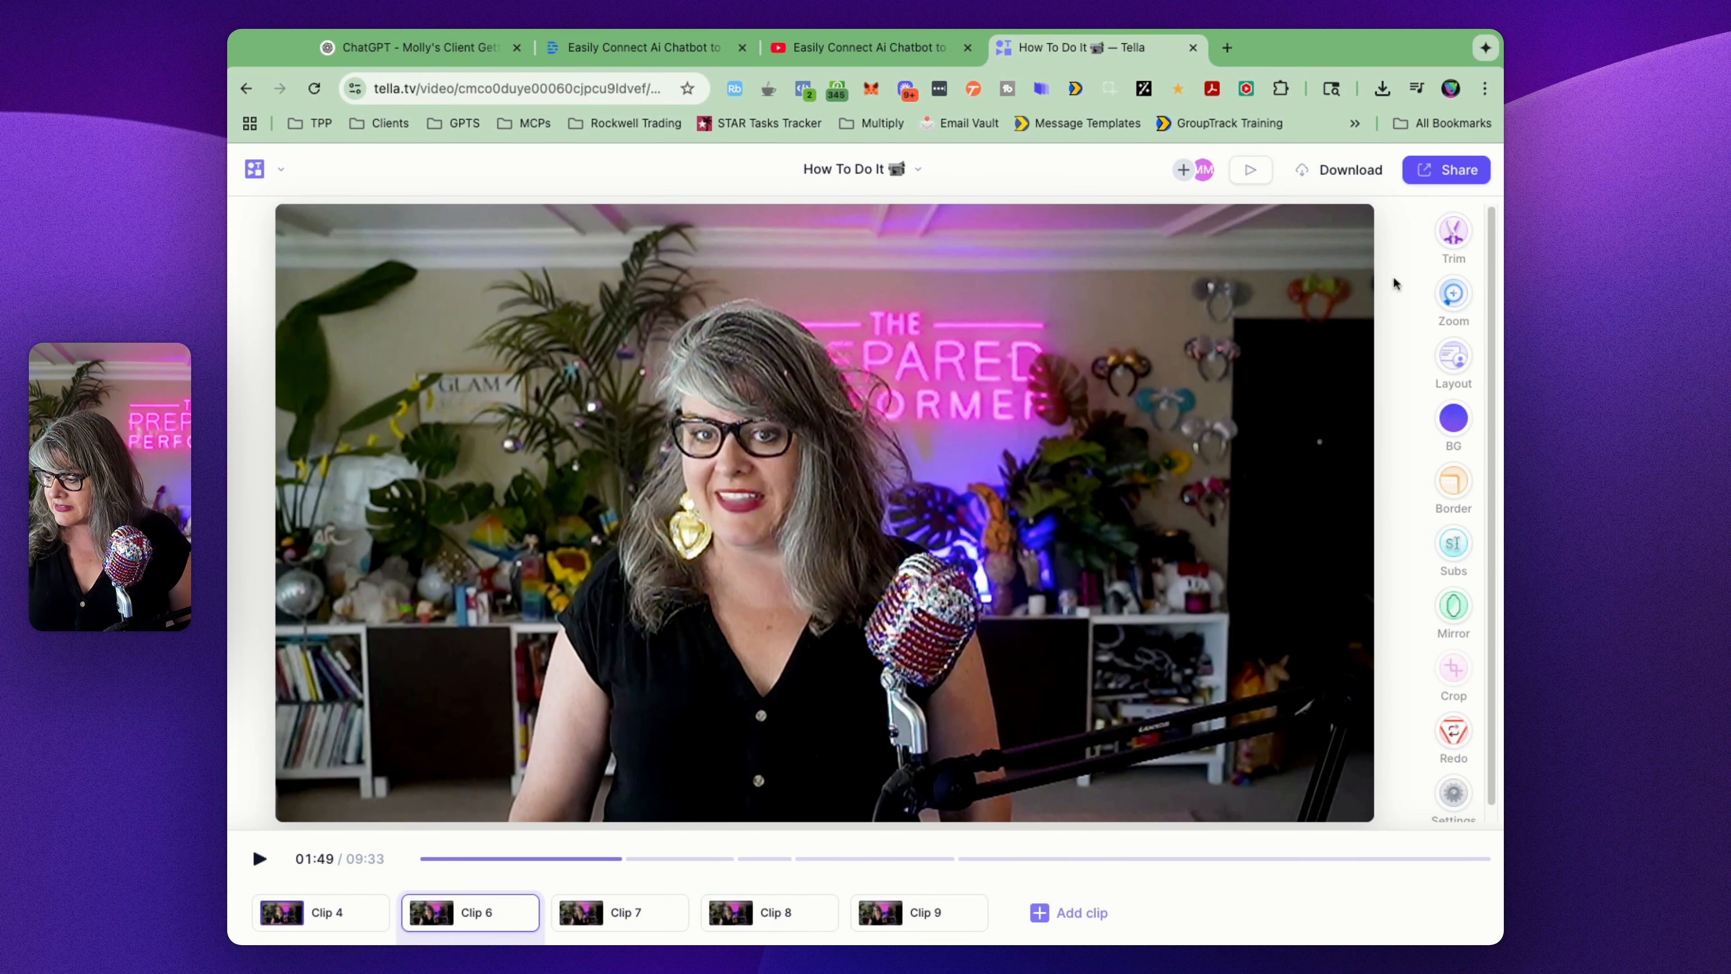
left_click(1454, 358)
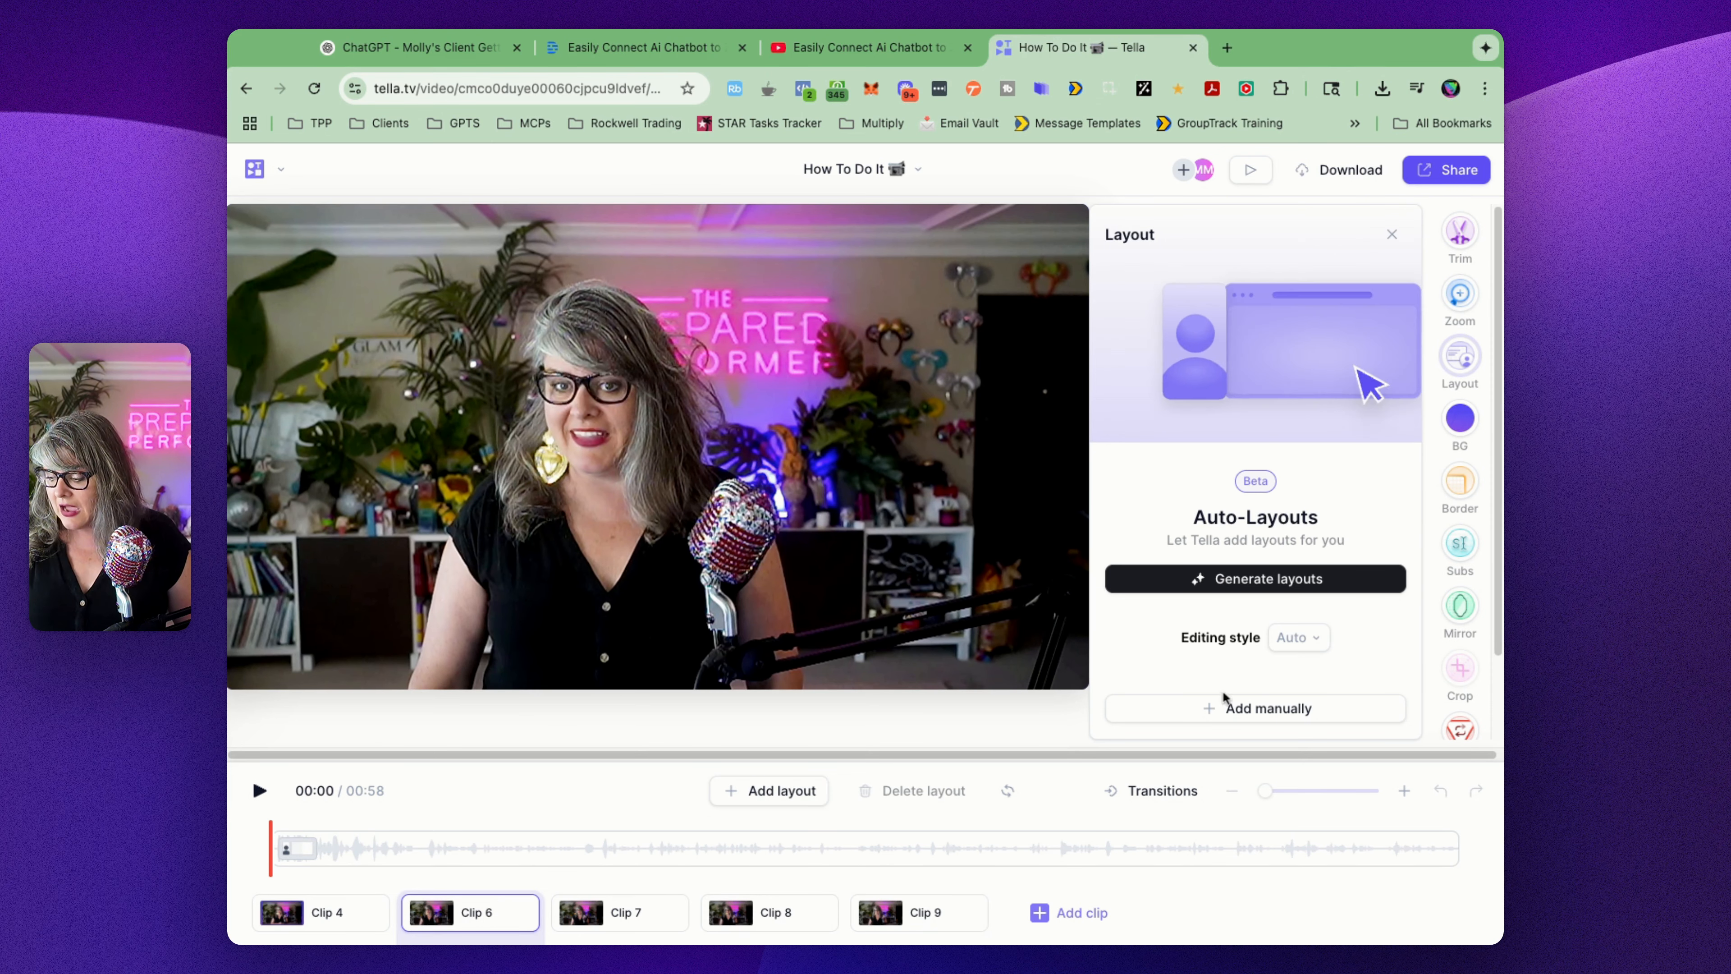
left_click(1272, 710)
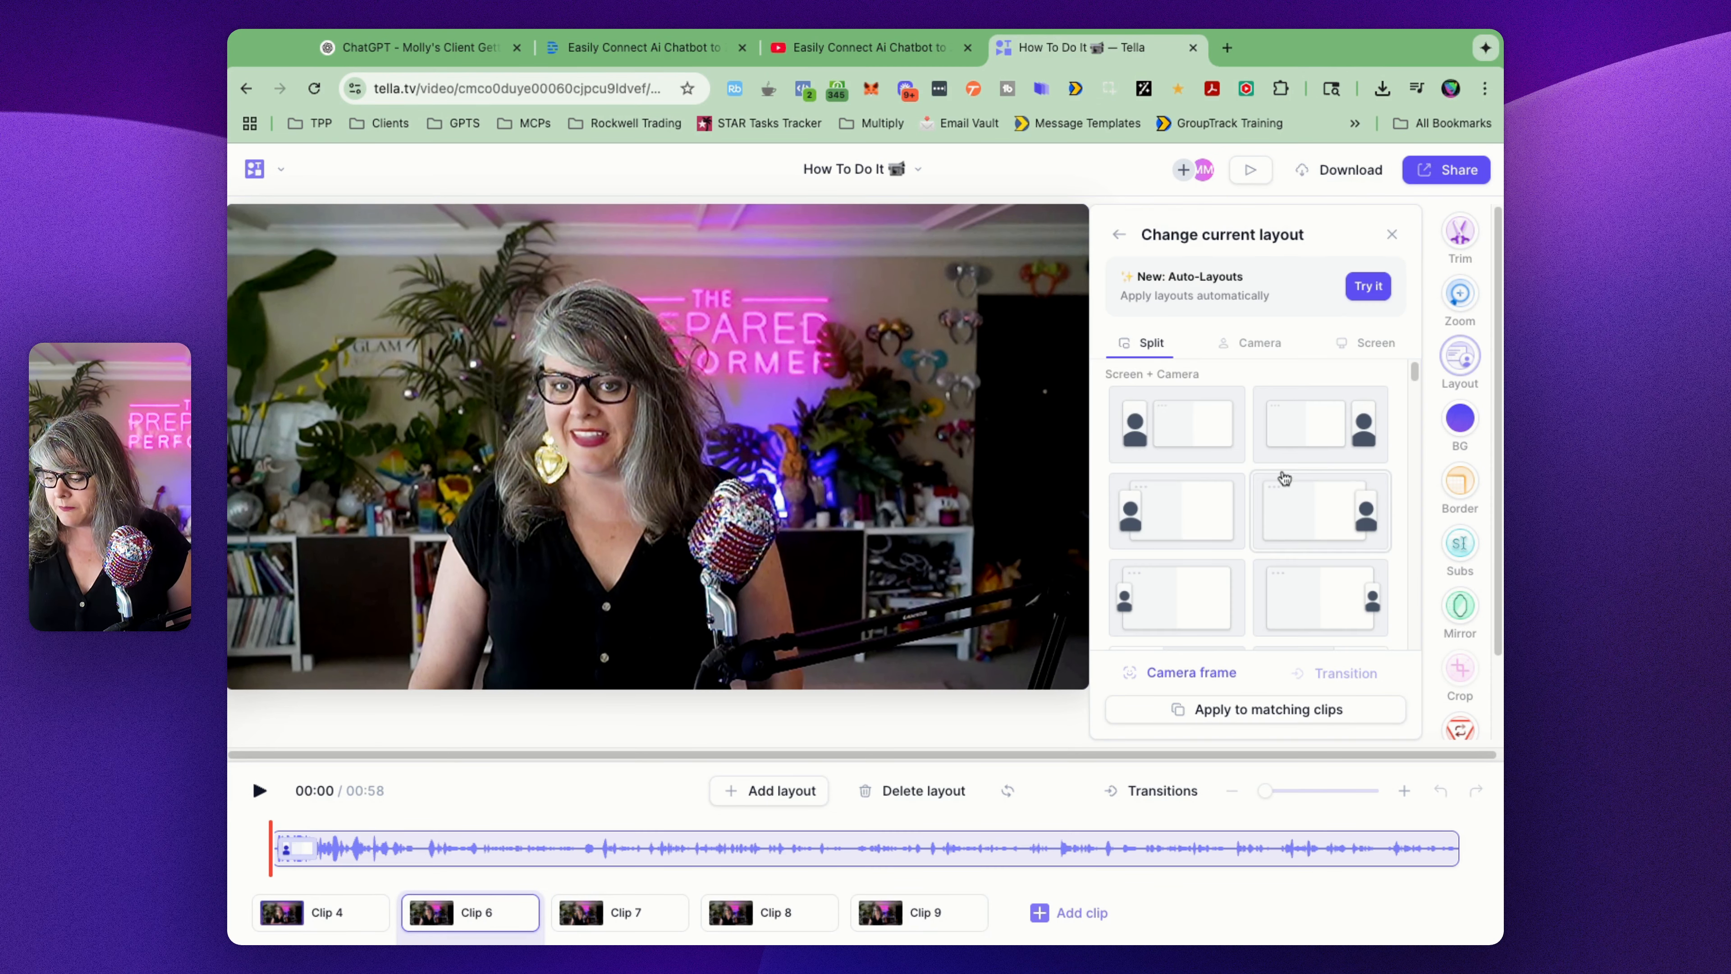
scroll(1282, 476, "down", 3)
scroll(1285, 477, "down", 5)
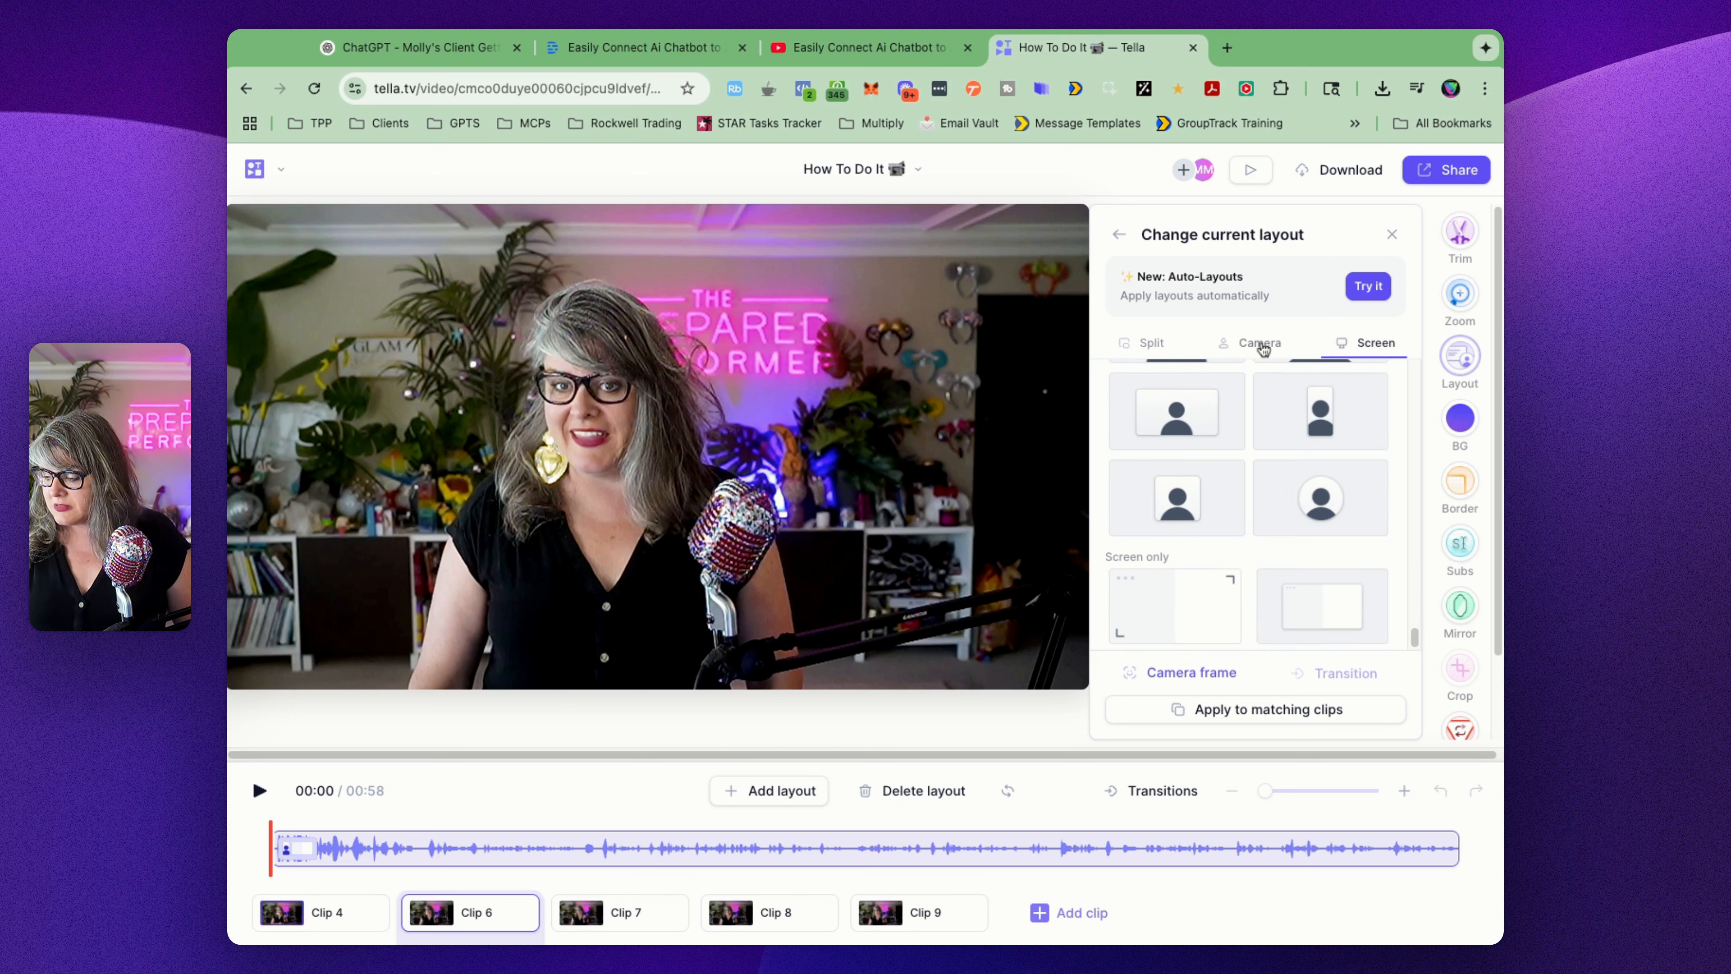
left_click(1261, 346)
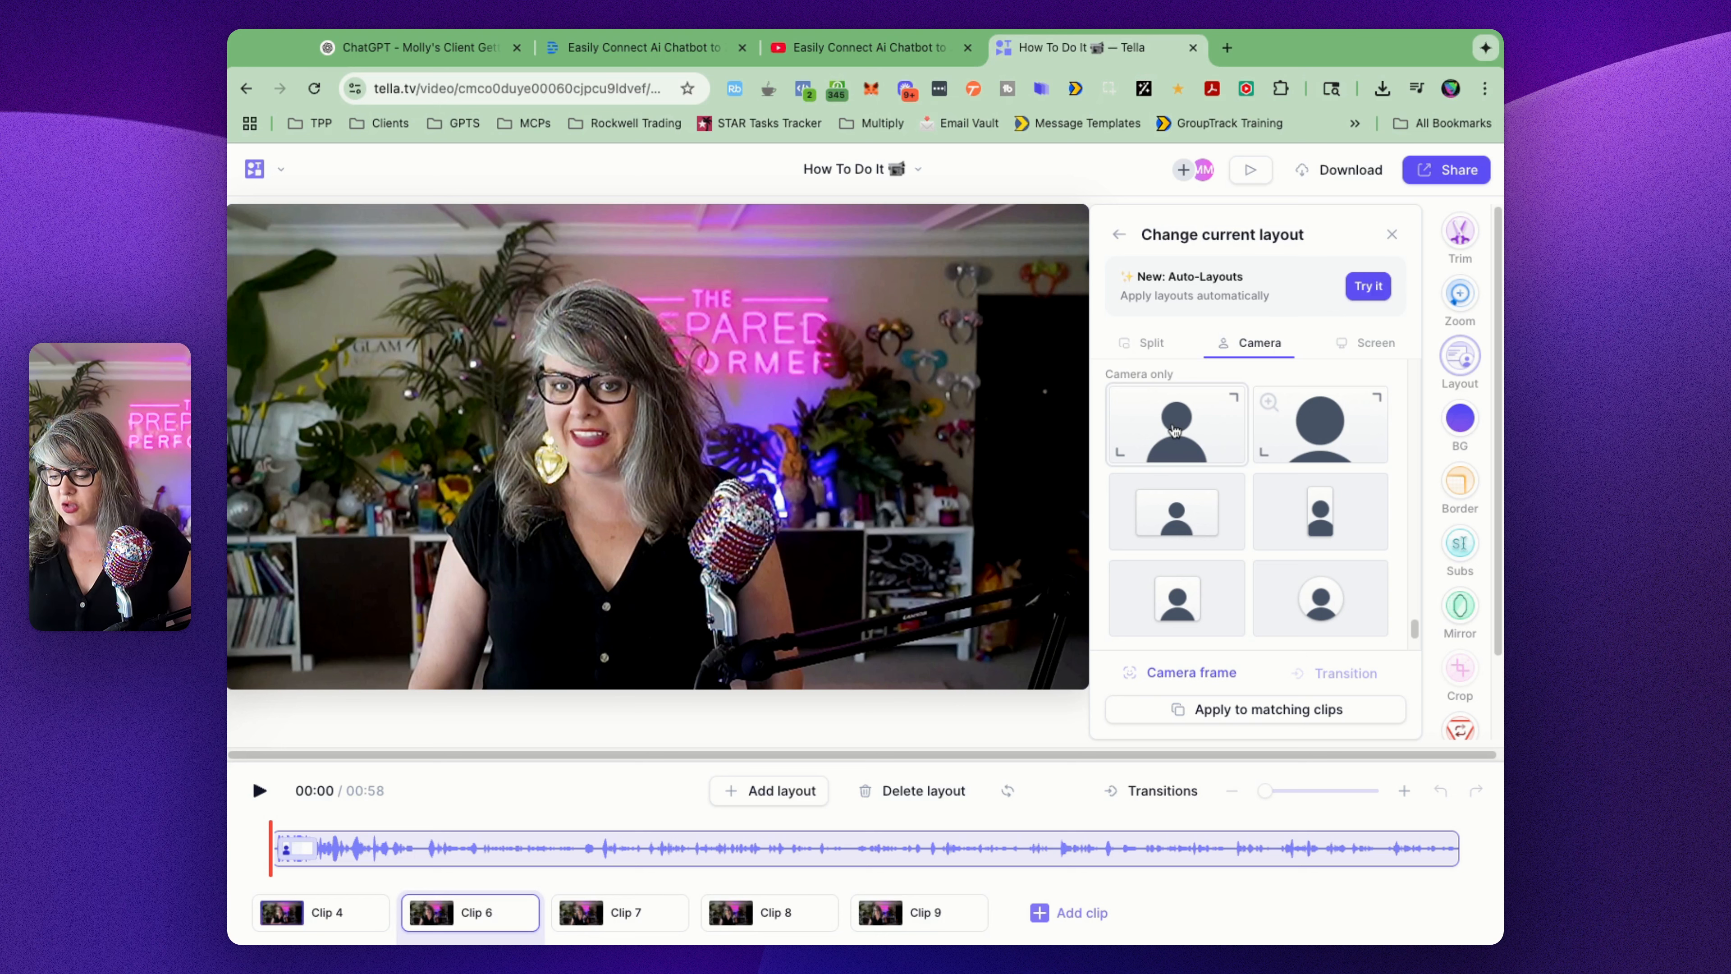
left_click(1312, 450)
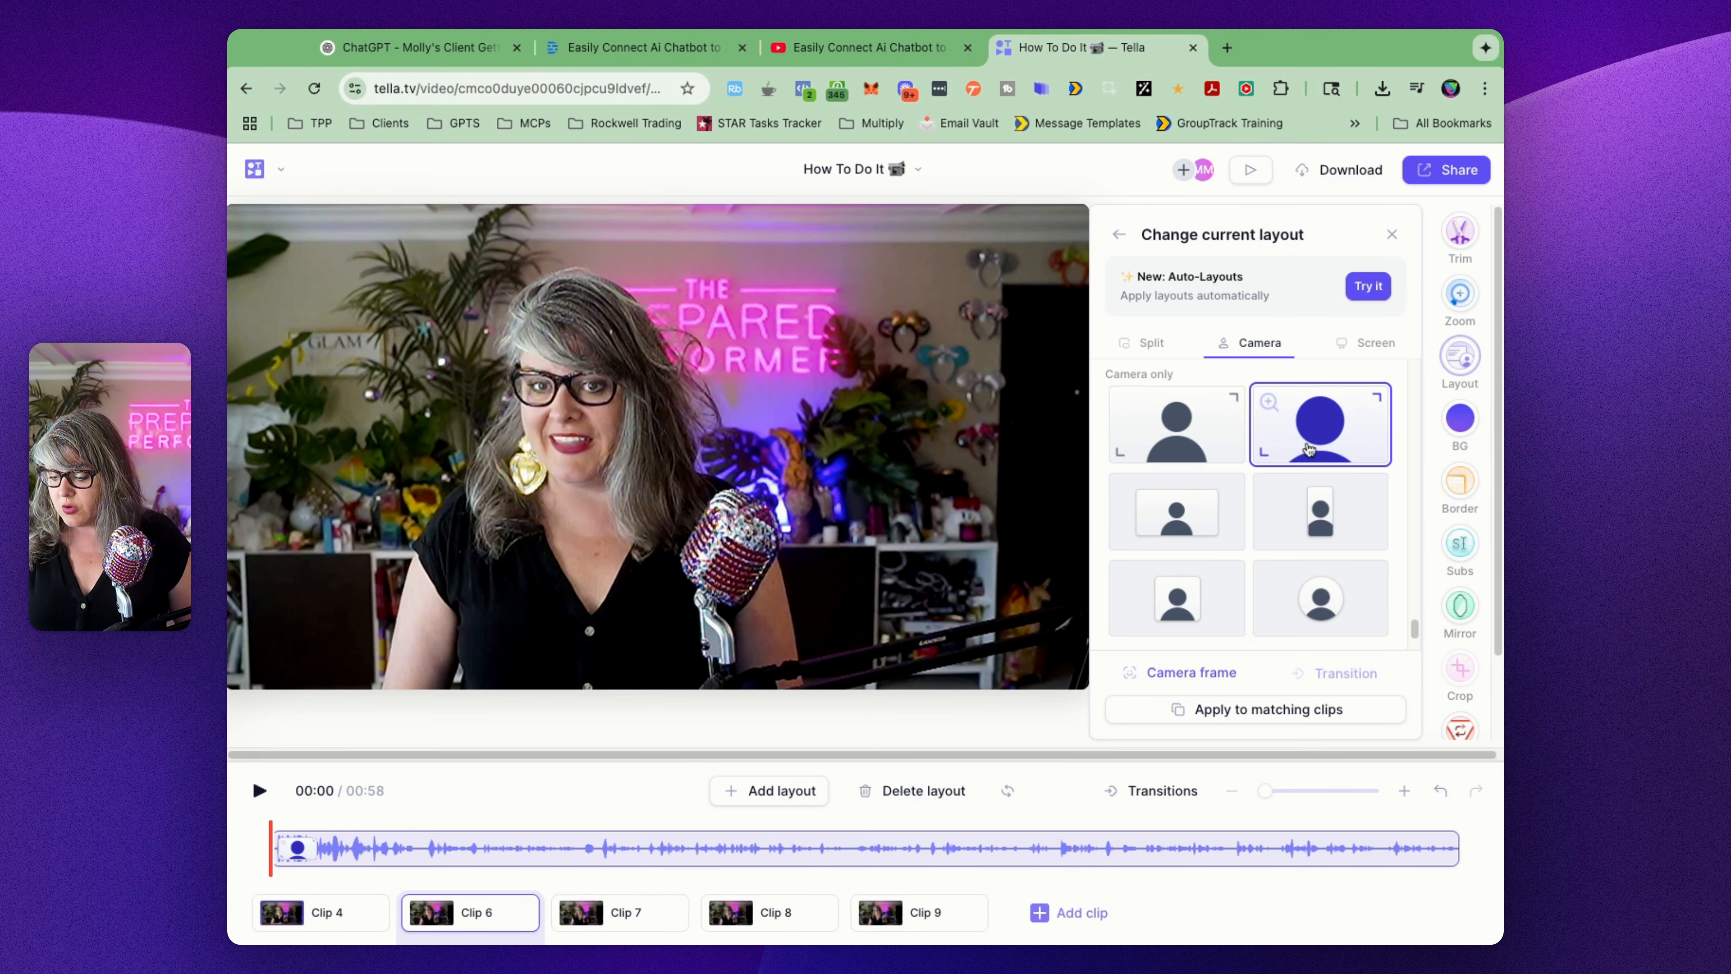
left_click(1193, 455)
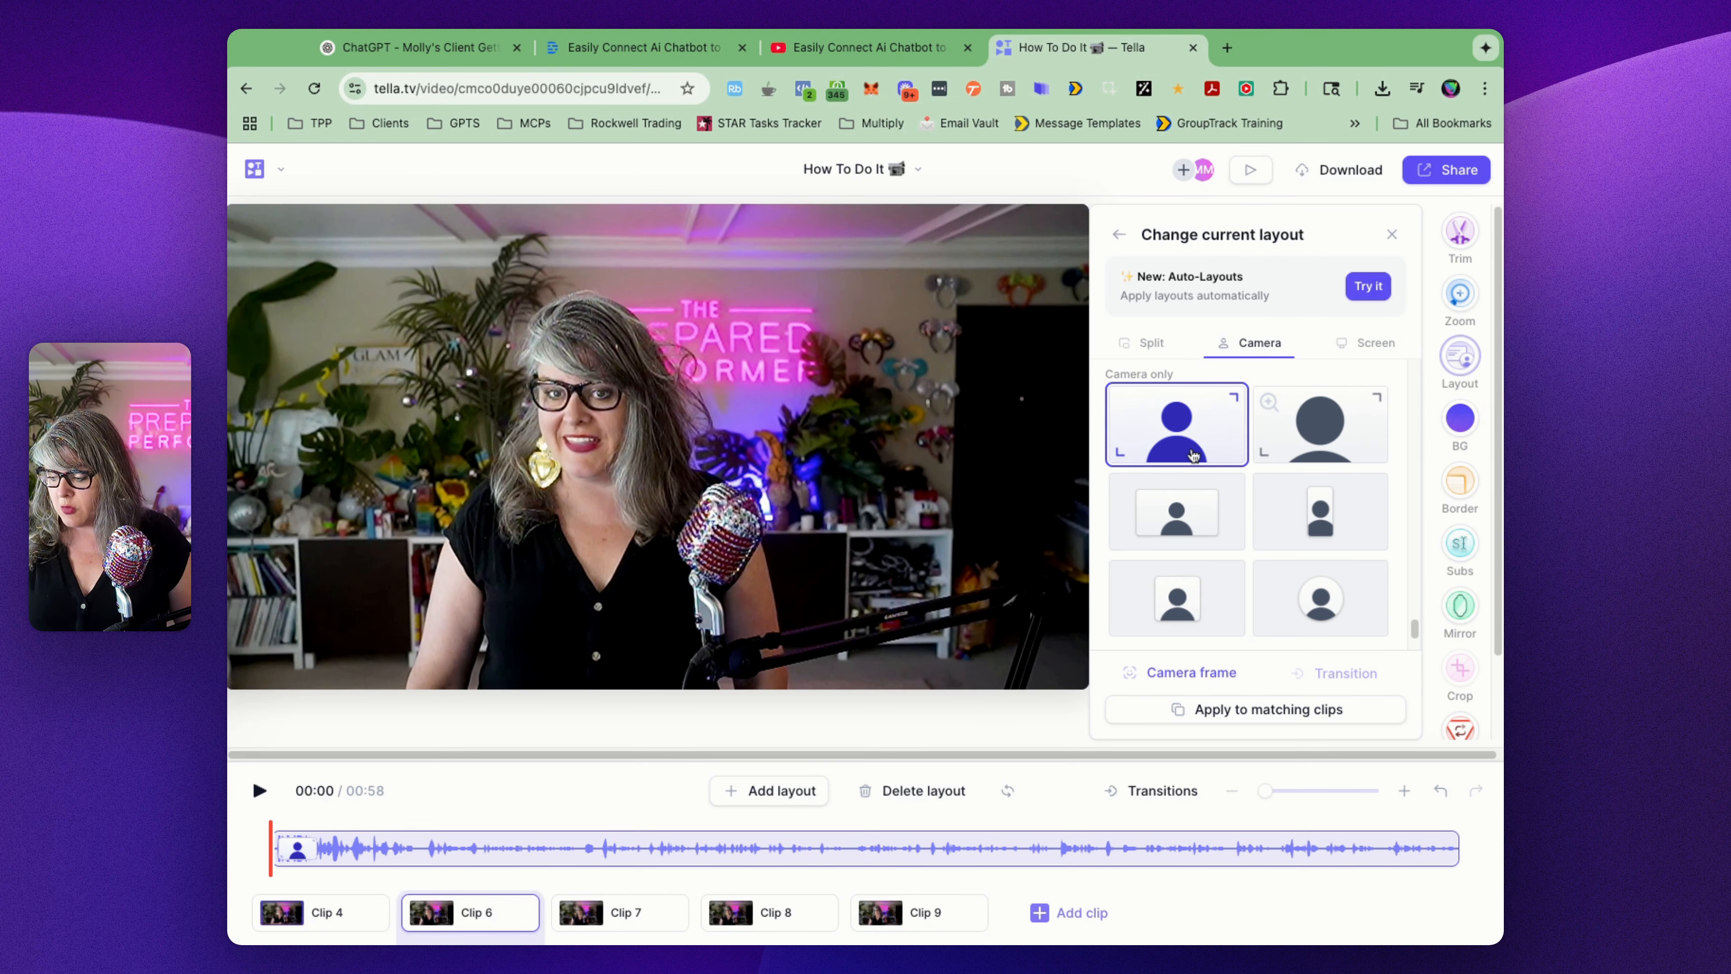
left_click(1138, 824)
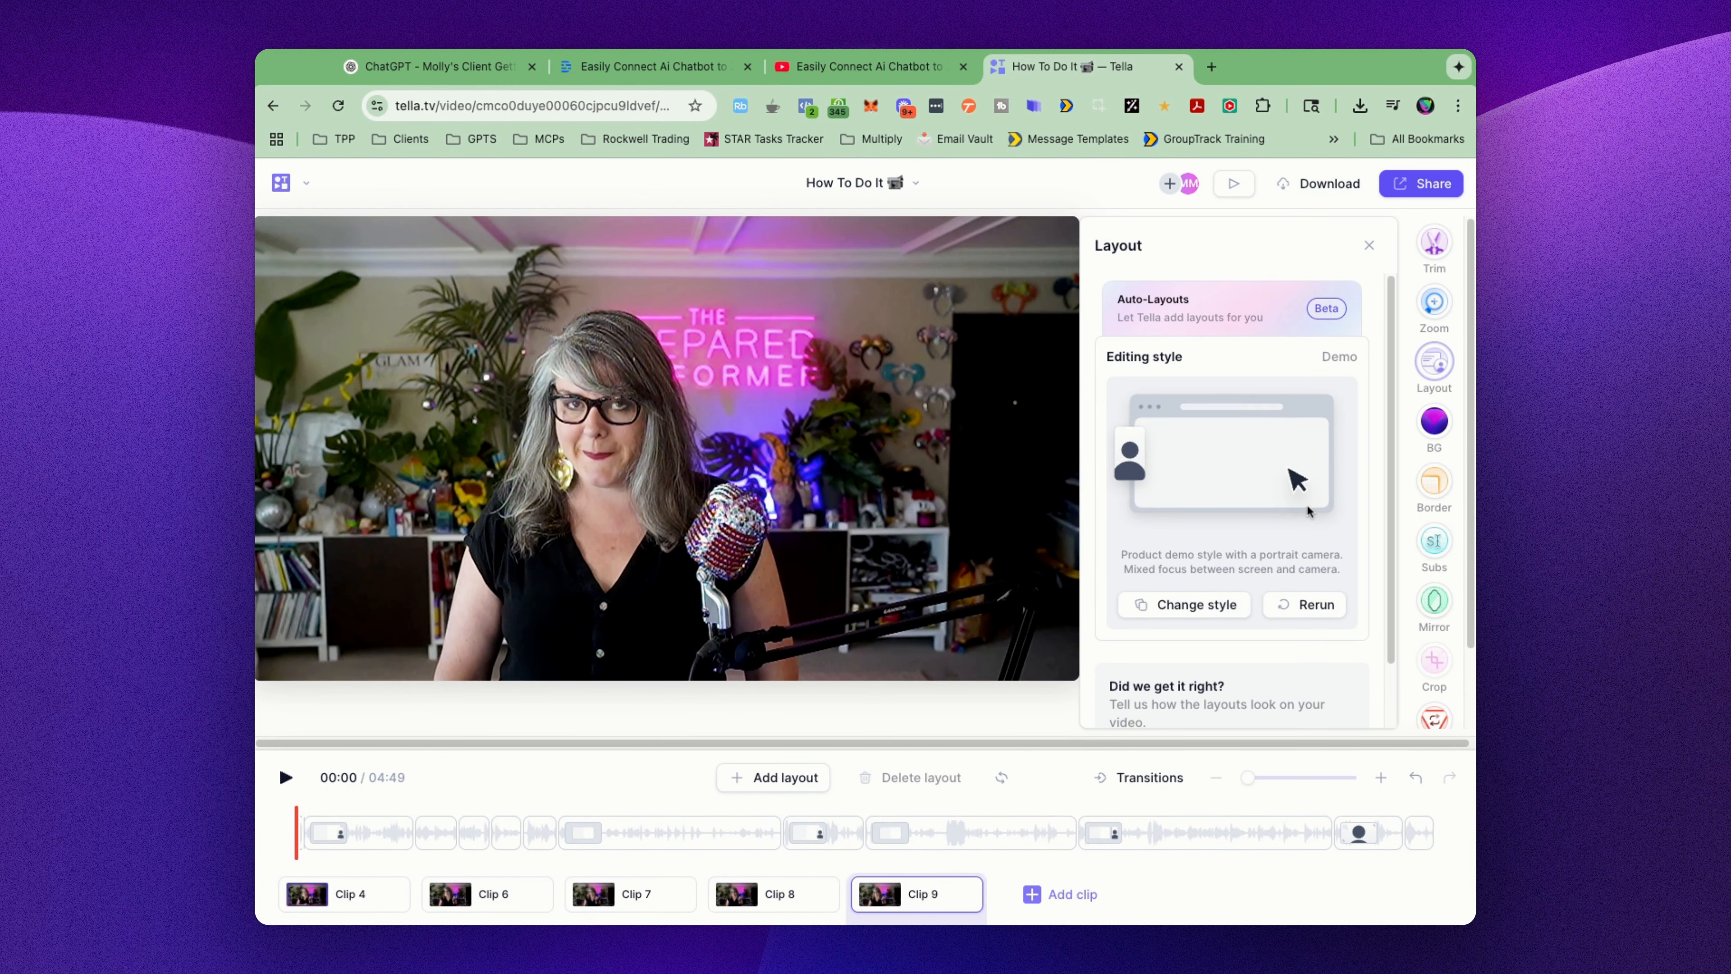
Step: Examine the Auto-Layouts options of clip 9 and the manual split screen-and-camera layouts offered for clip 4
scroll(1306, 505, "down", 2)
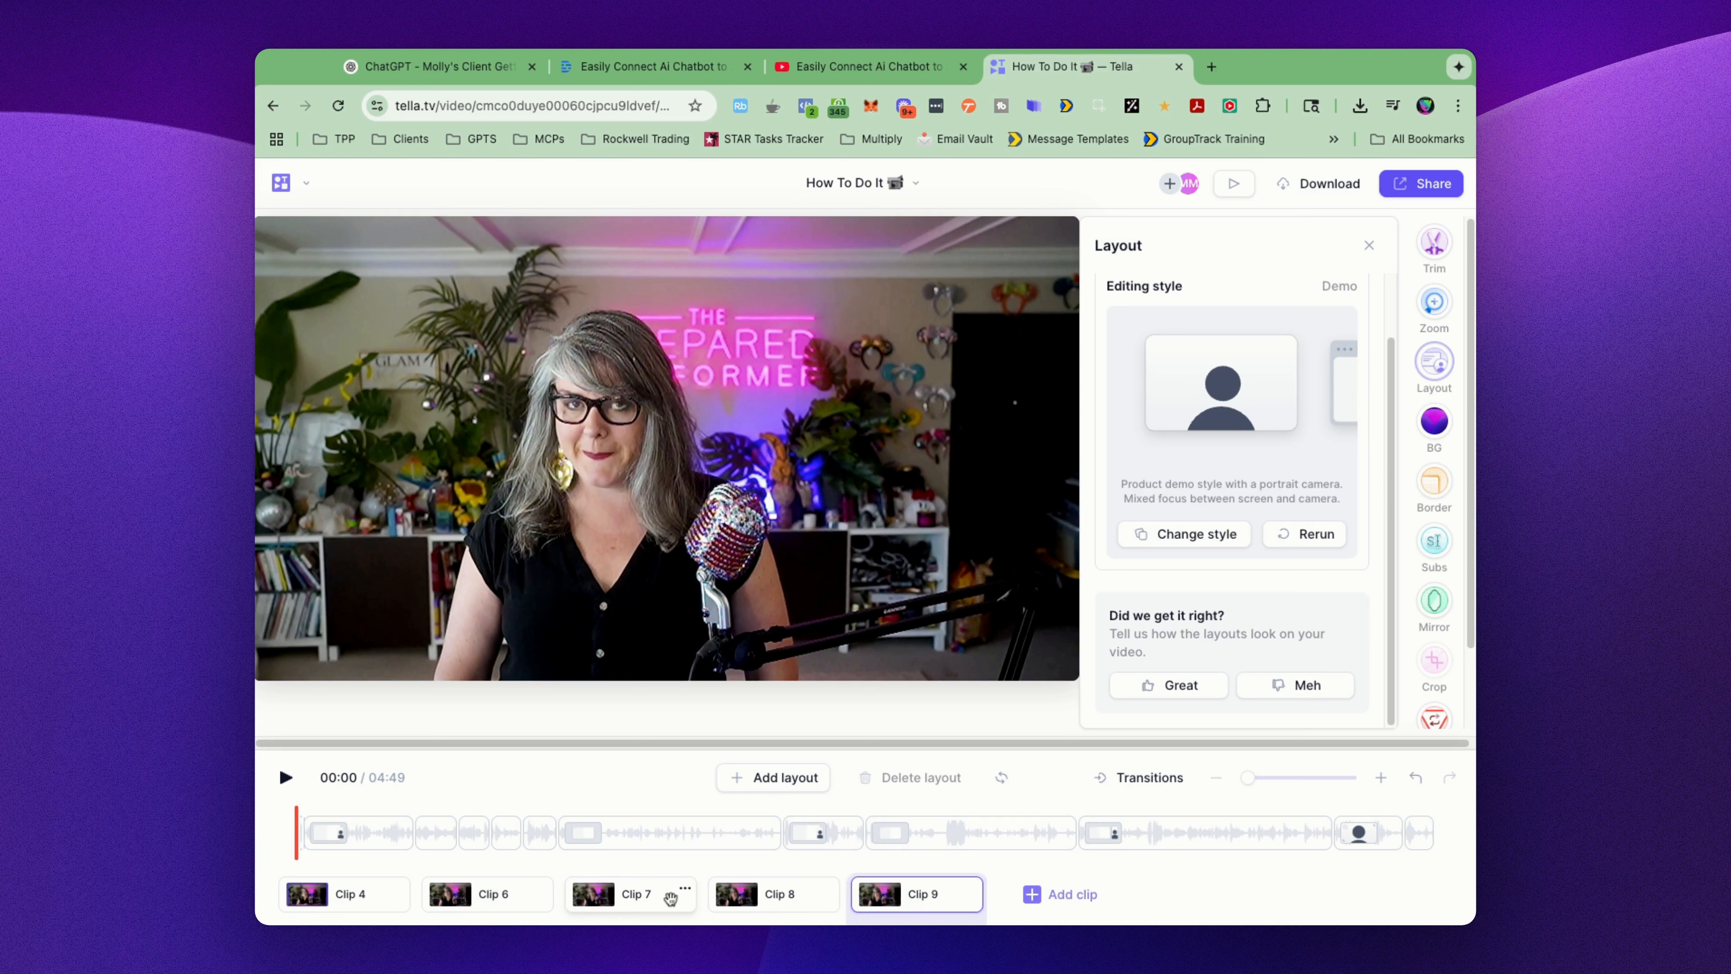
left_click(381, 899)
left_click(1220, 703)
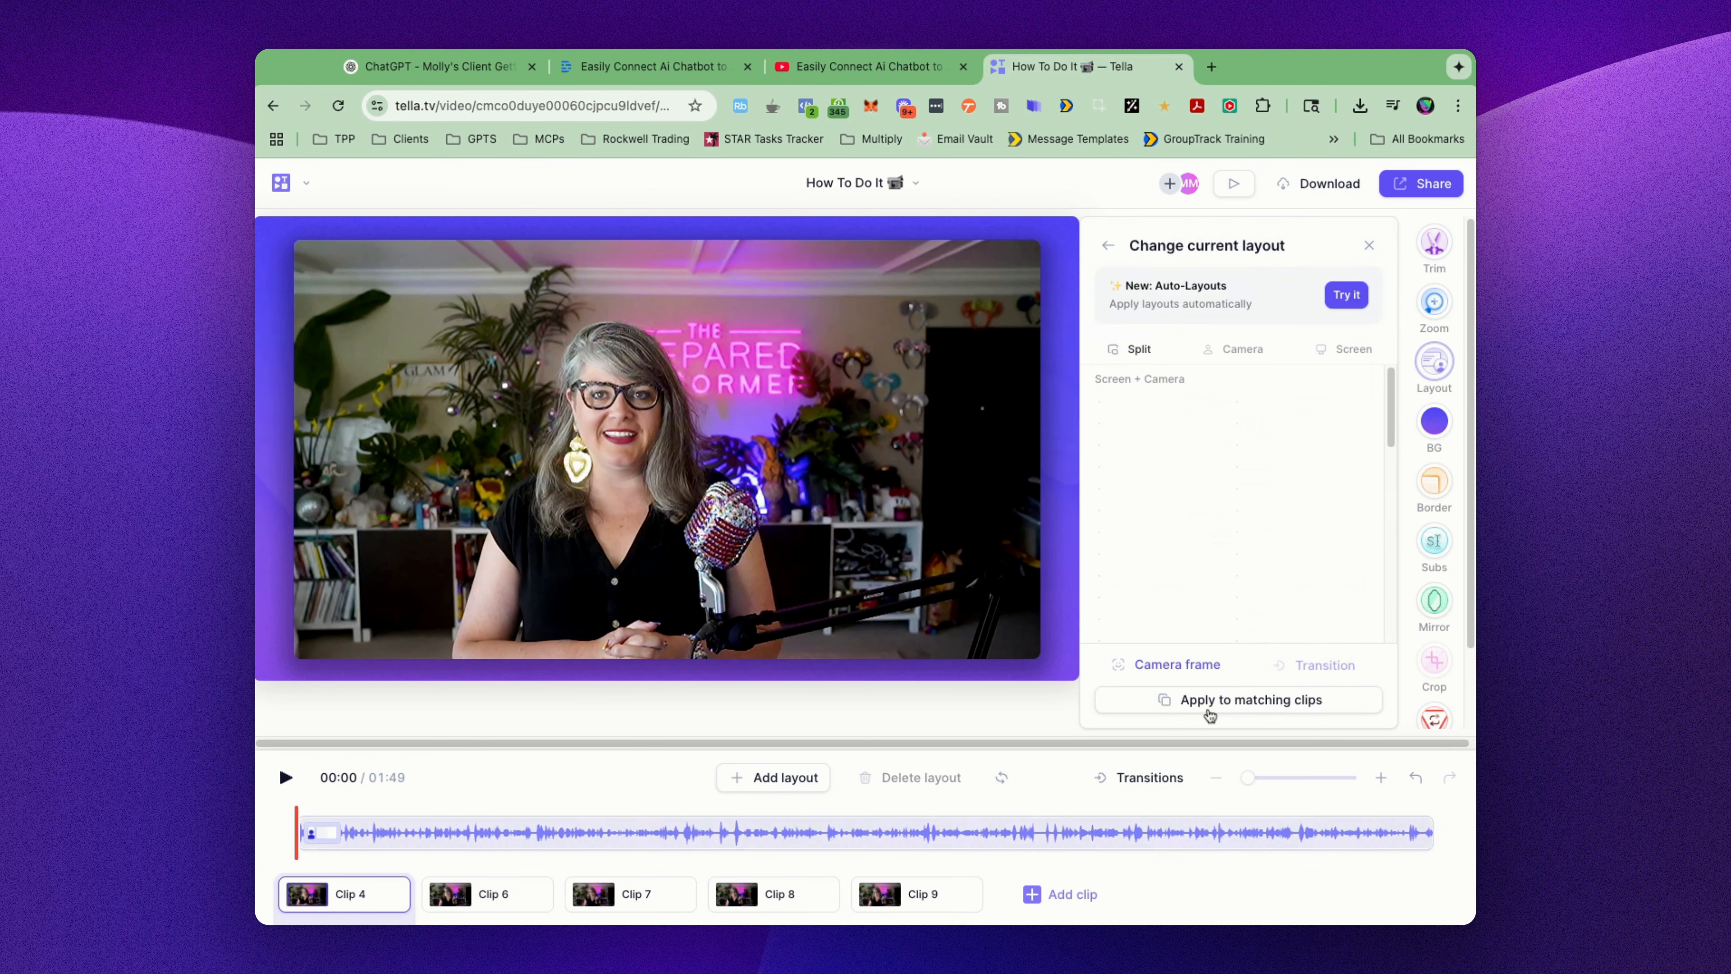
scroll(1284, 485, "down", 3)
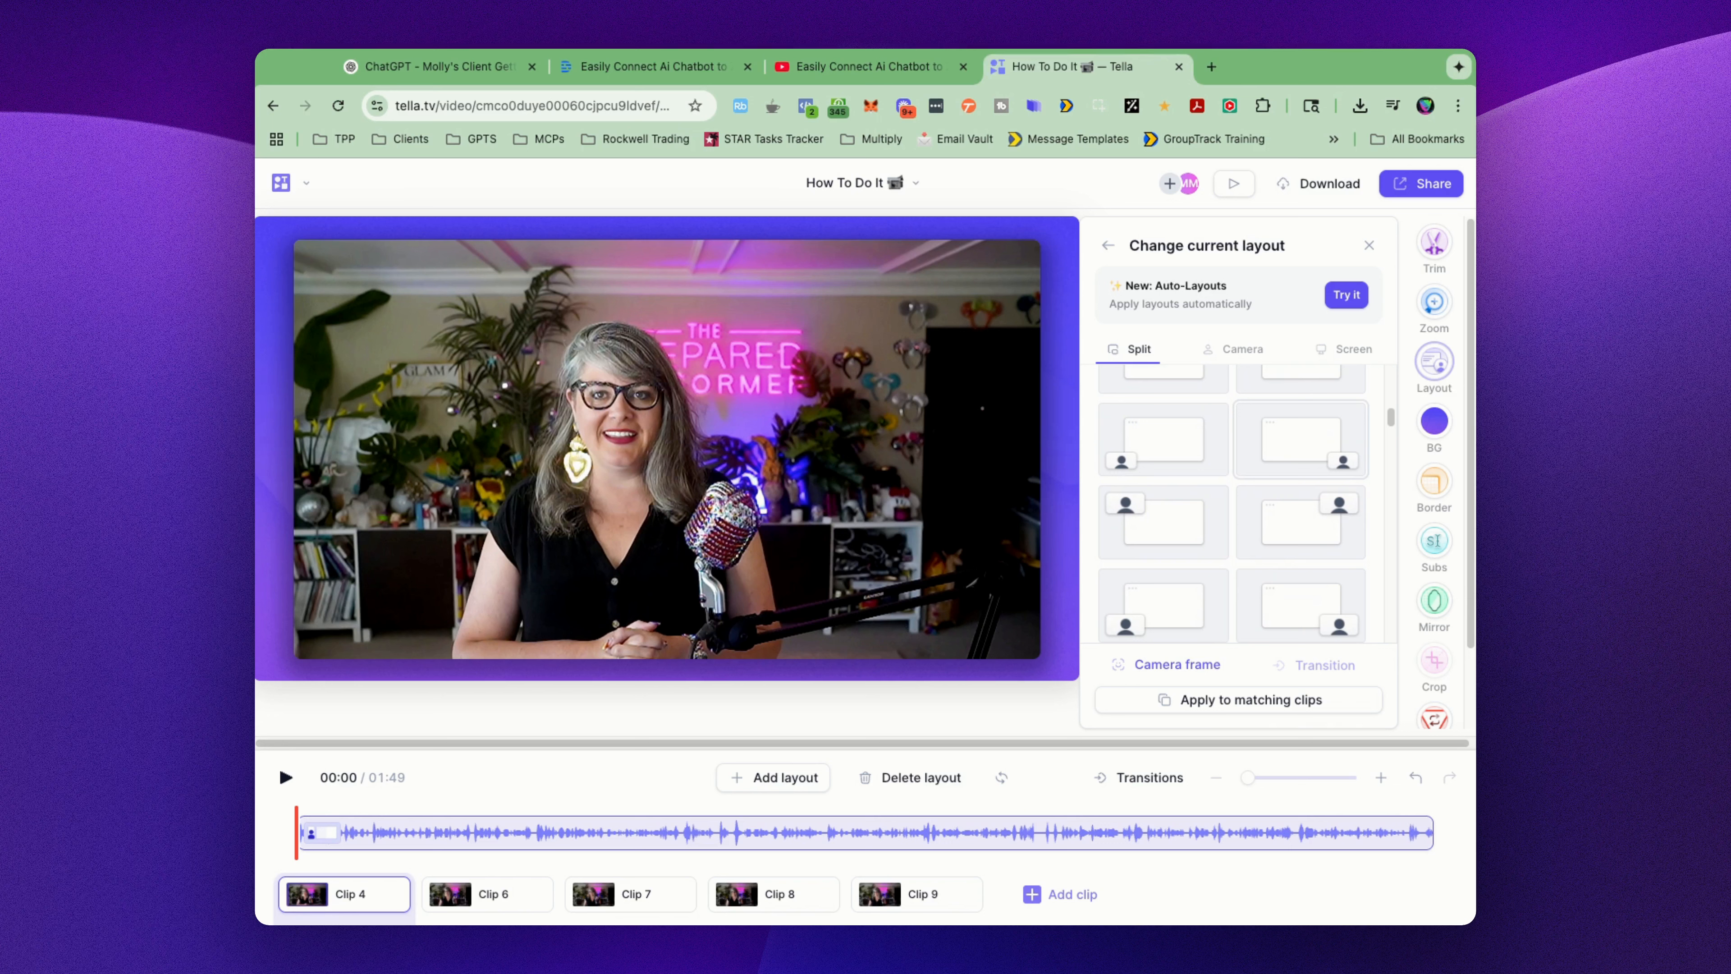
scroll(1301, 440, "down", 1)
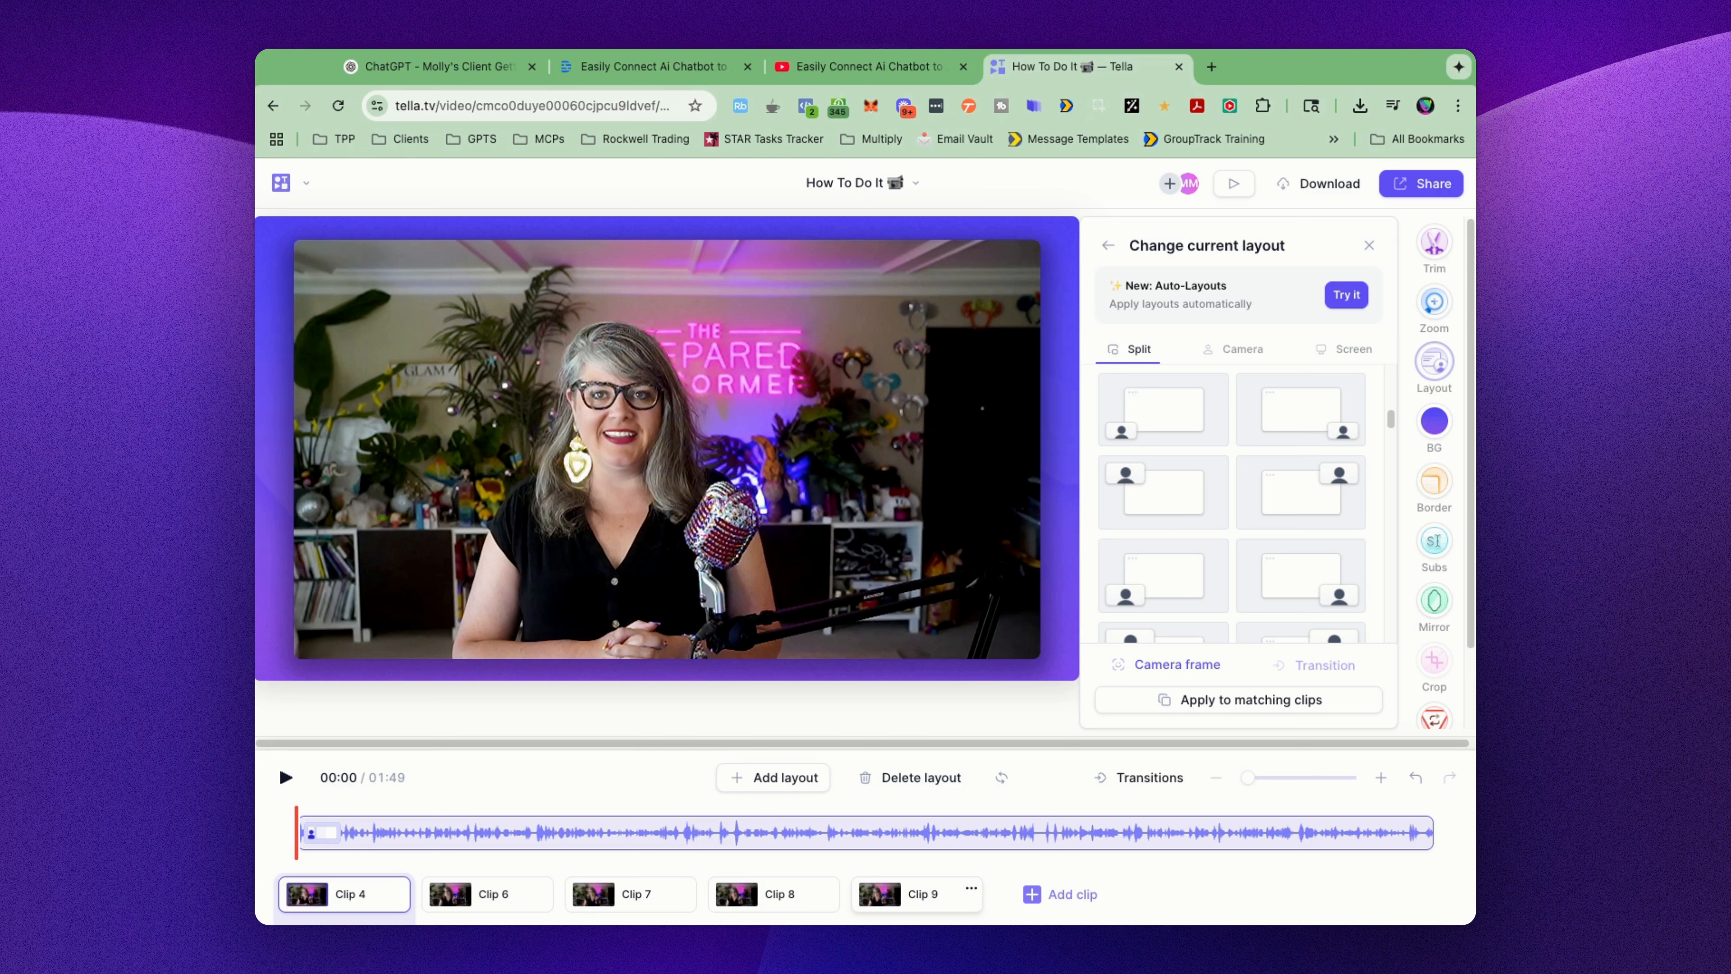
key("Escape")
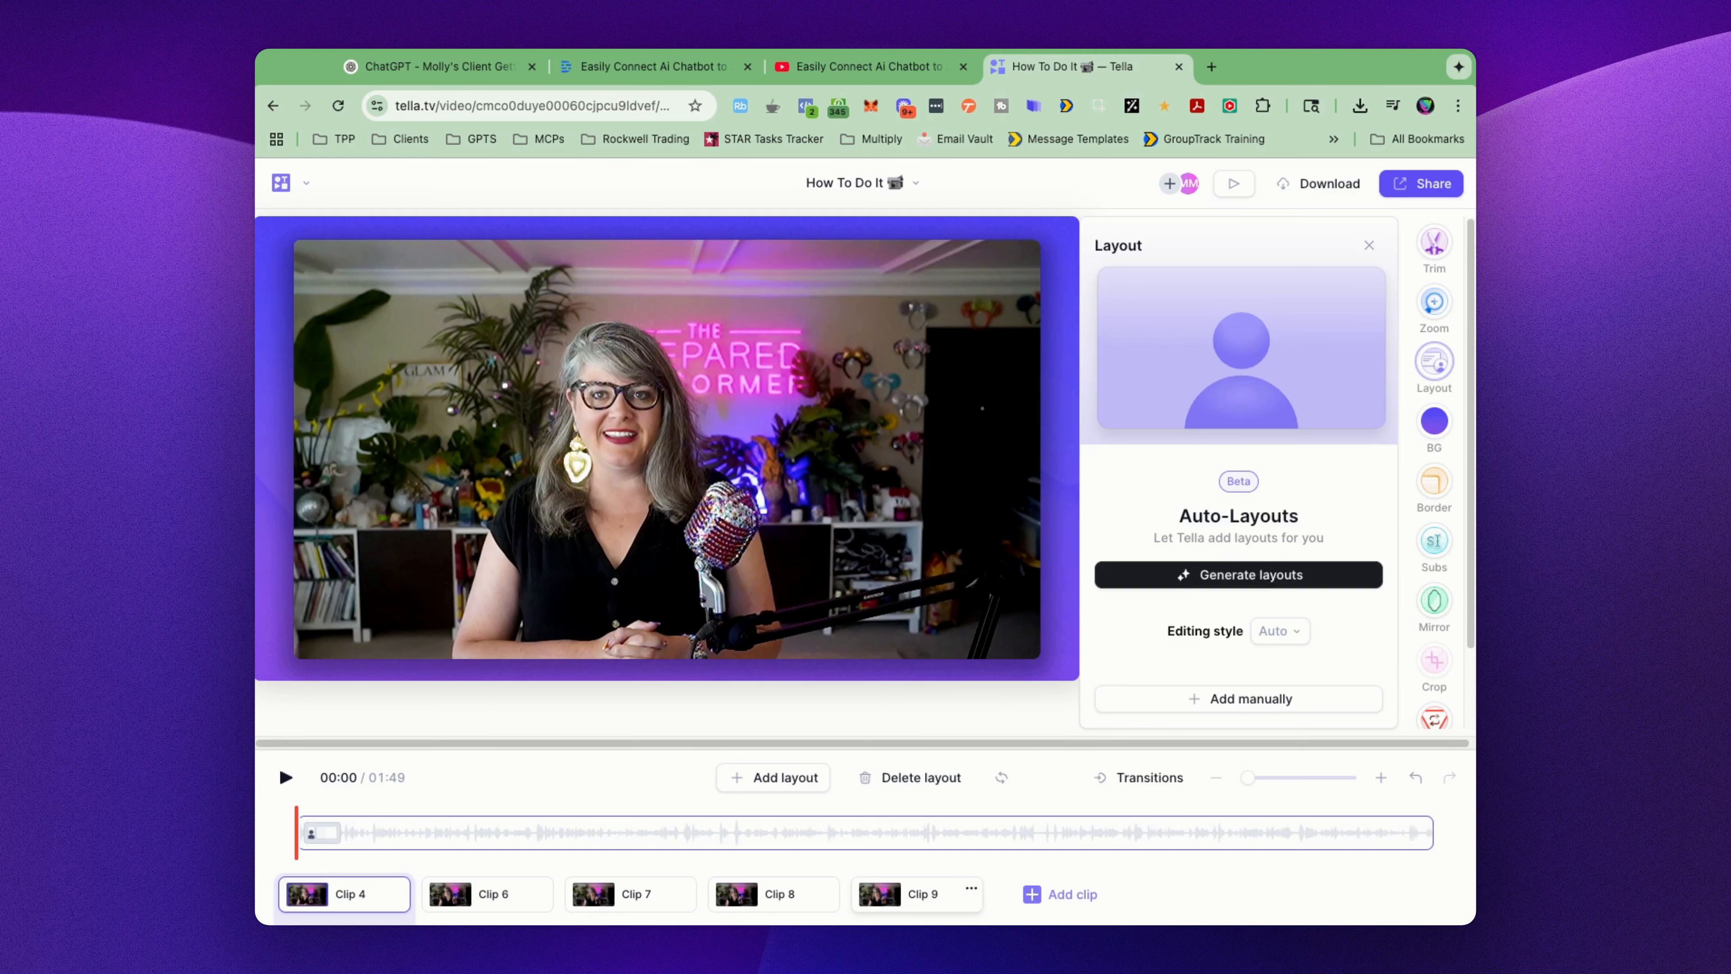
Step: Play the opening of clip 9 to preview its generated layouts, pausing at 00:26 and 00:34
left_click(917, 894)
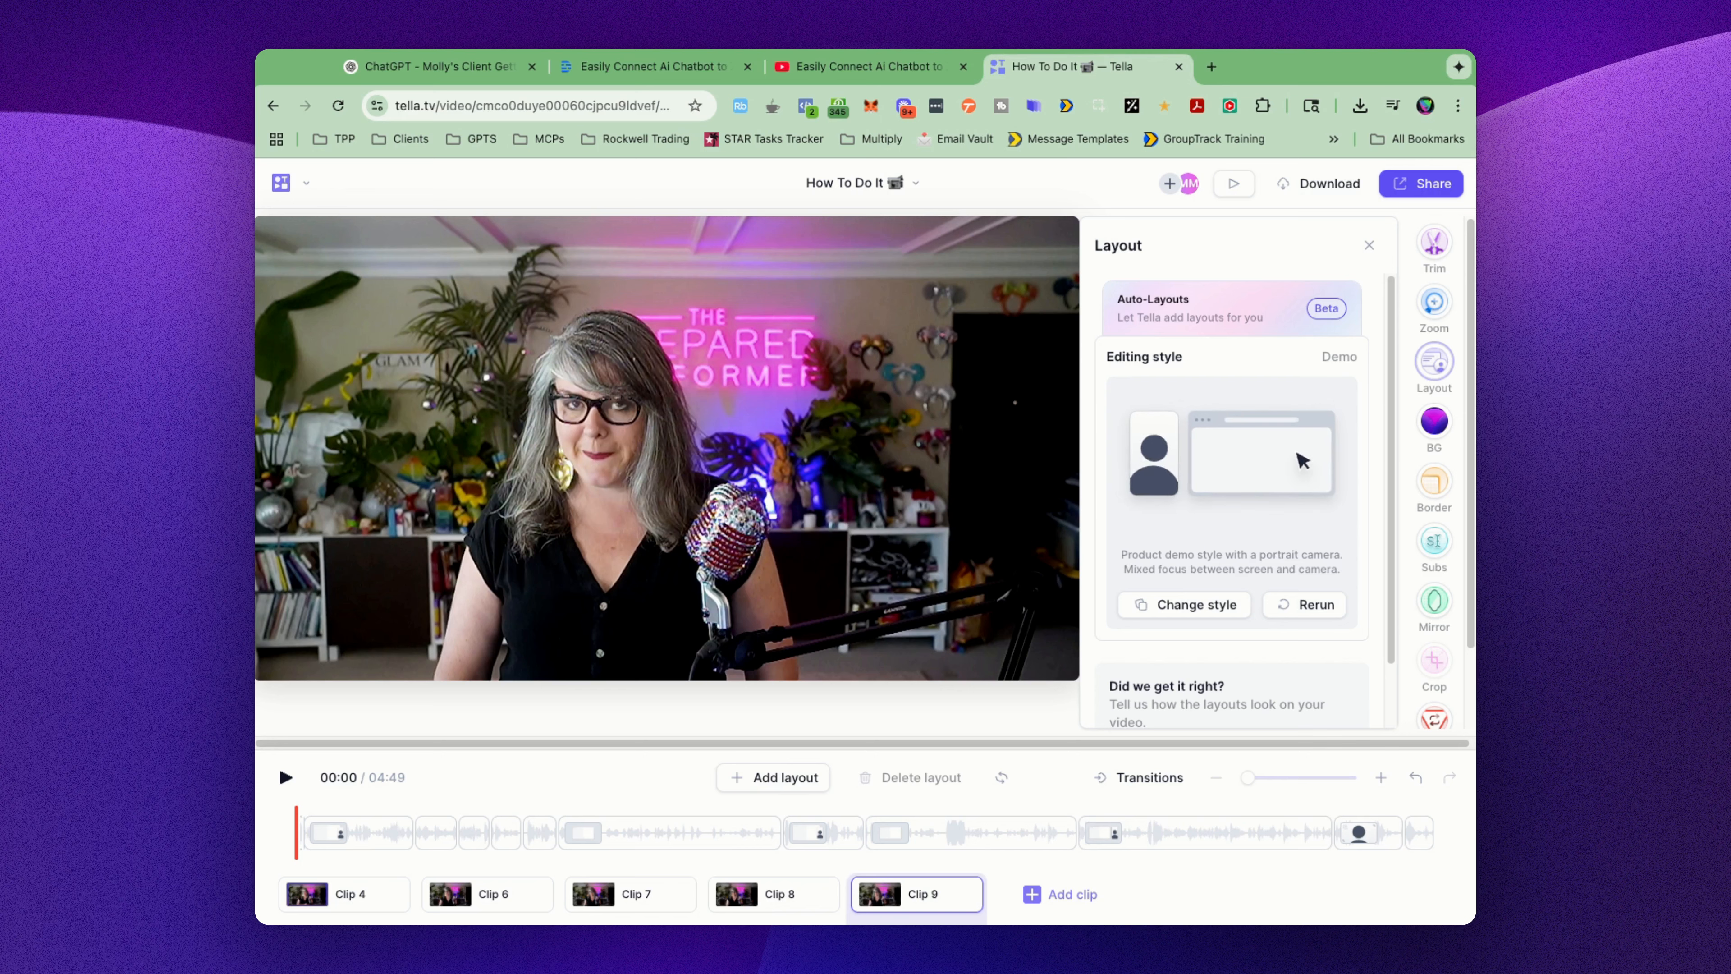
key("space")
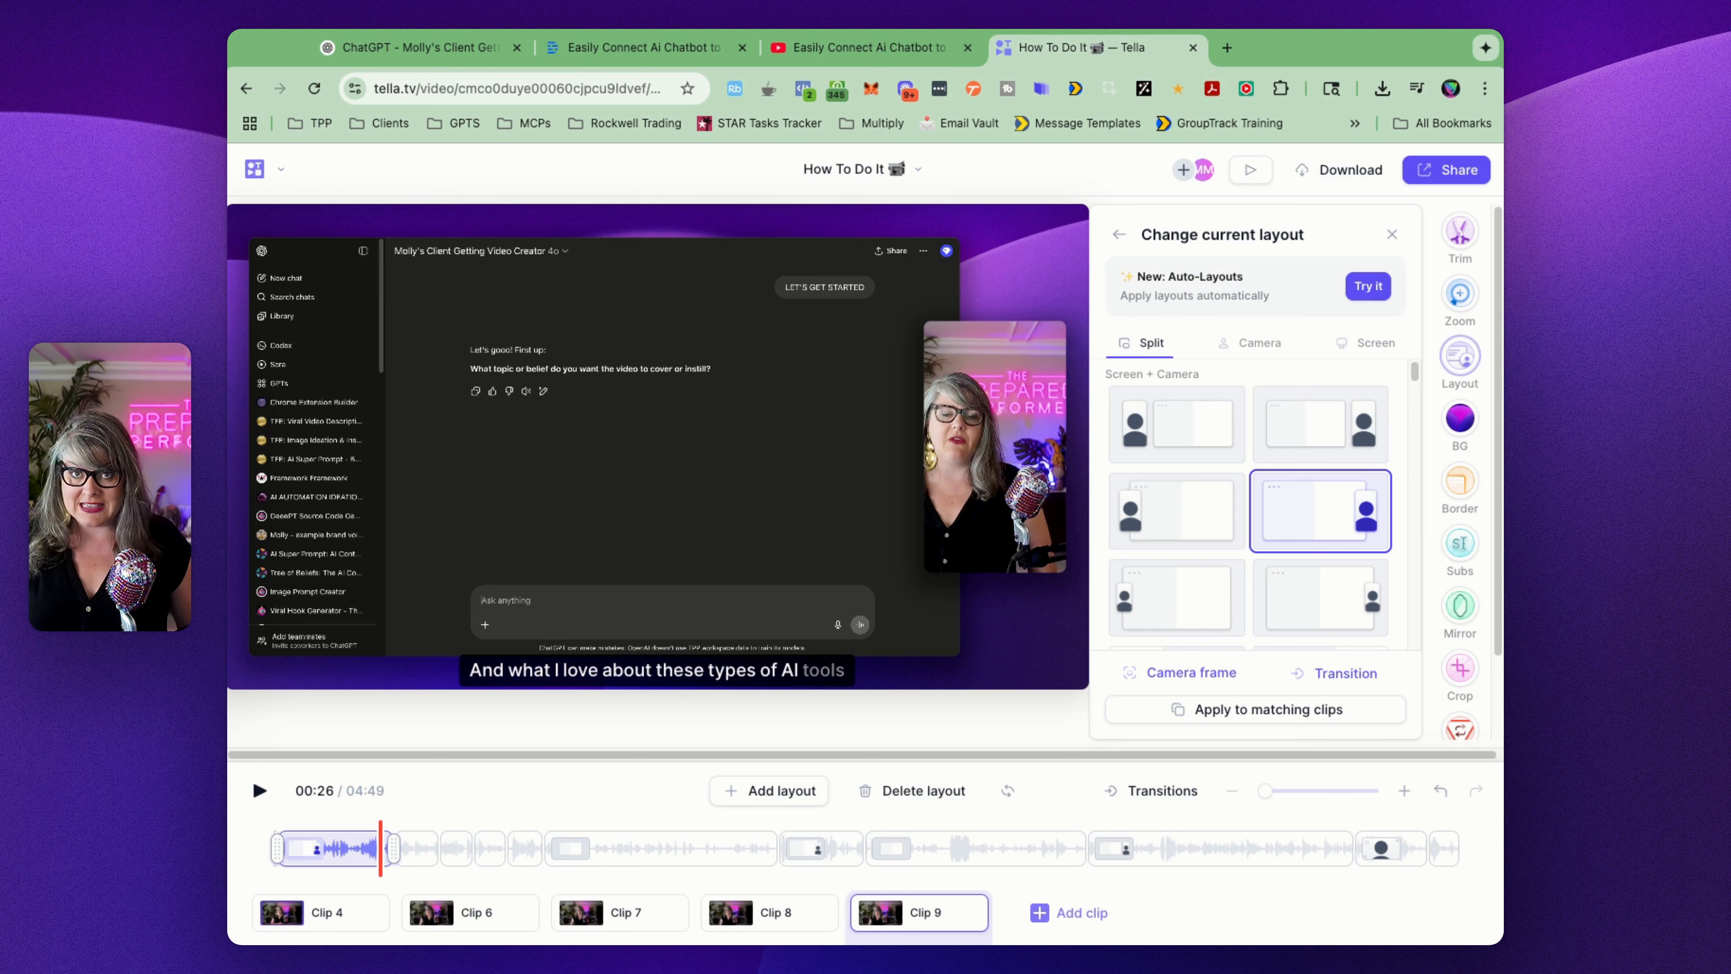
key("space")
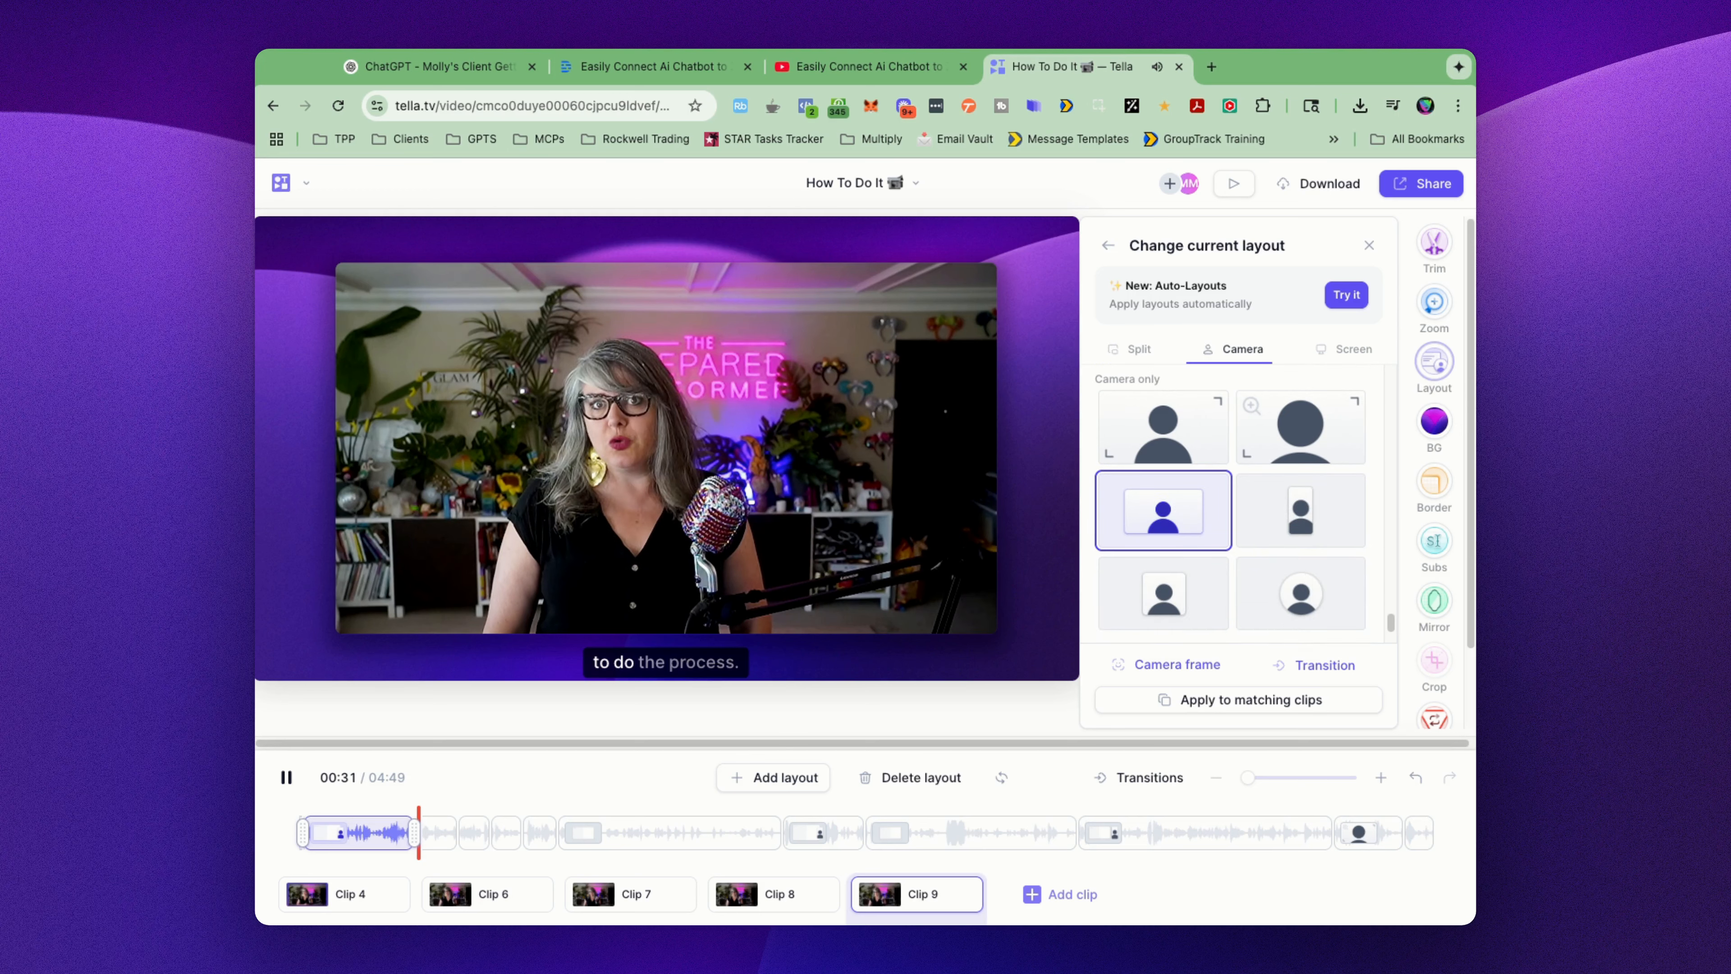
left_click(289, 784)
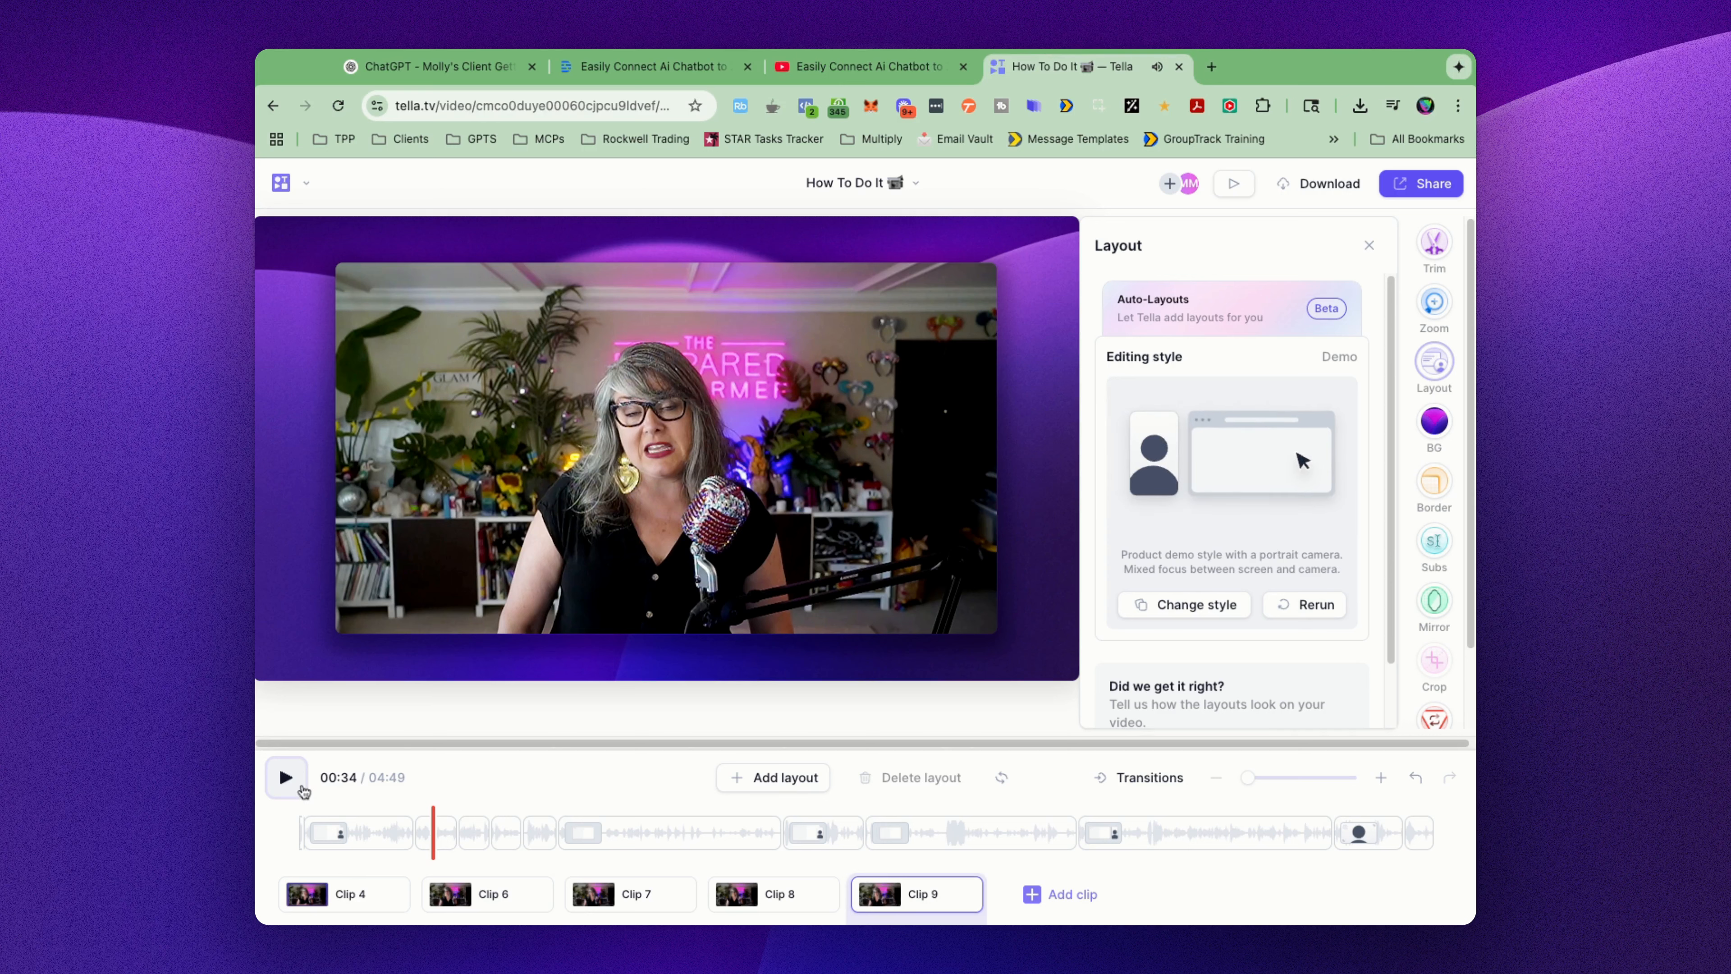
Step: Inspect clip 9's short layout sections between about 00:40 and 01:09, playing the changes from one layout to the next
left_click(538, 839)
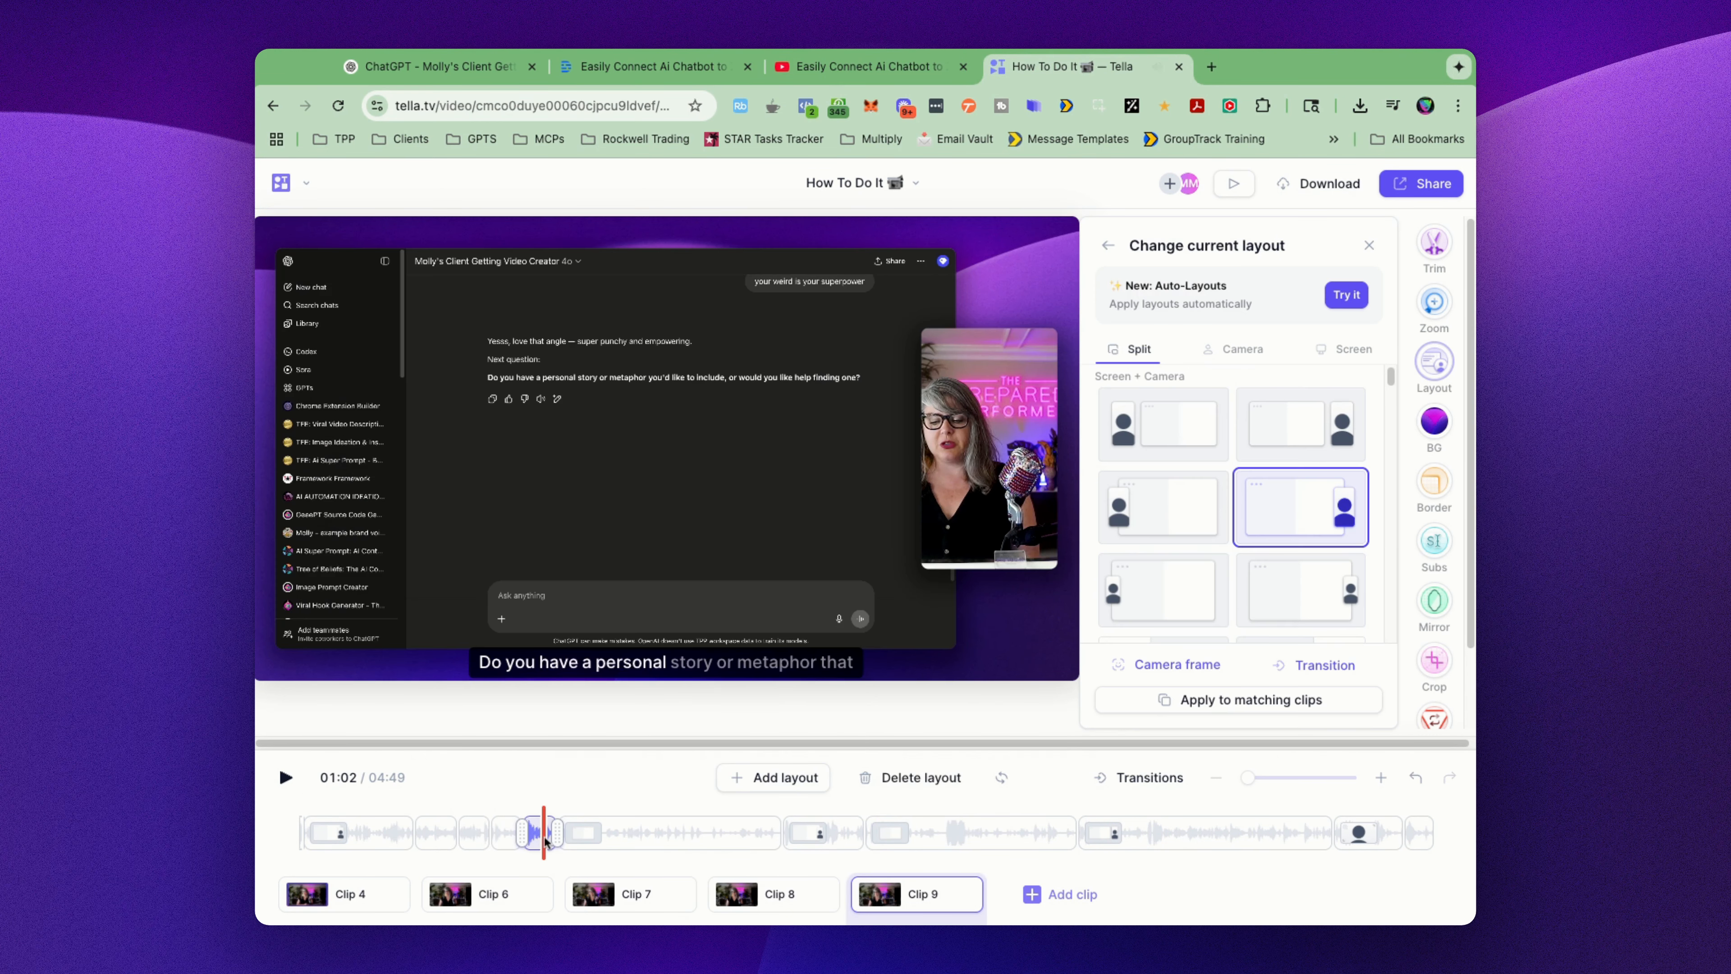
left_click(480, 838)
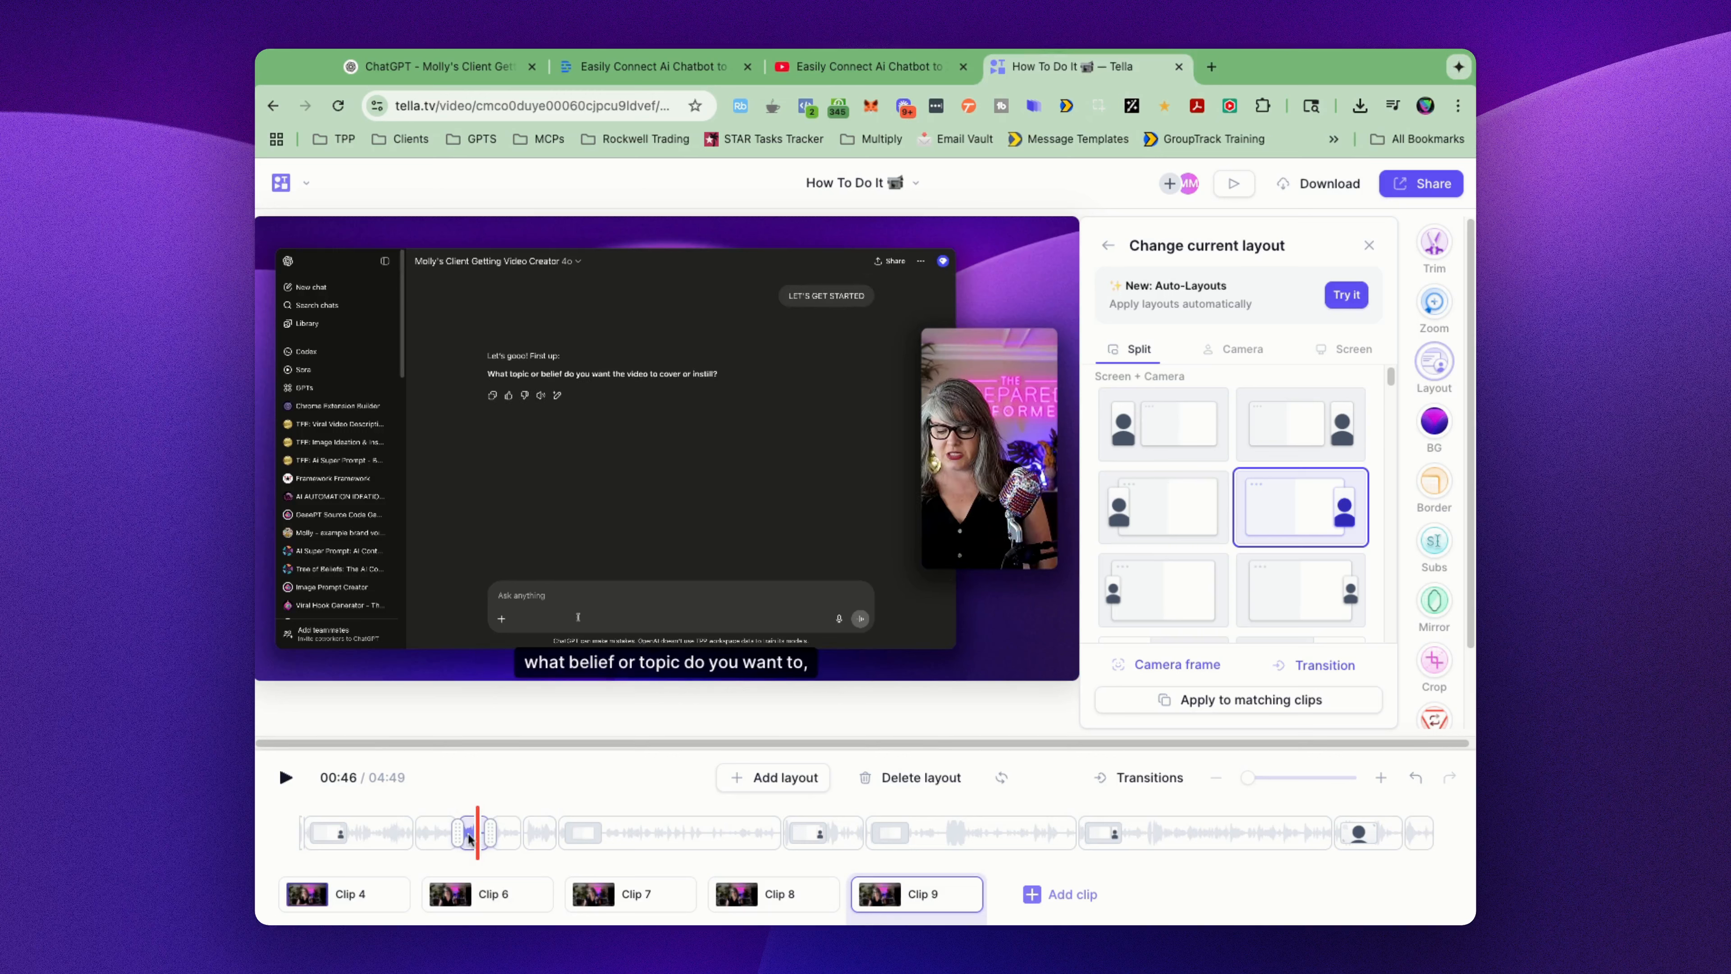
left_click(448, 841)
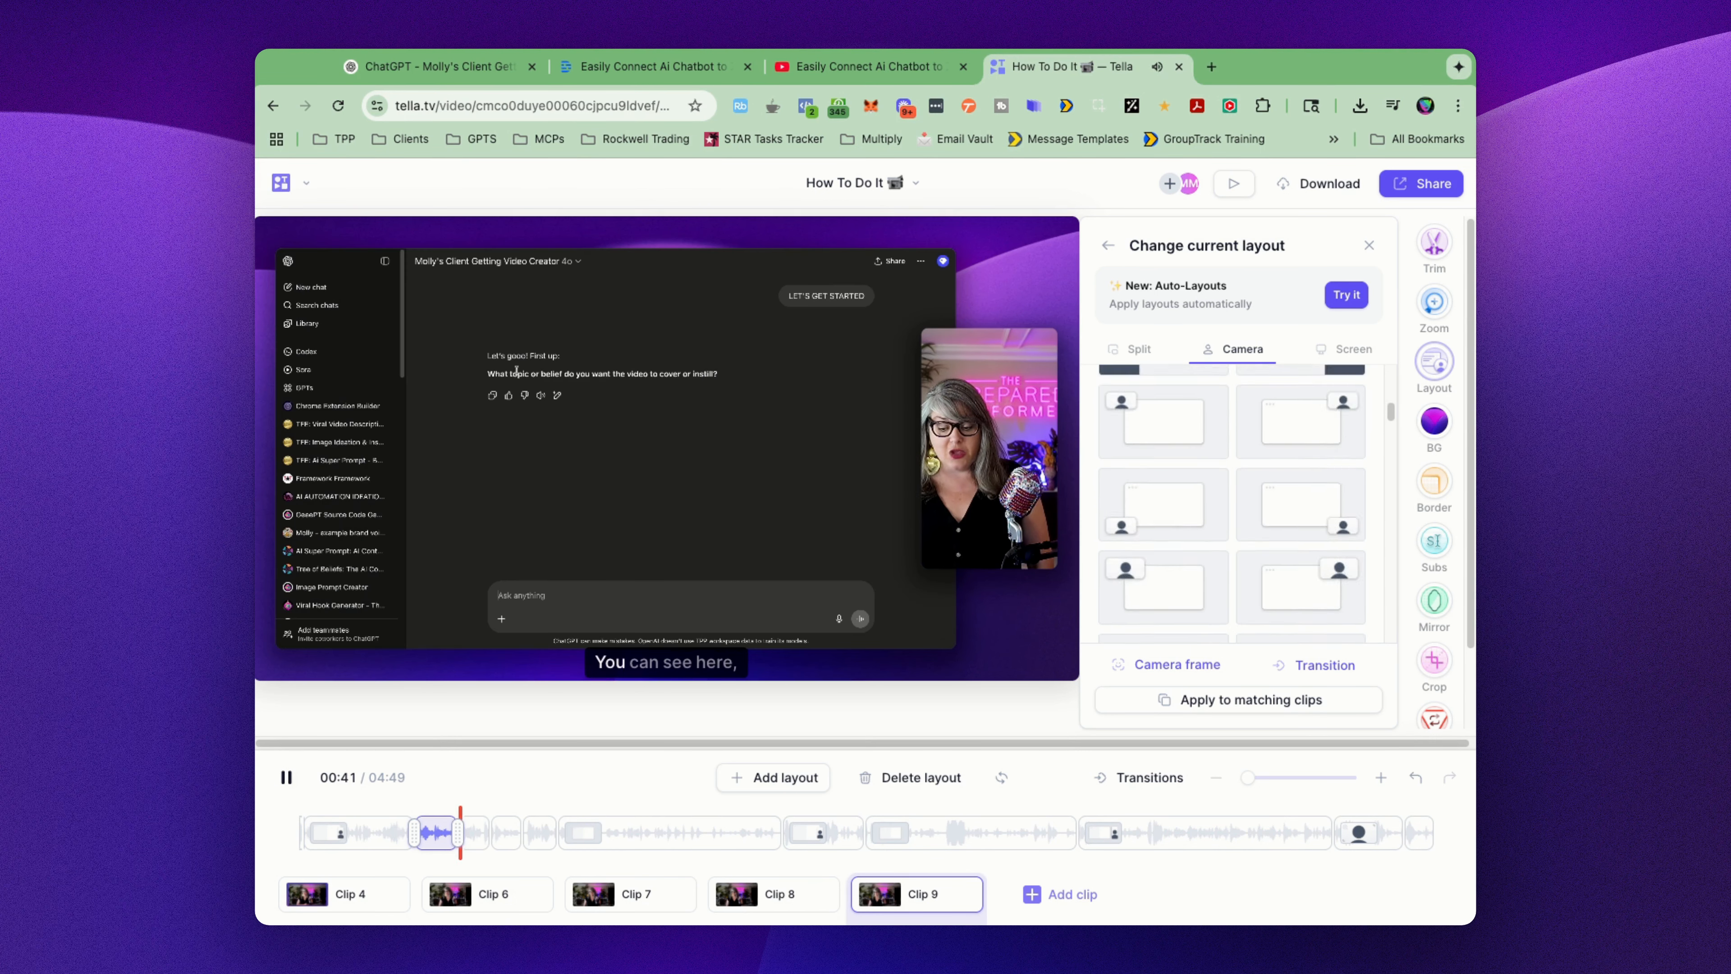
key("space")
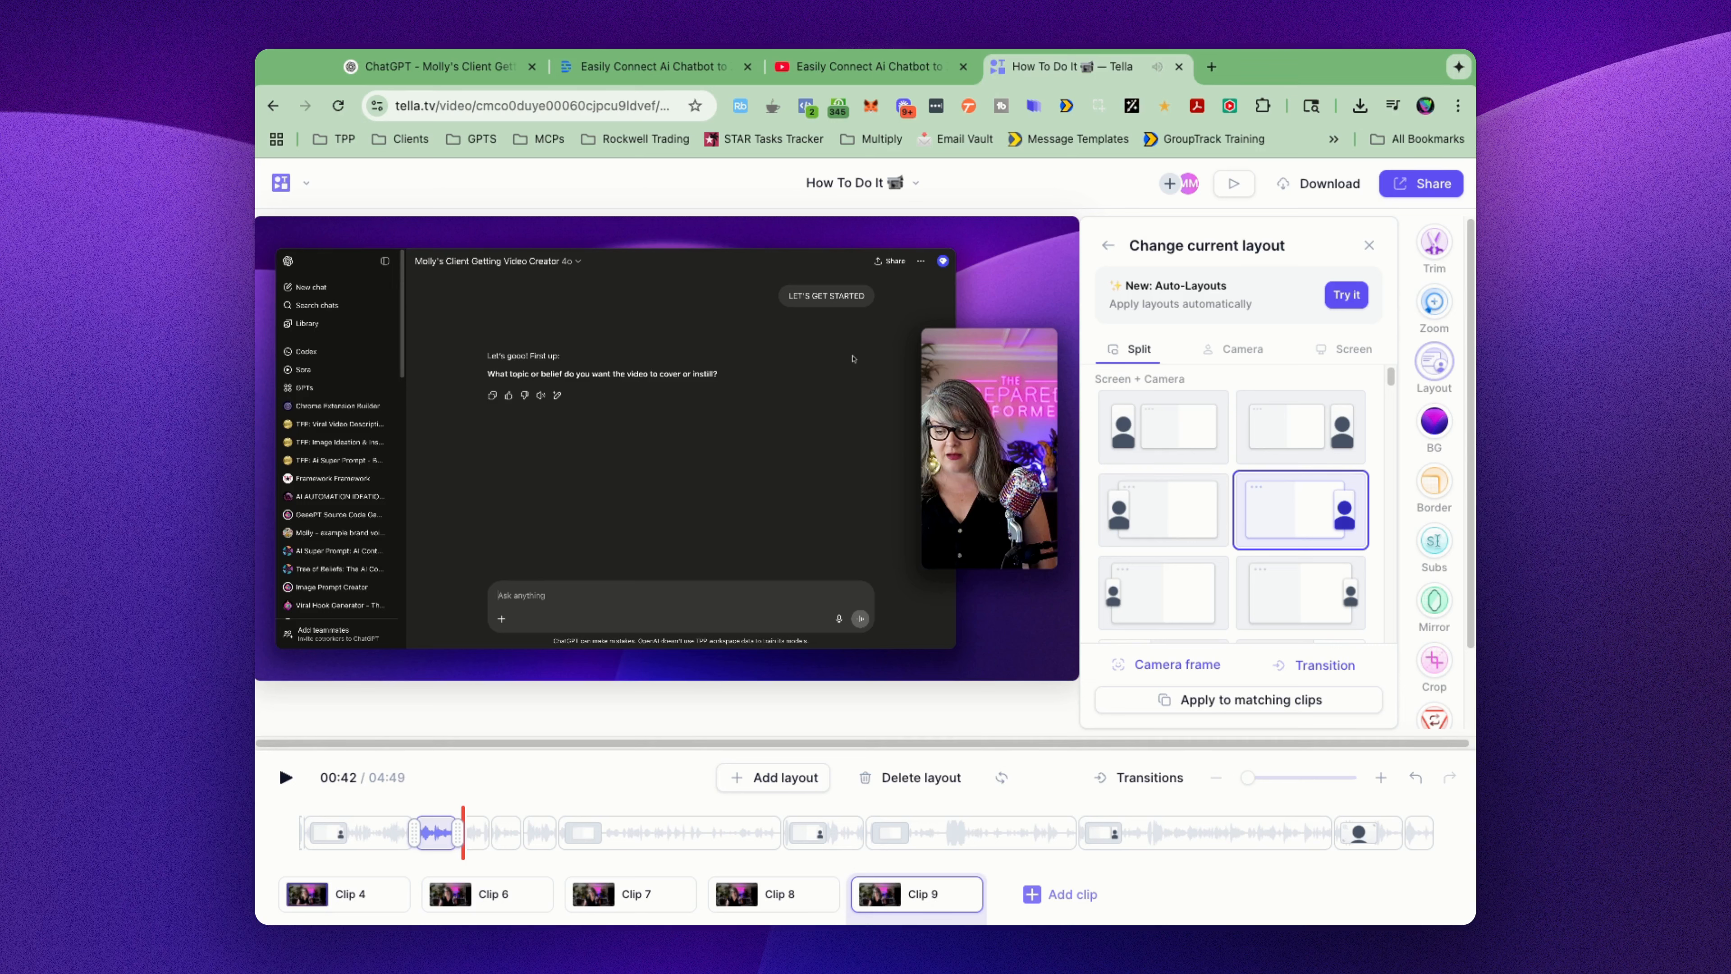
left_click(551, 841)
key("space")
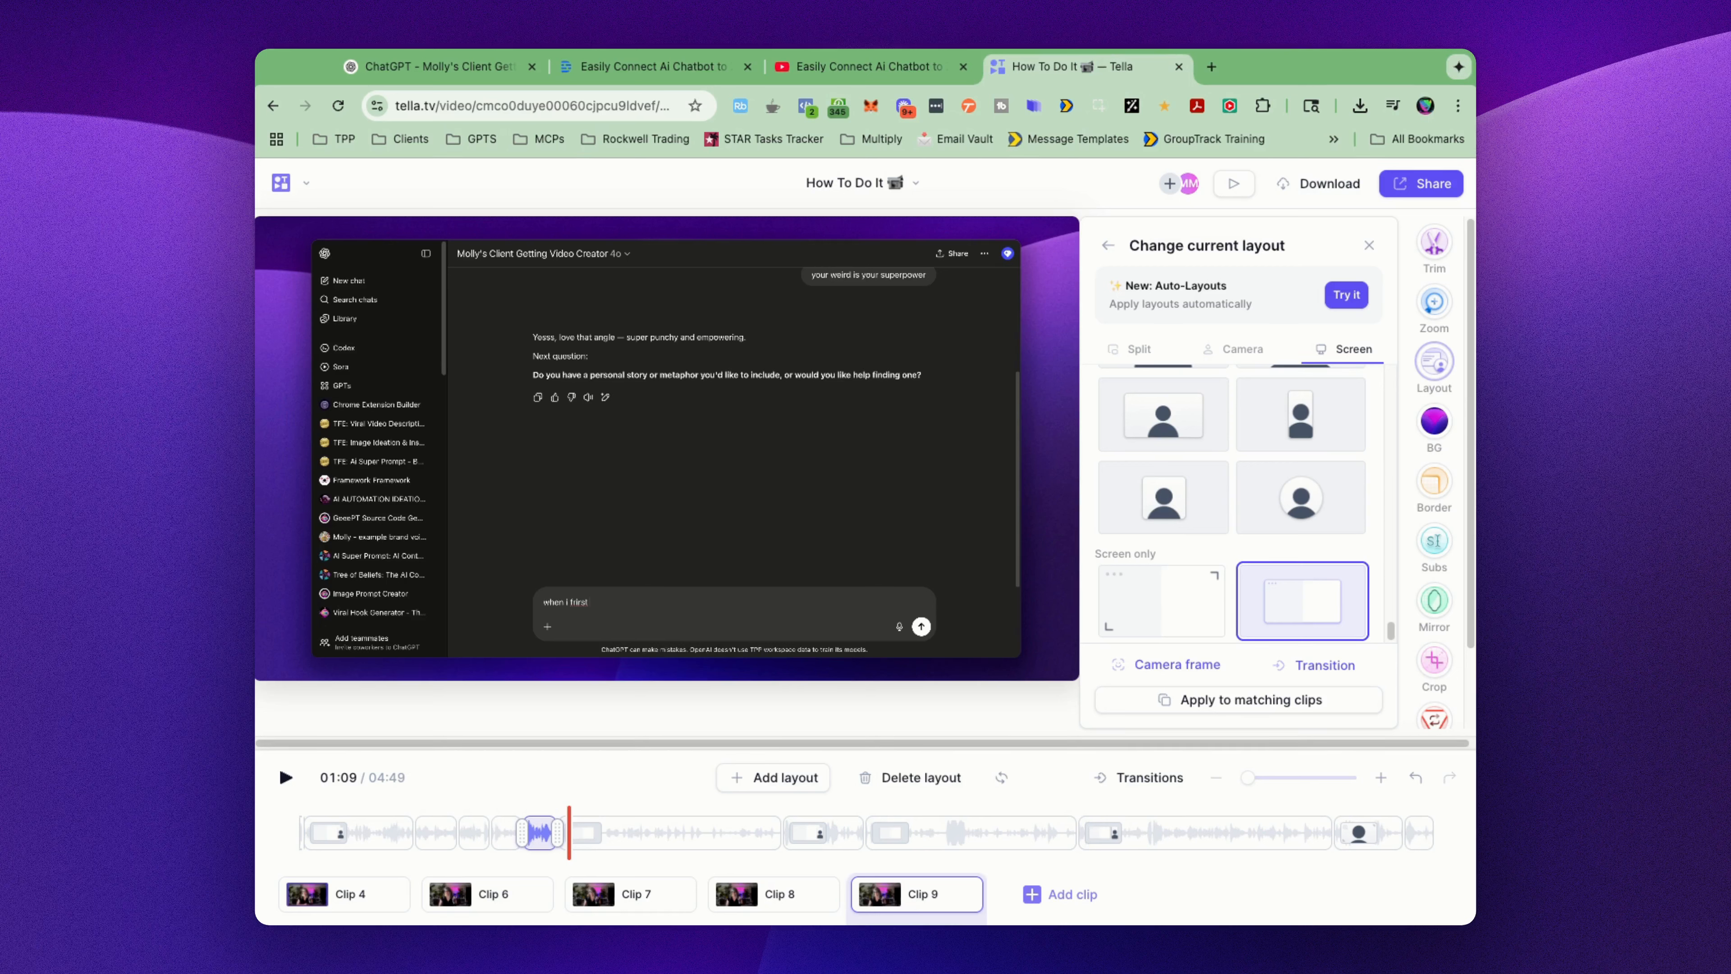
Step: Preview clip 9's layout changes around 02:00 and from 04:21 into the zoomed camera-only section
left_click(572, 831)
left_click(770, 836)
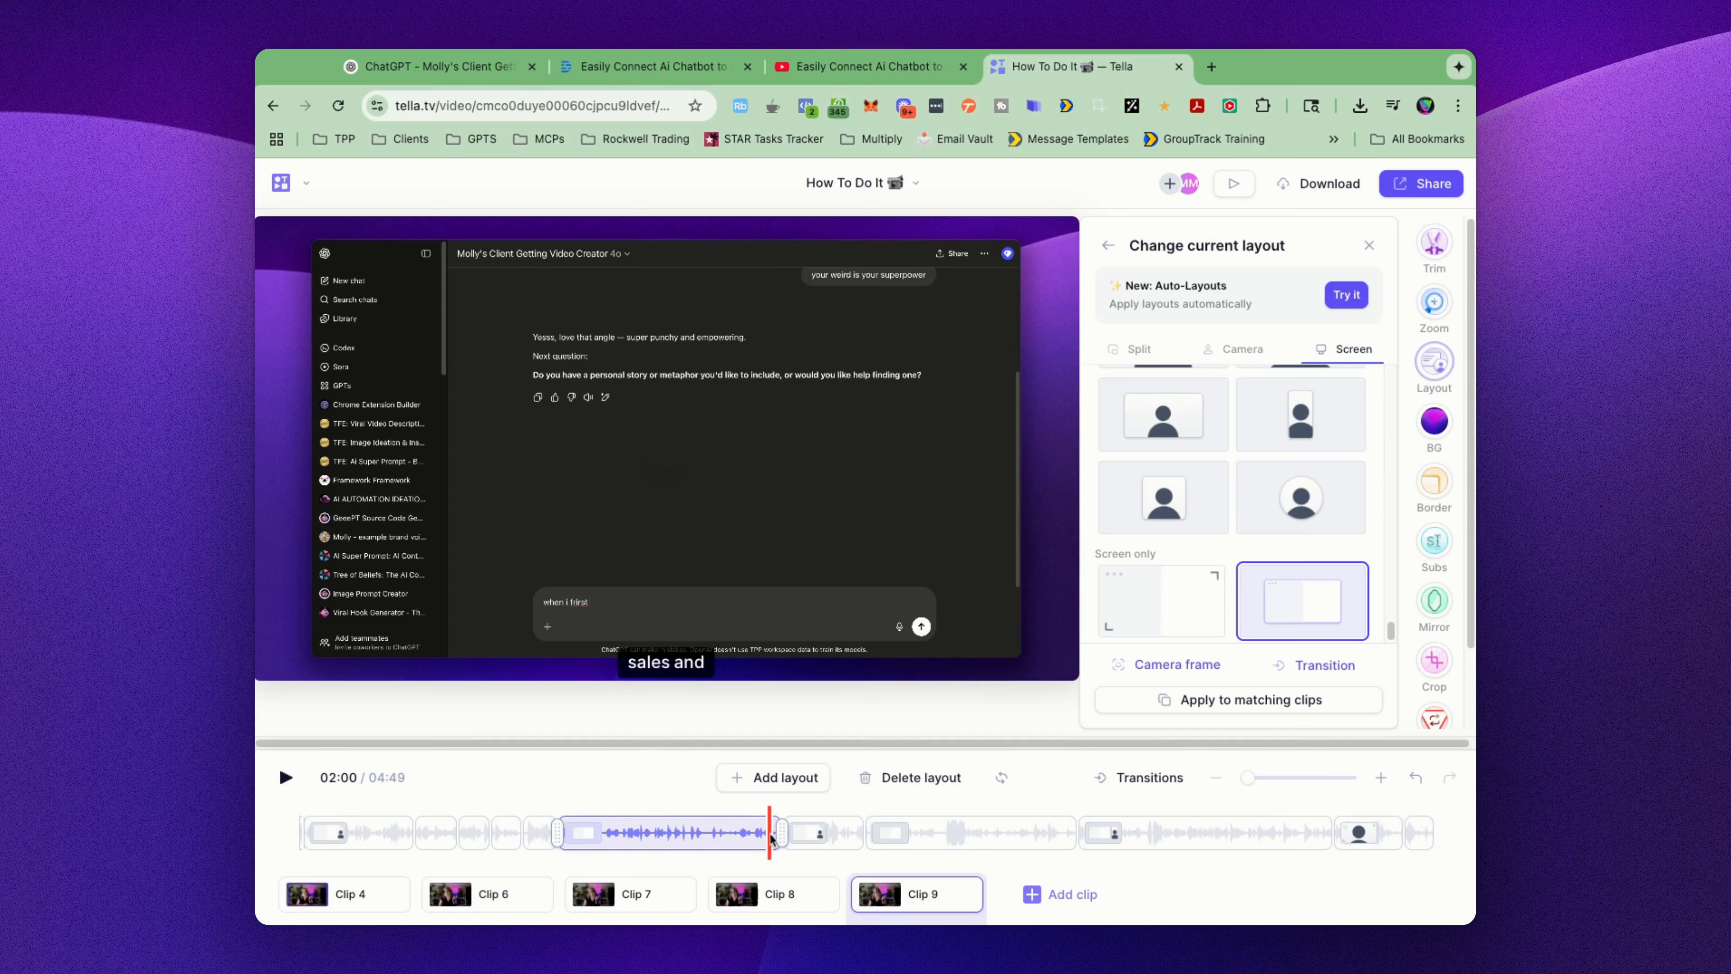
key("space")
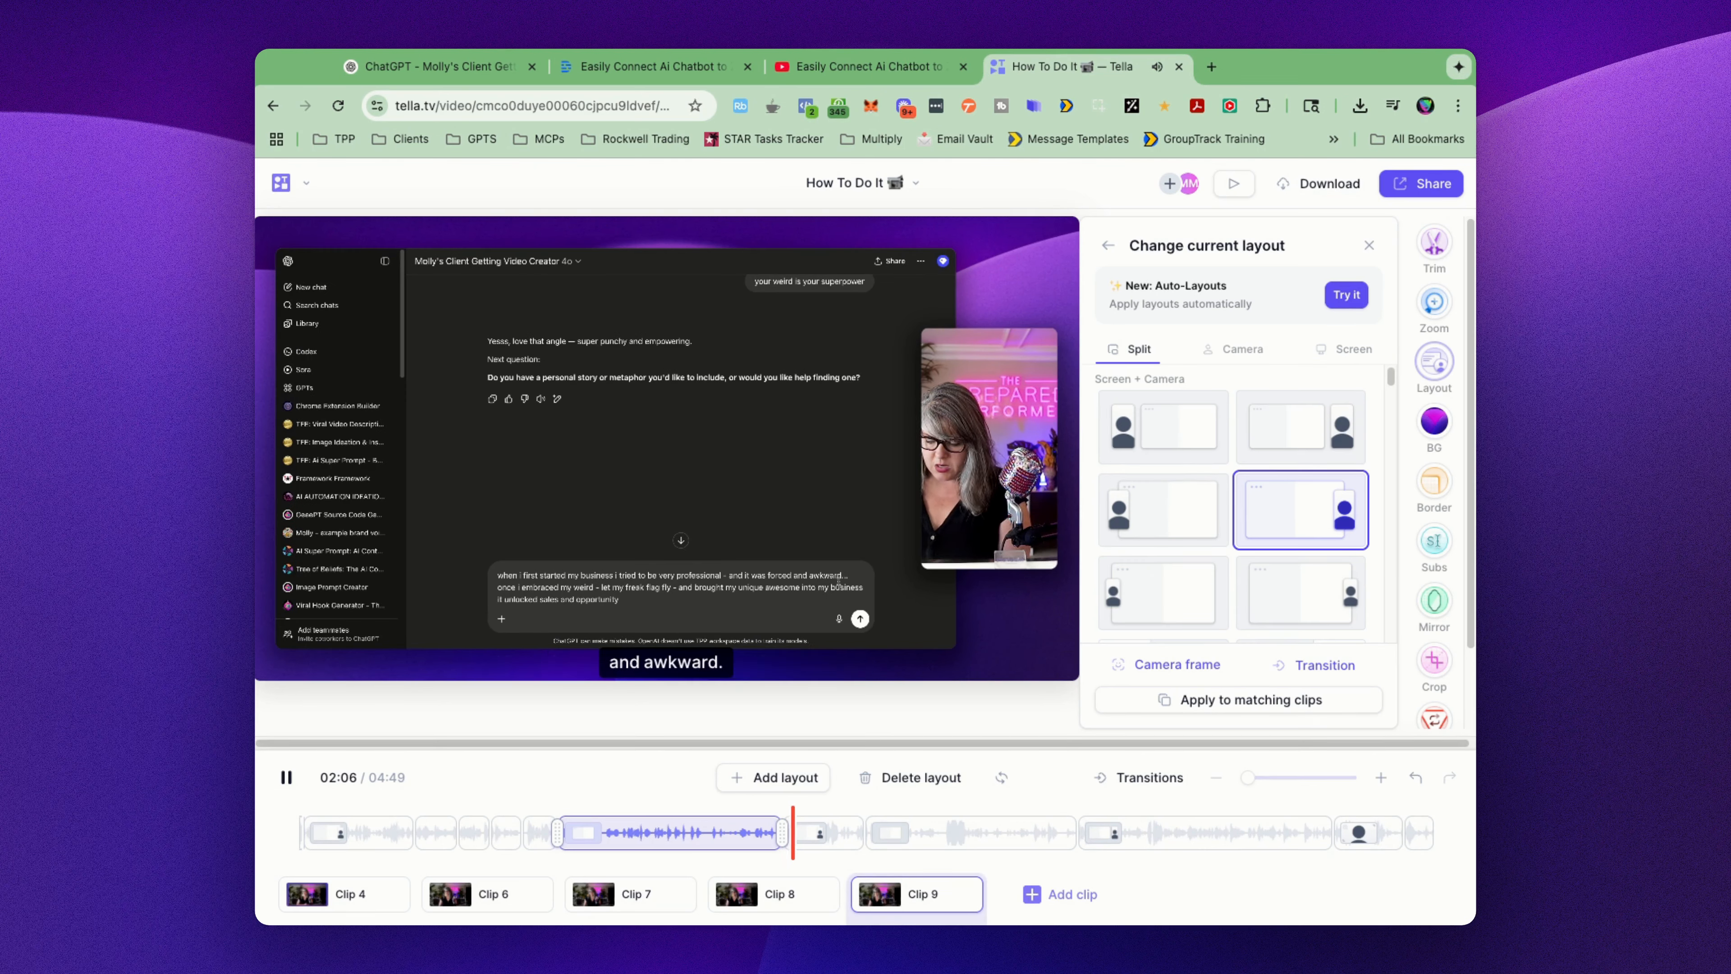
key("space")
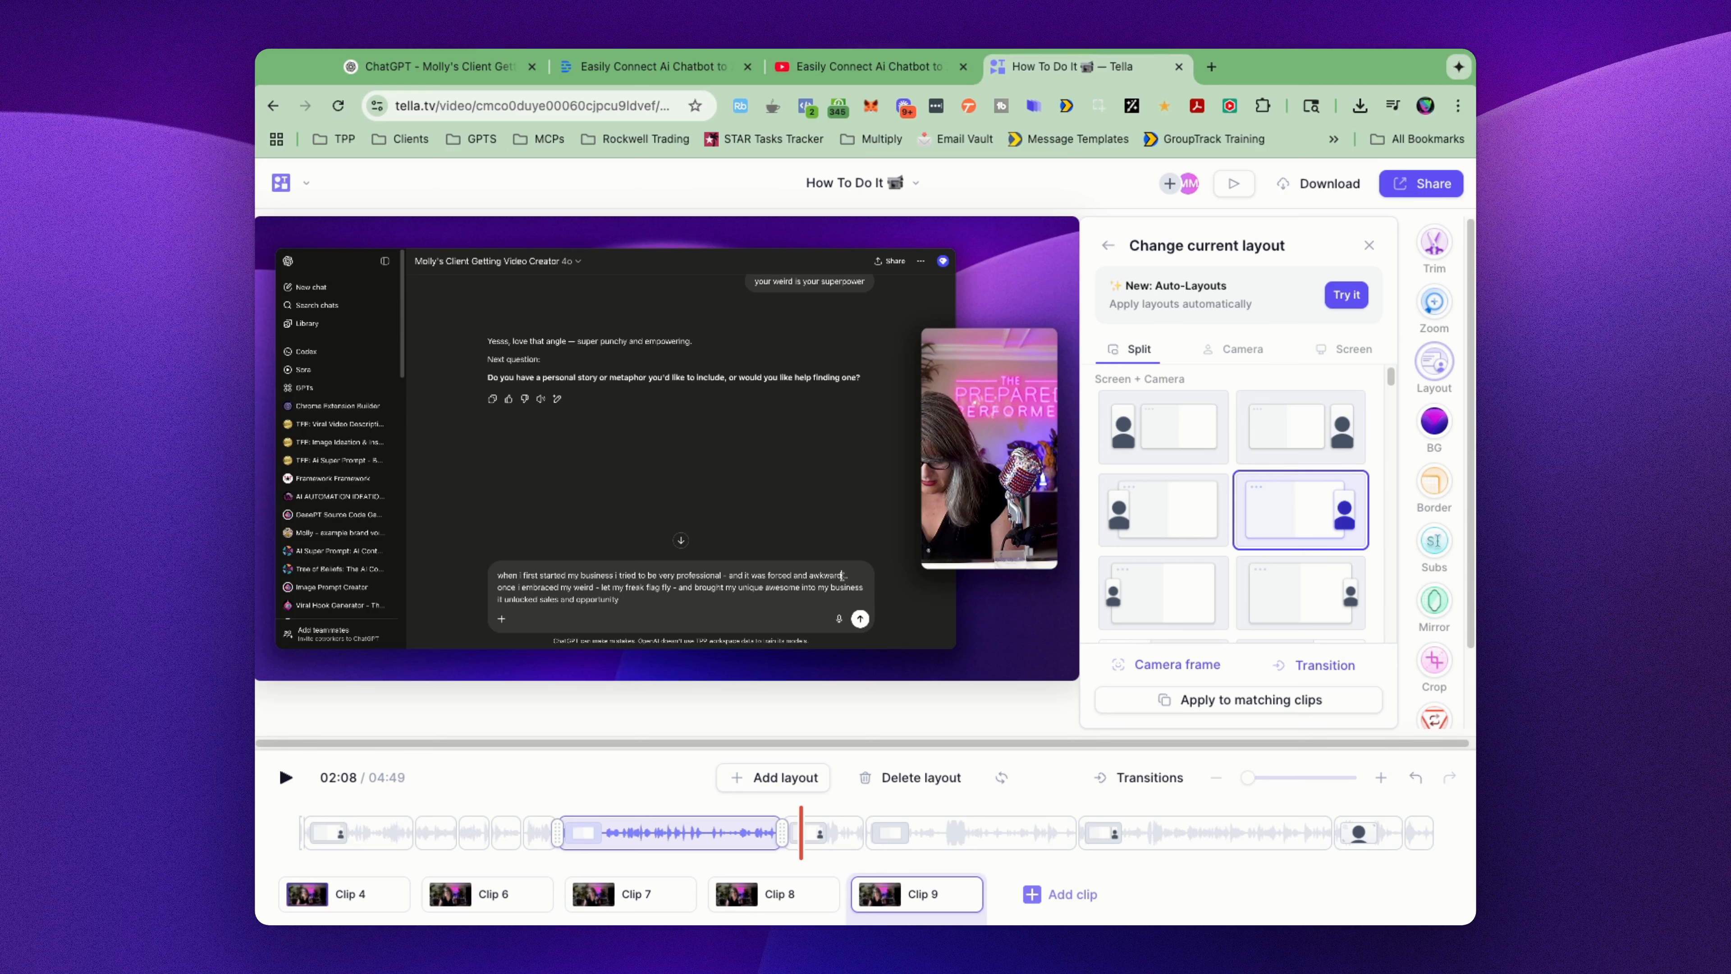
left_click(1325, 831)
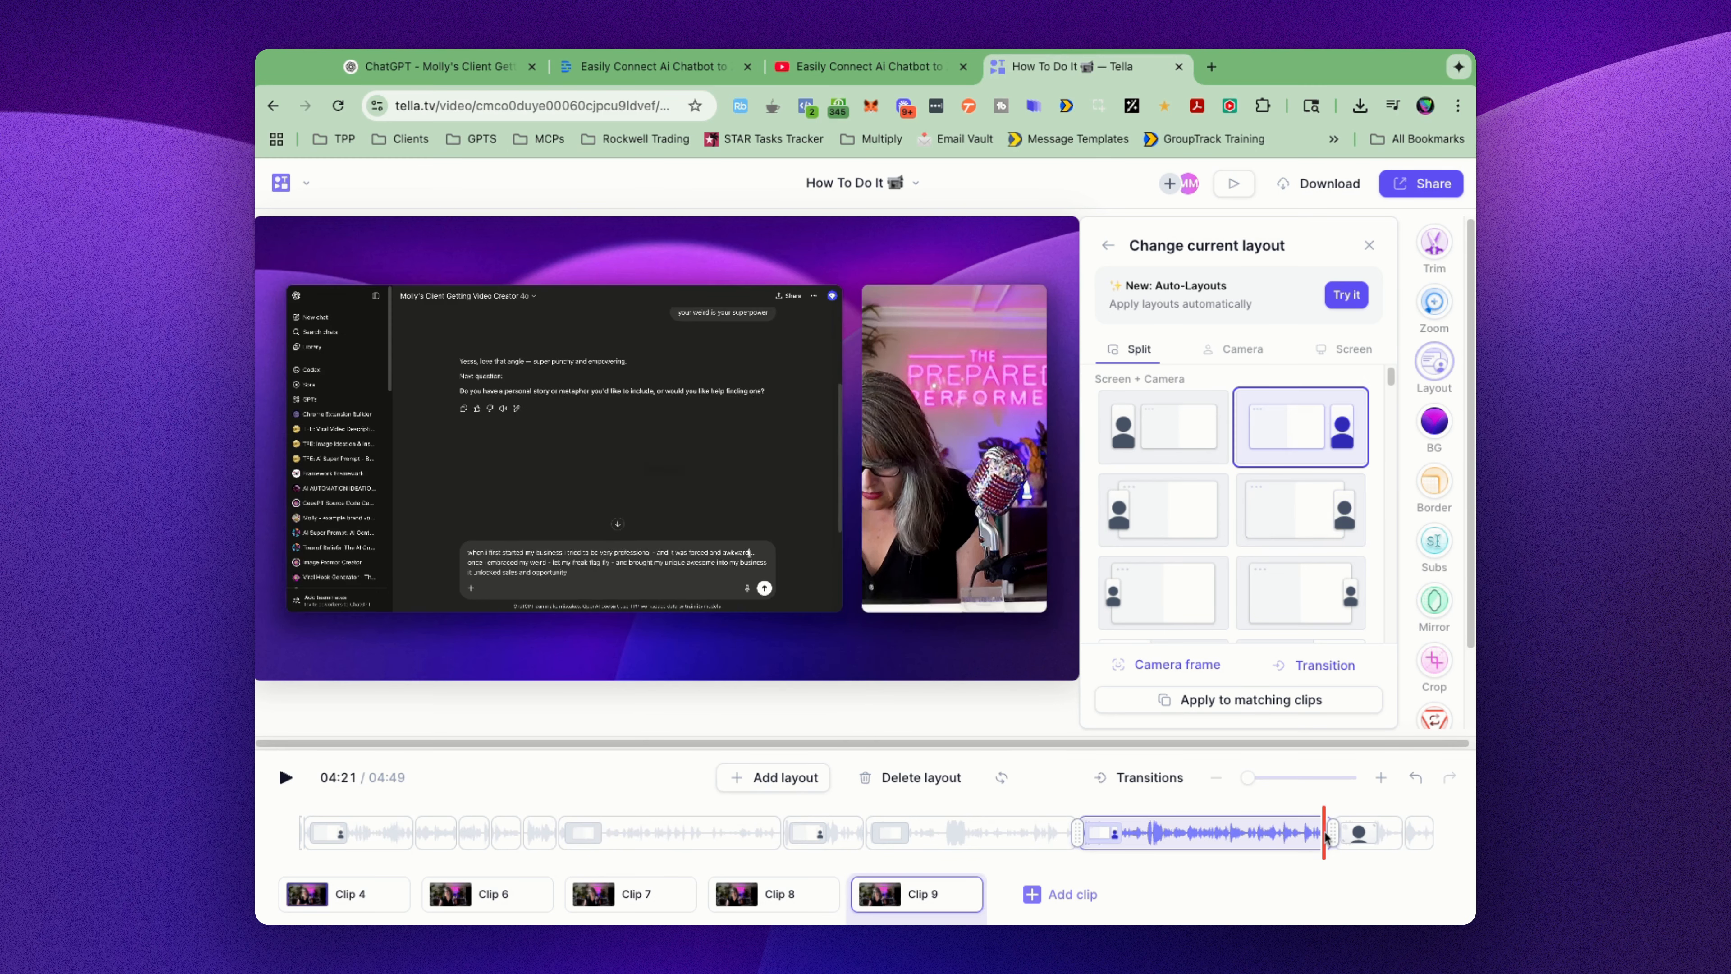
key("space")
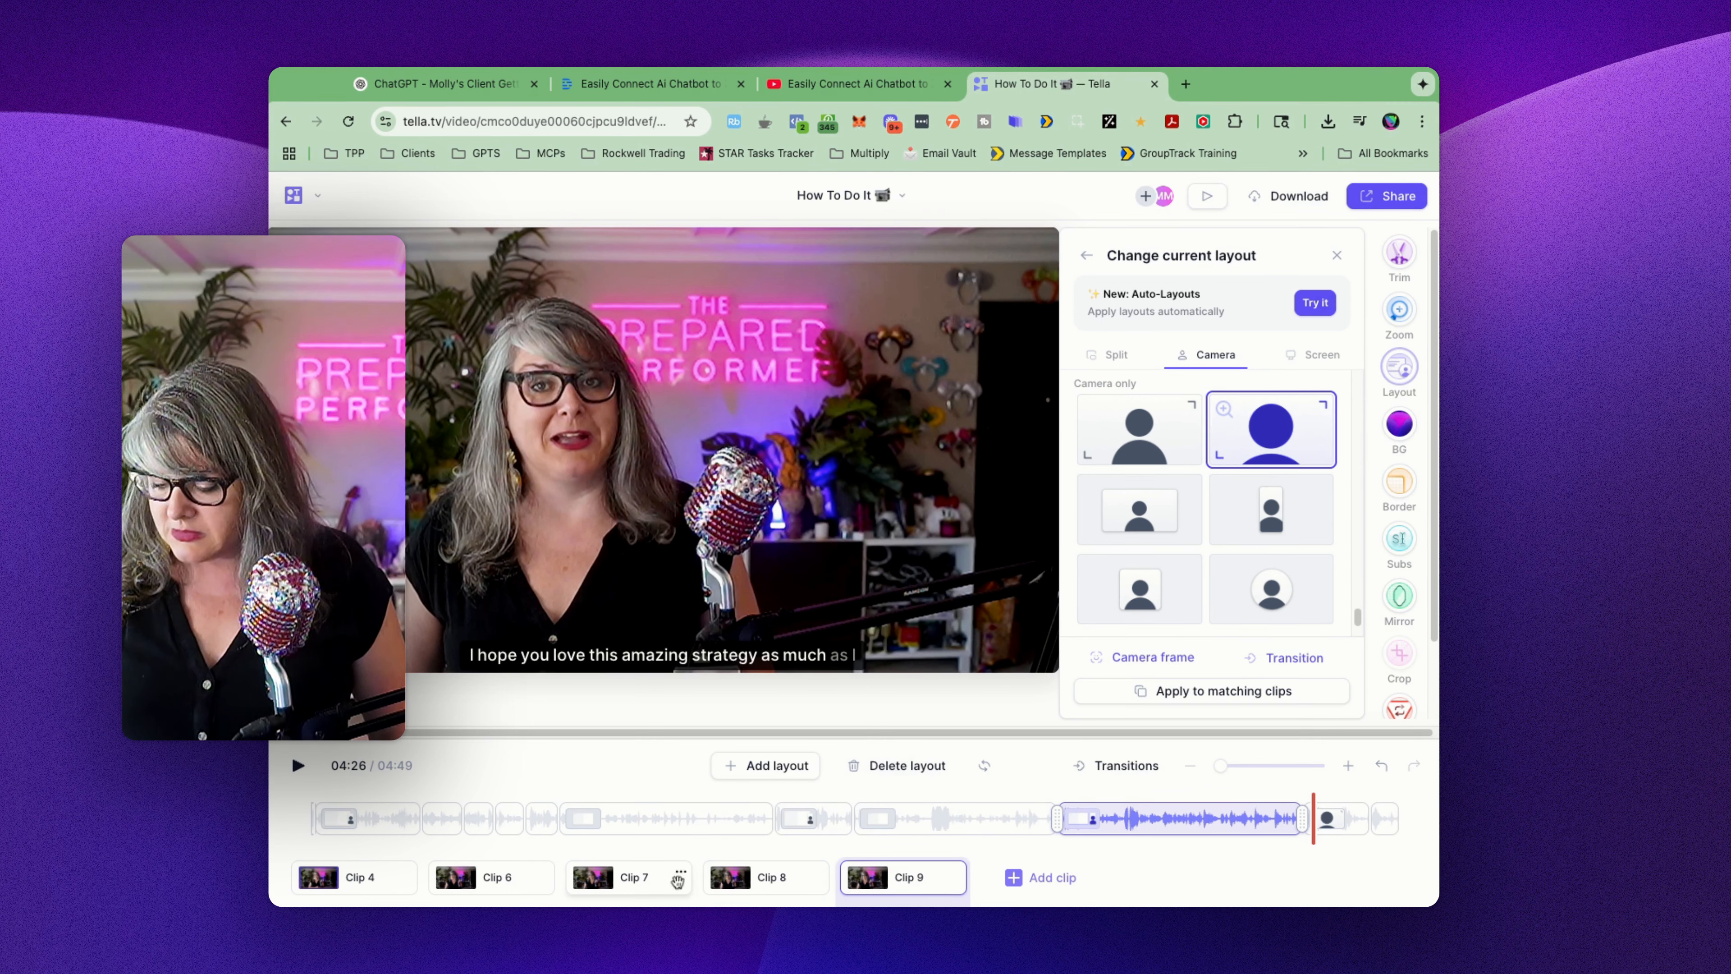
Step: Browse the background images available for clip 4 and open its border shape and style options
left_click(361, 880)
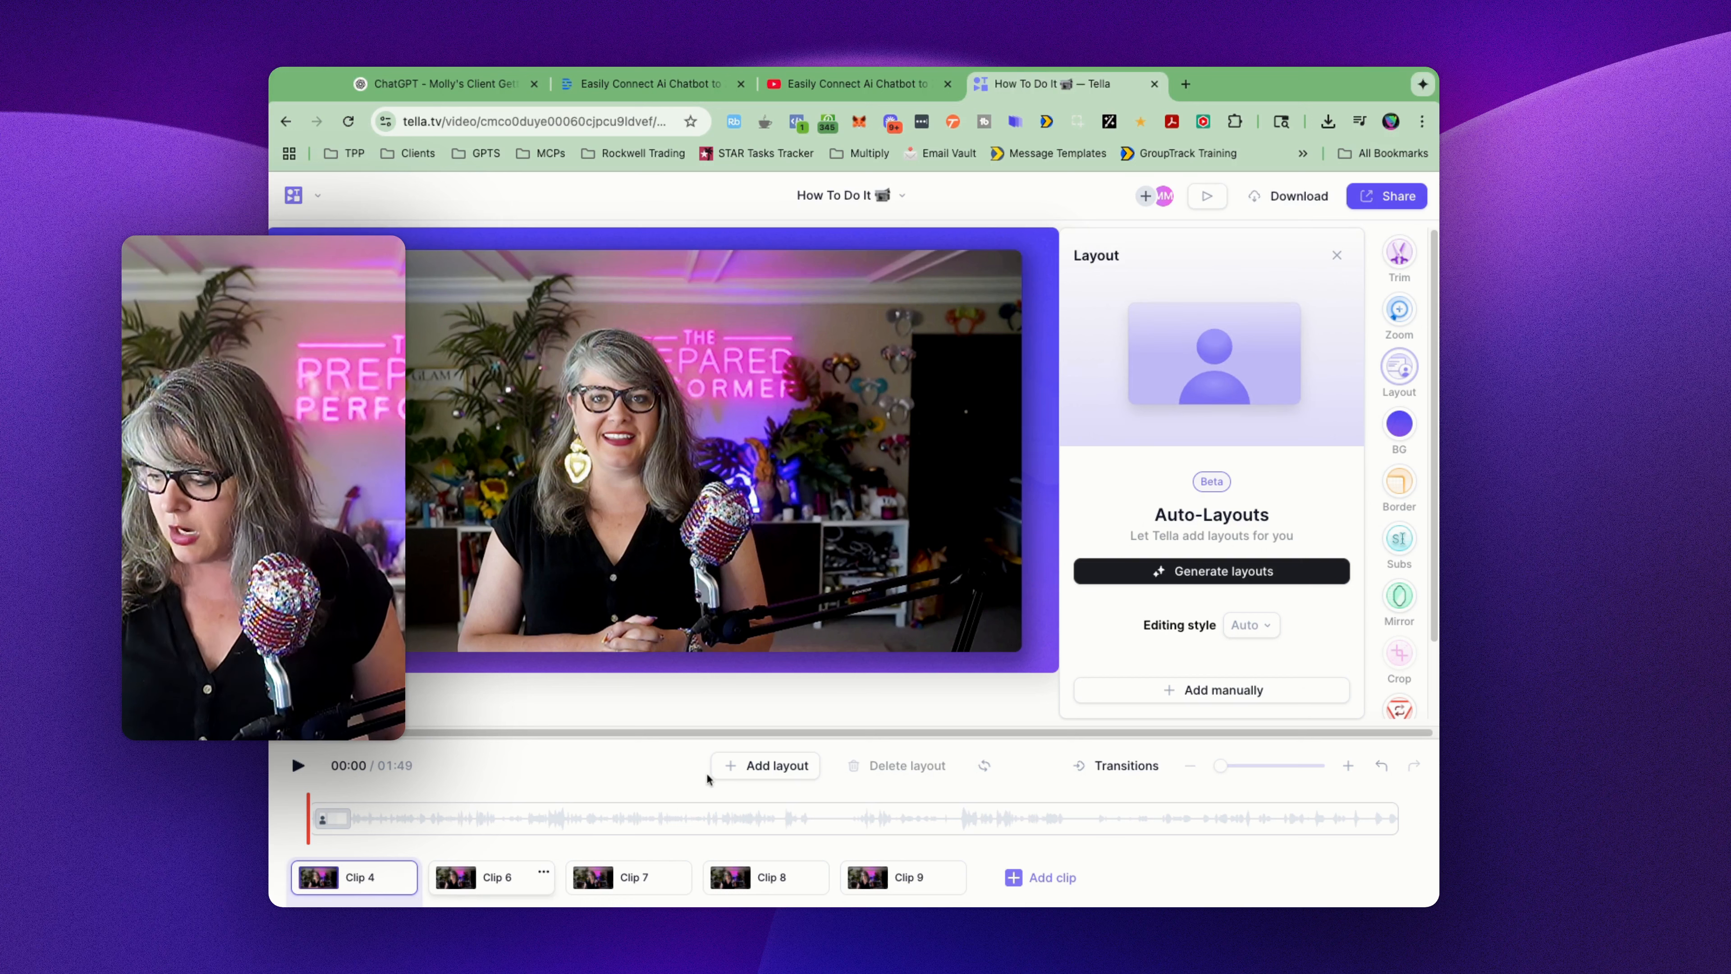
left_click(1402, 425)
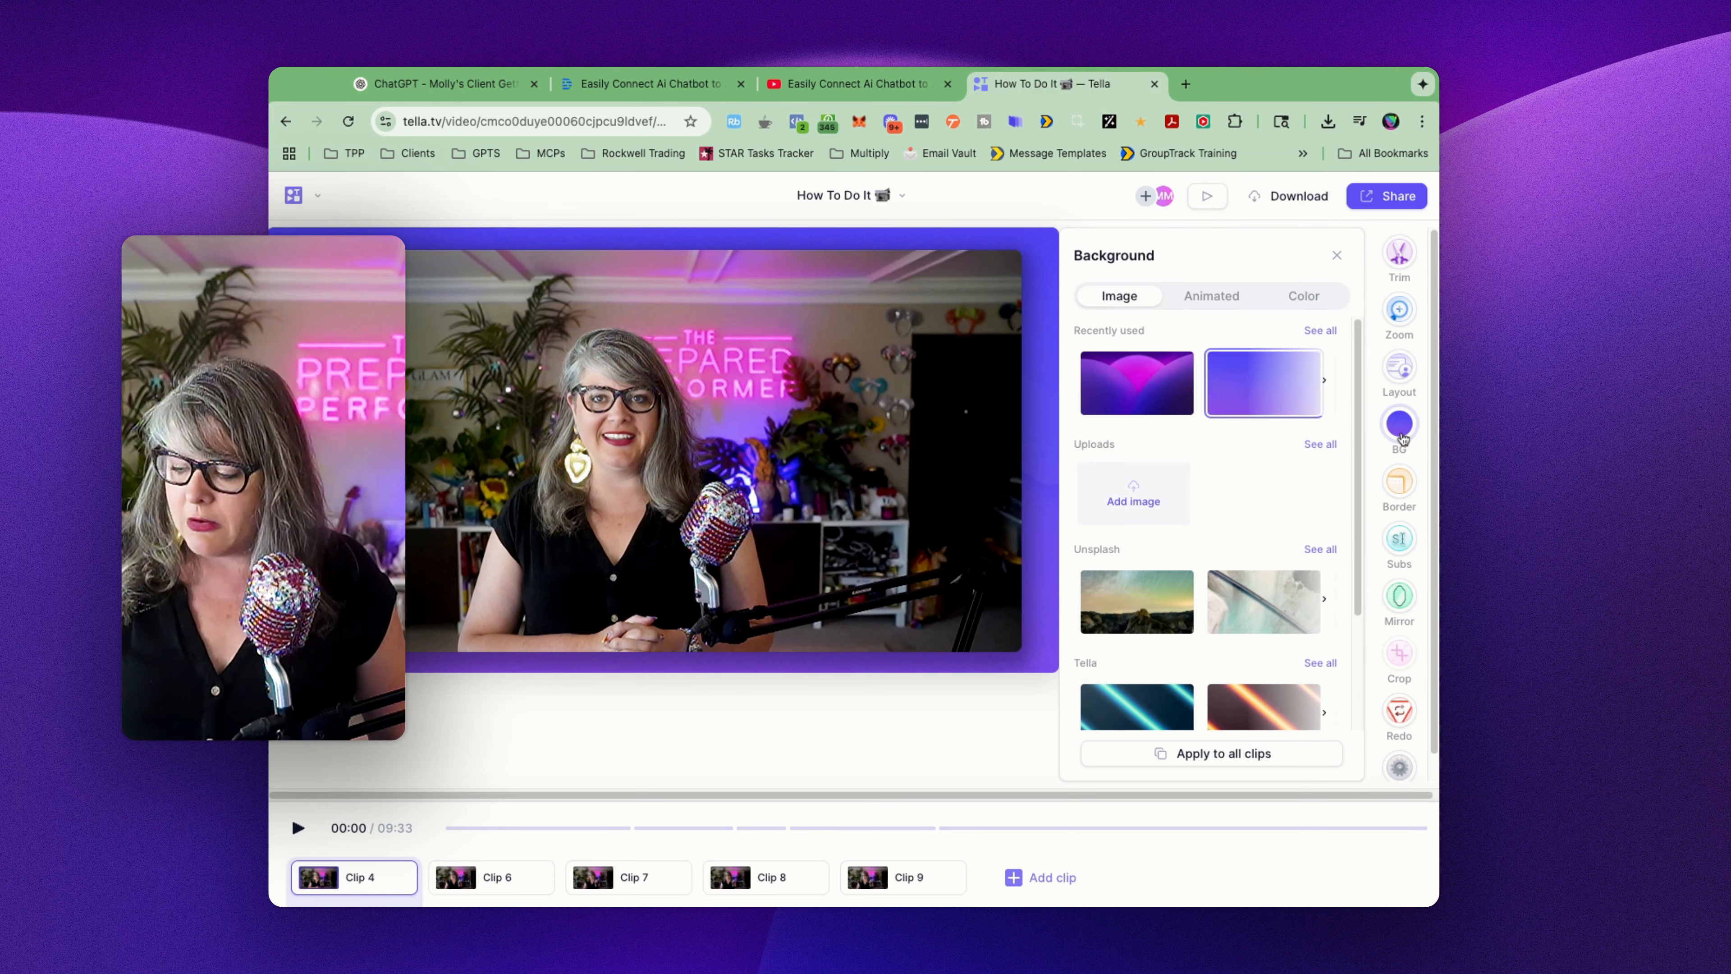
scroll(1227, 382, "down", 2)
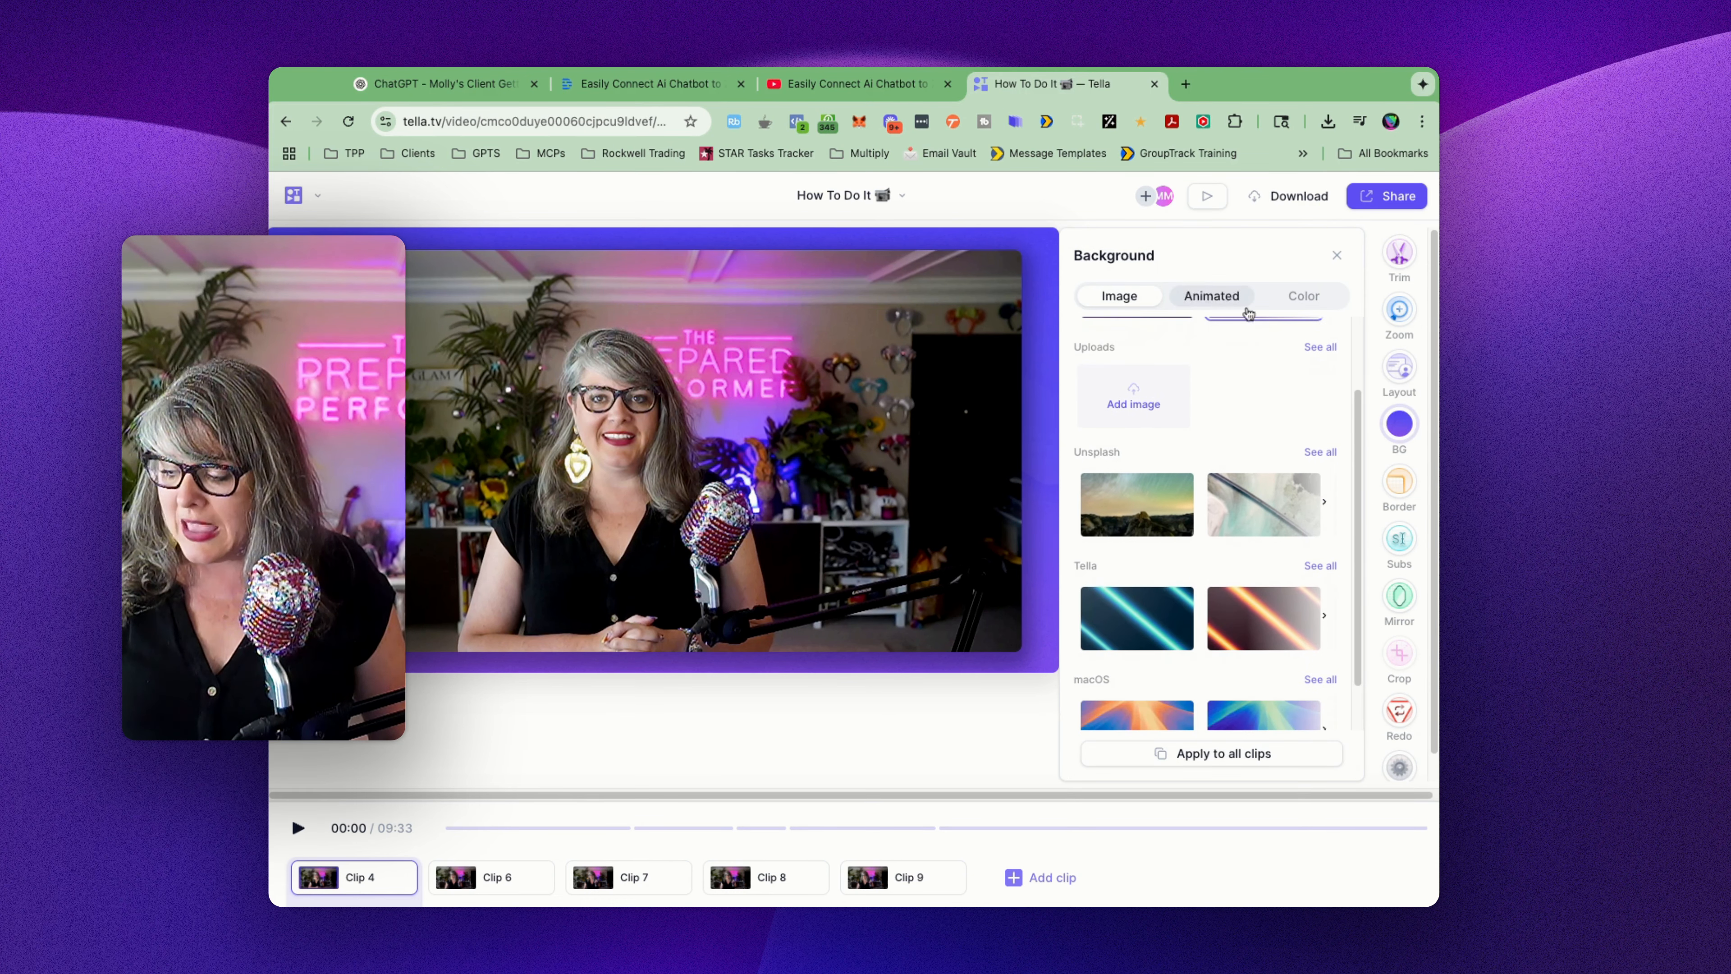
scroll(1281, 559, "down", 1)
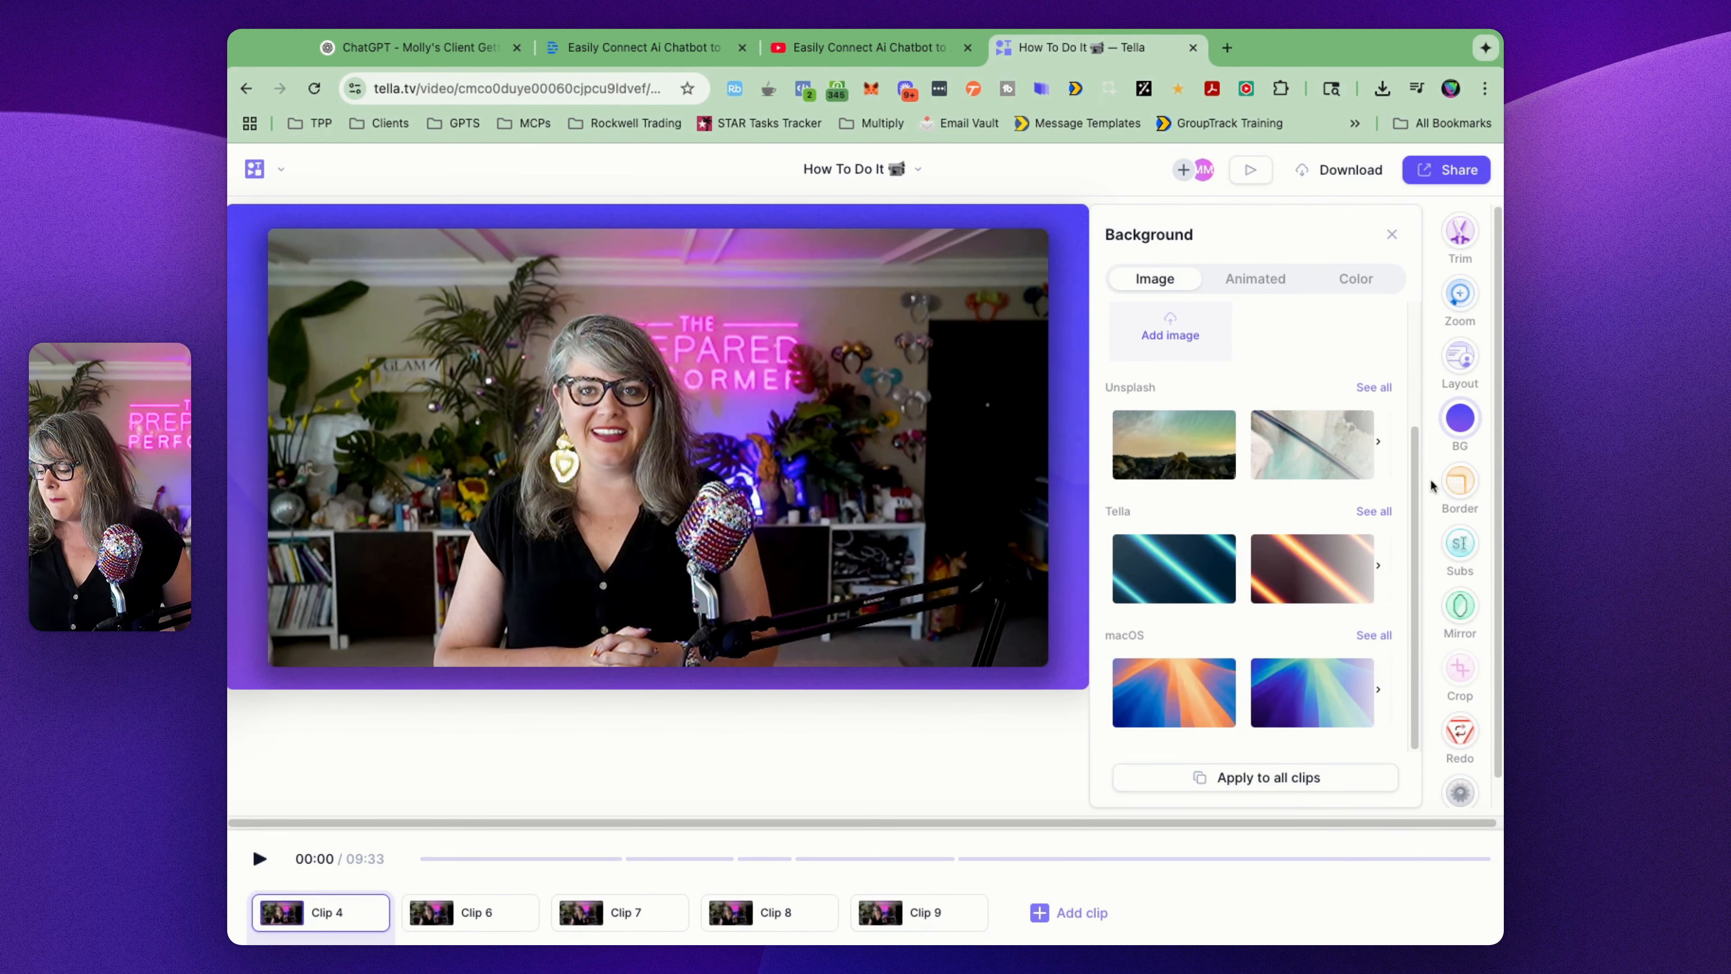
left_click(1459, 492)
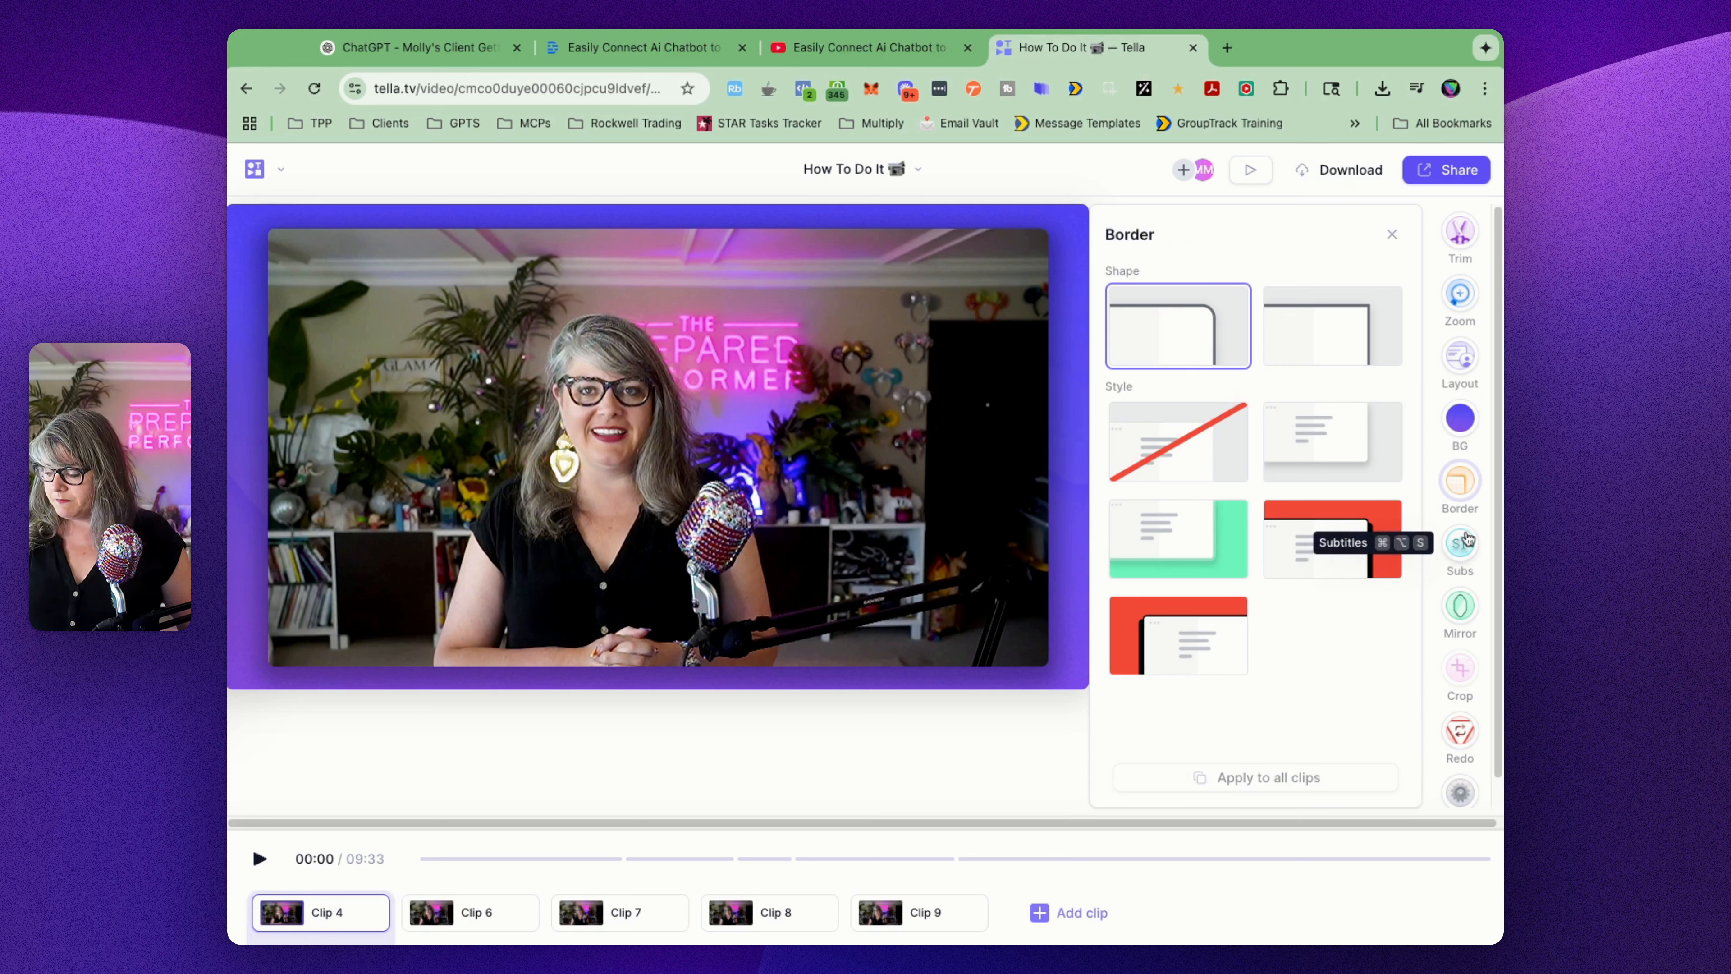
Step: Look at the subtitle styles and read through the editable subtitle transcript
left_click(1460, 543)
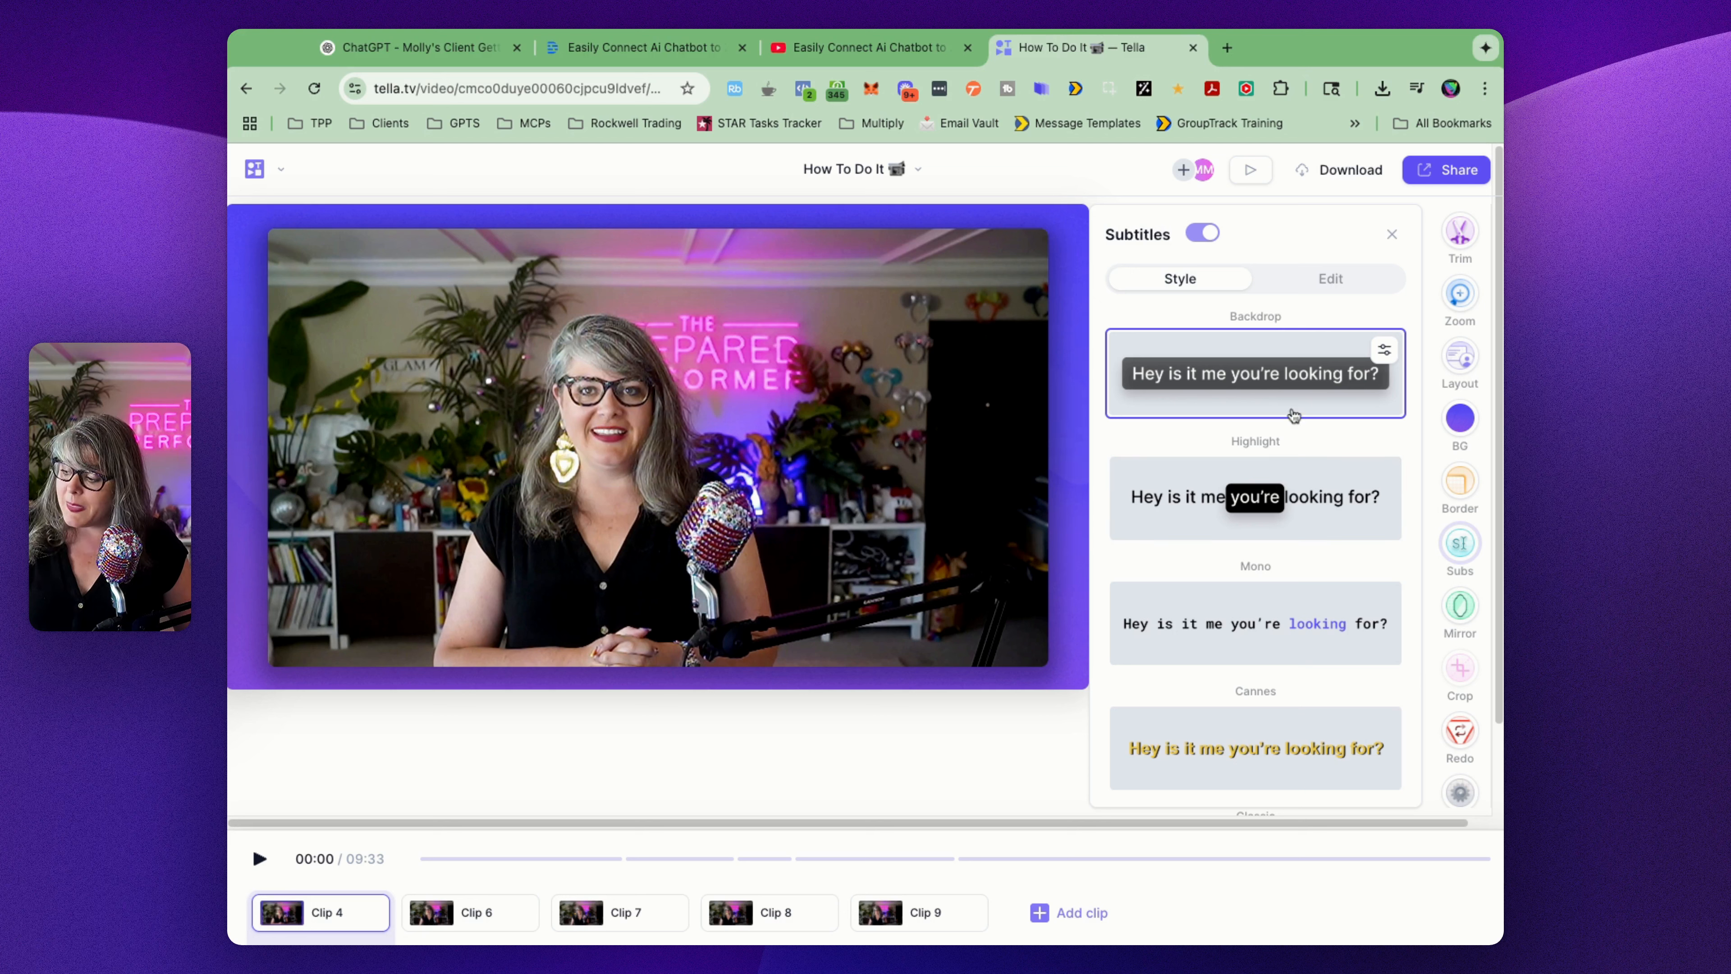
left_click(1331, 278)
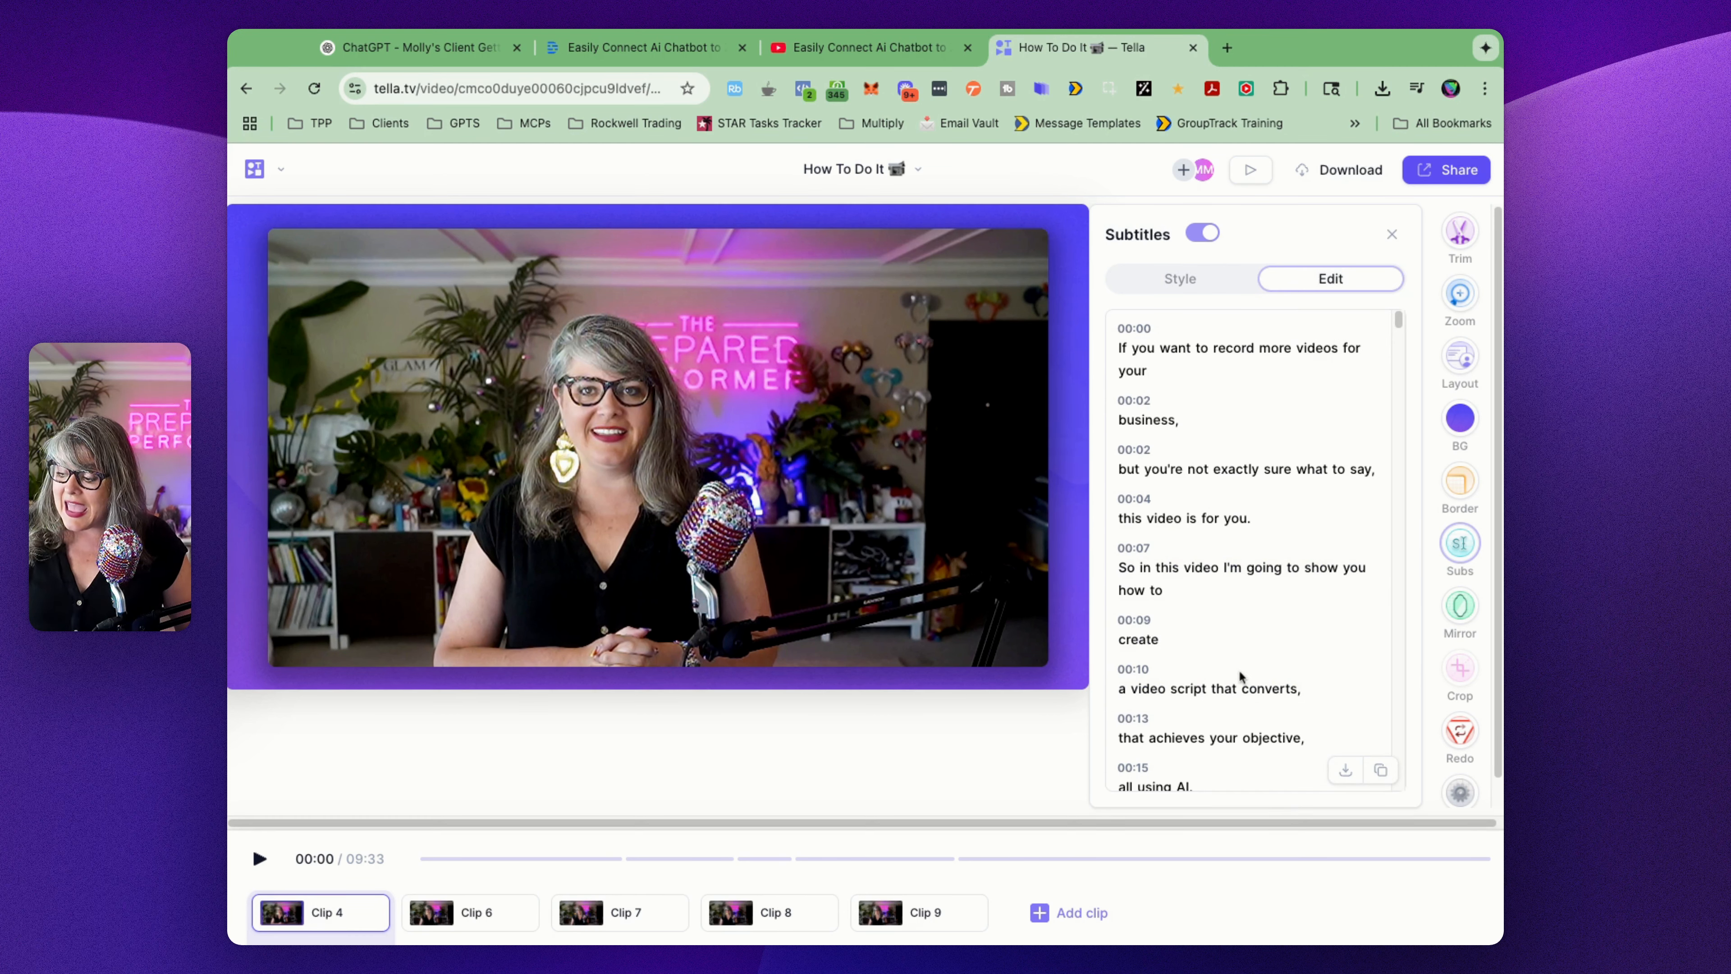
scroll(1241, 675, "down", 20)
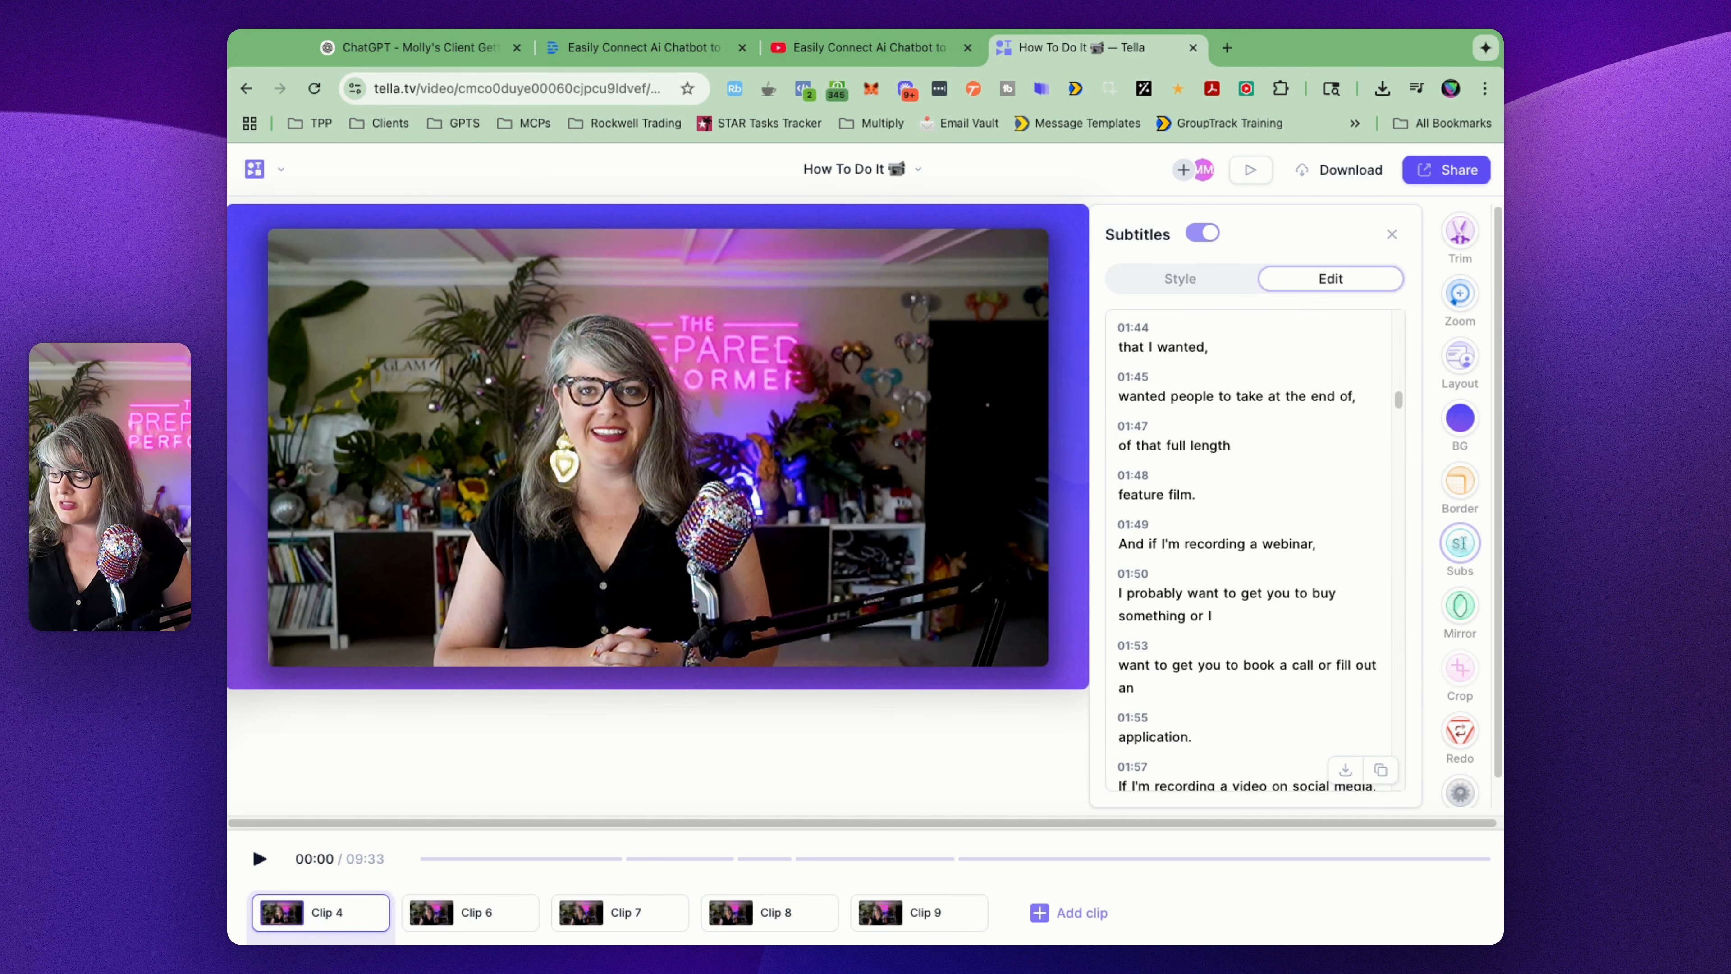
scroll(1379, 650, "down", 15)
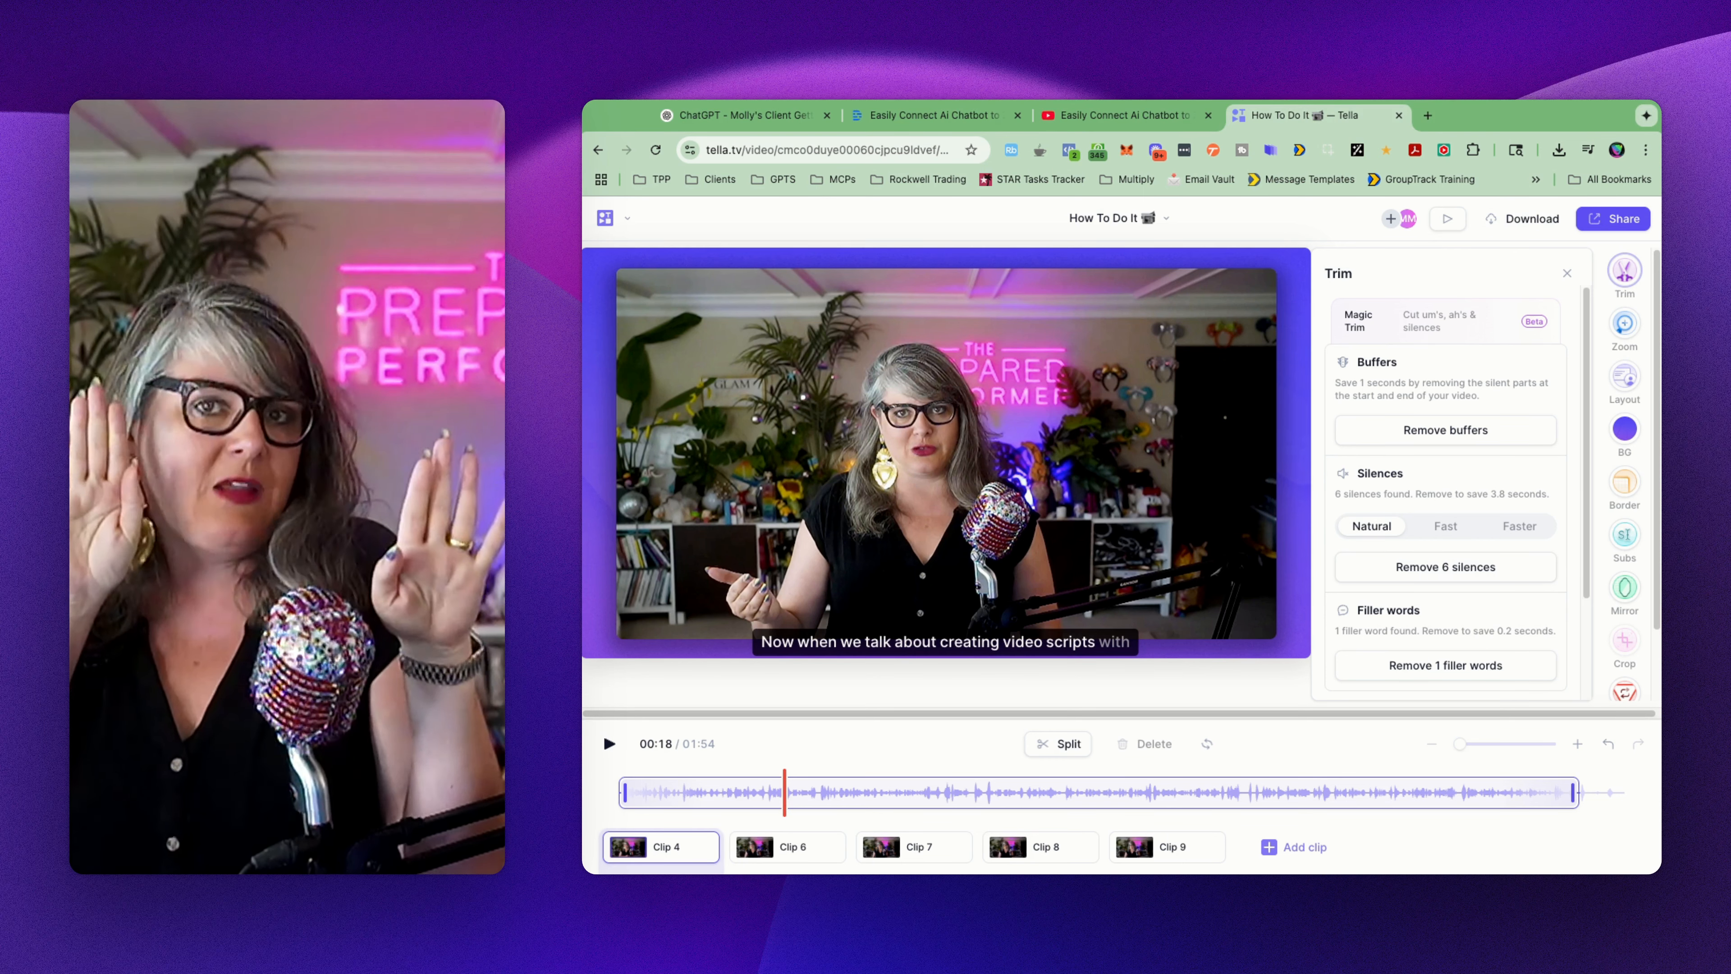
Step: Split clip 4 at about 00:18 and trim the start of the second part to 00:27
left_click(1058, 744)
left_click_drag(790, 793, 863, 793)
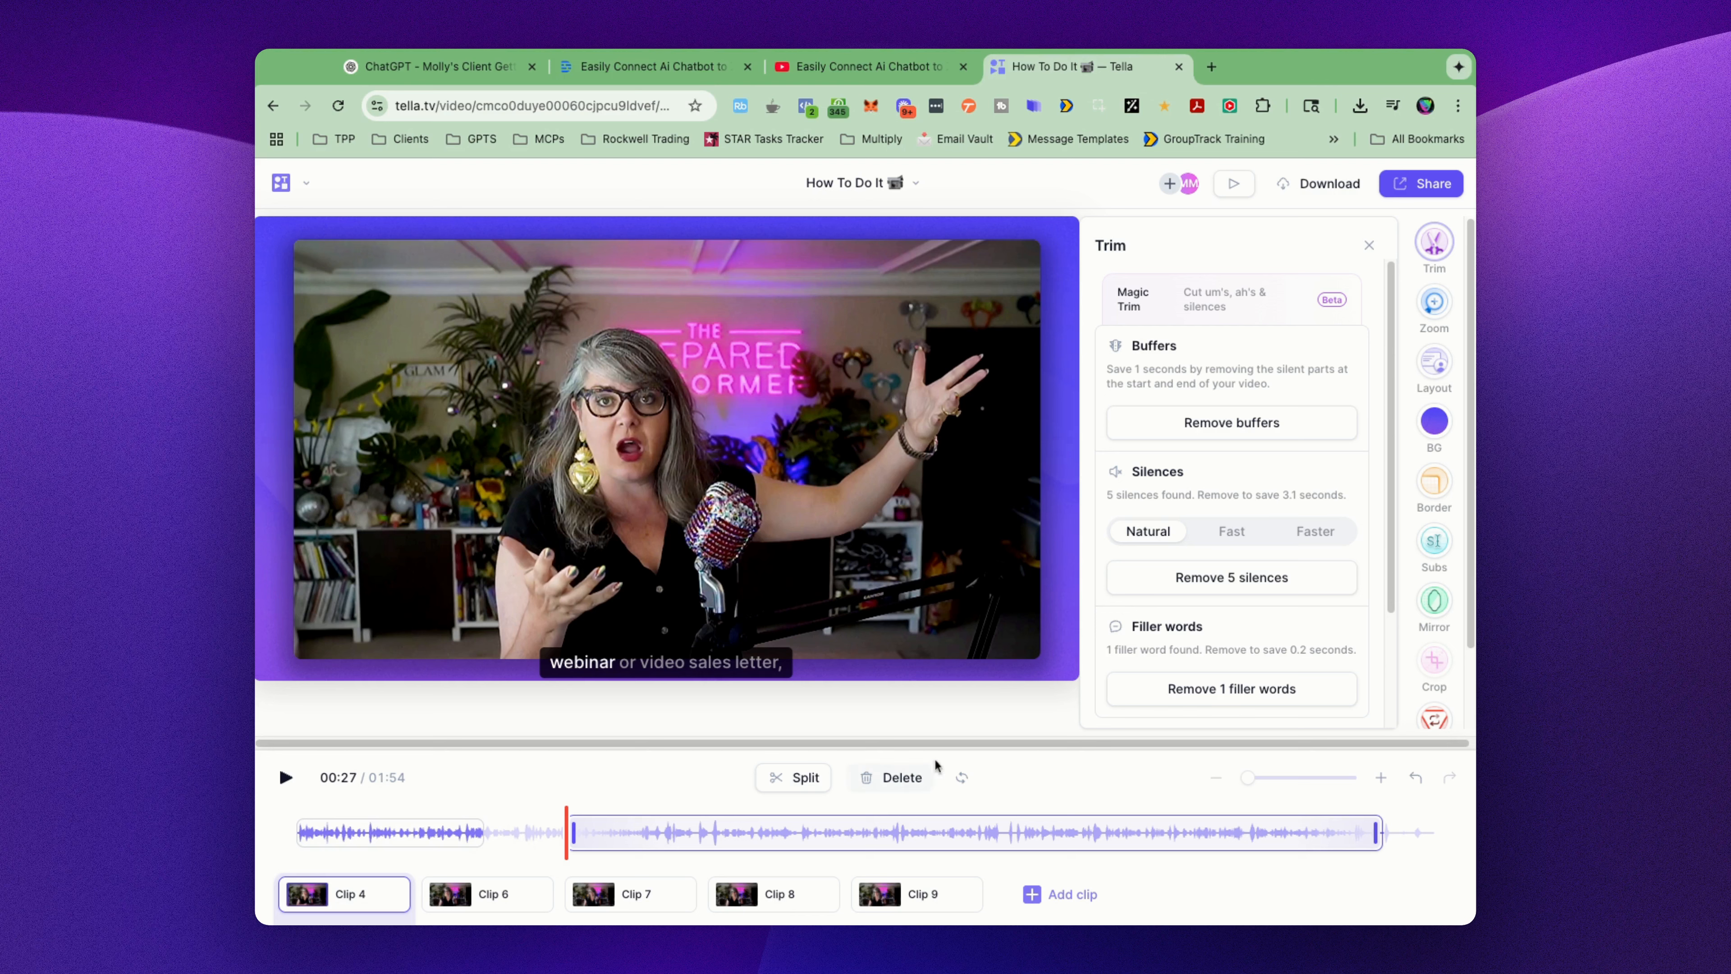
left_click(960, 778)
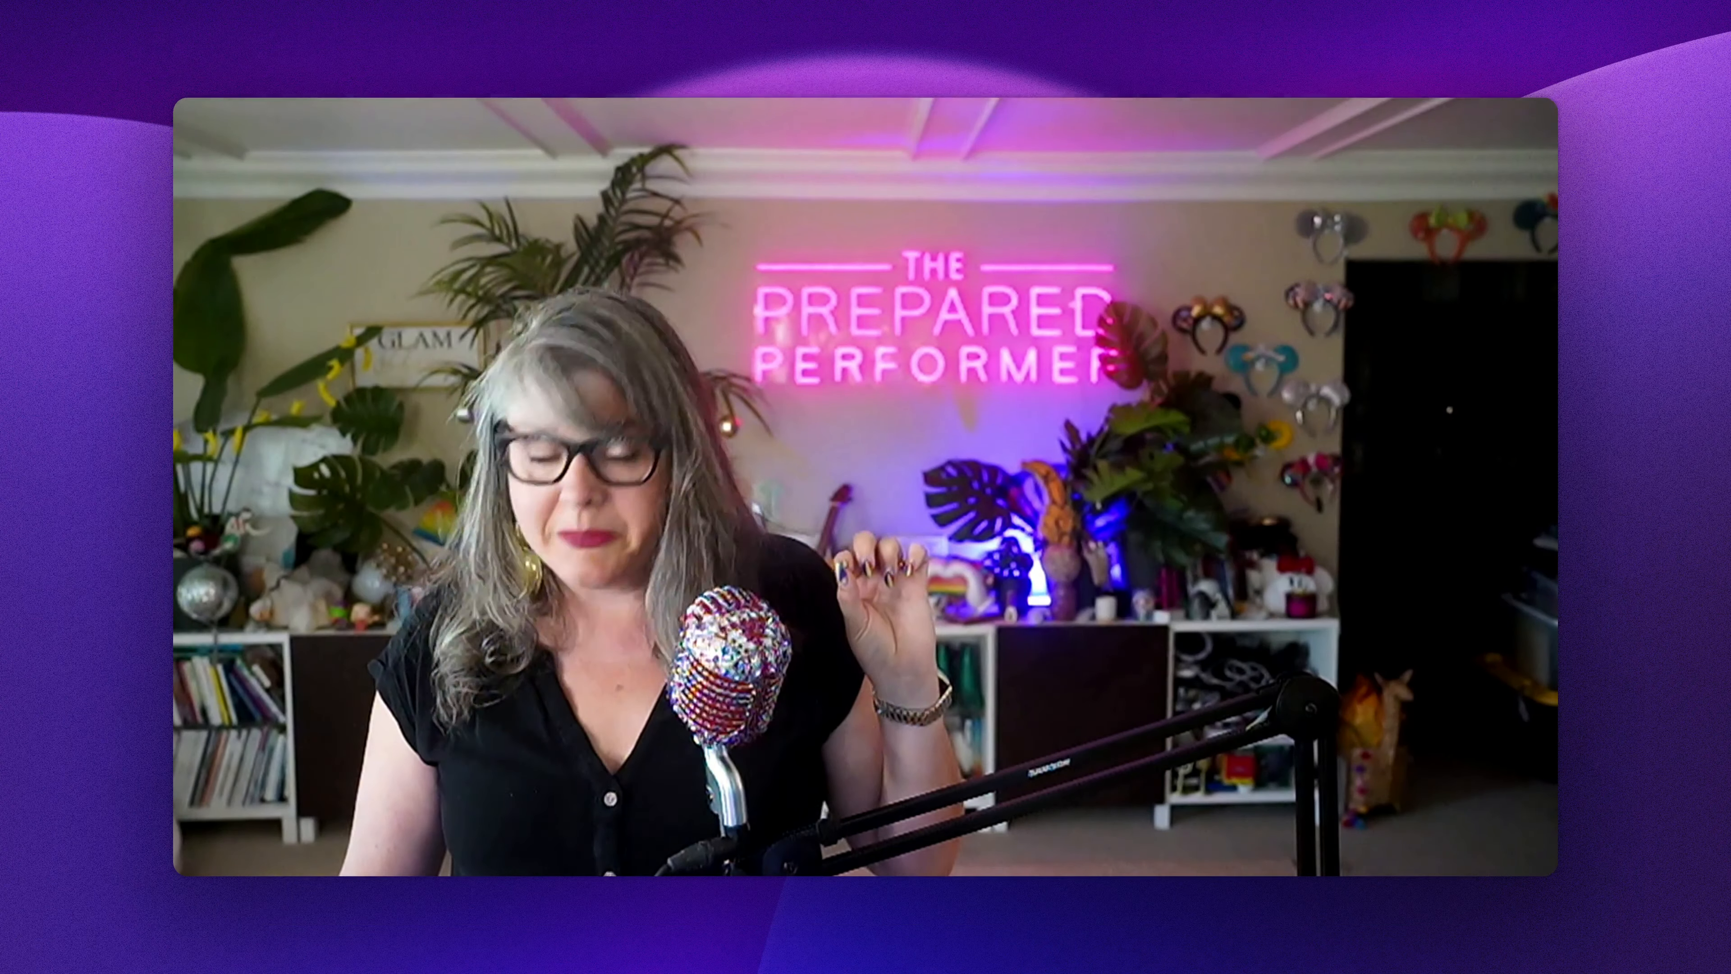